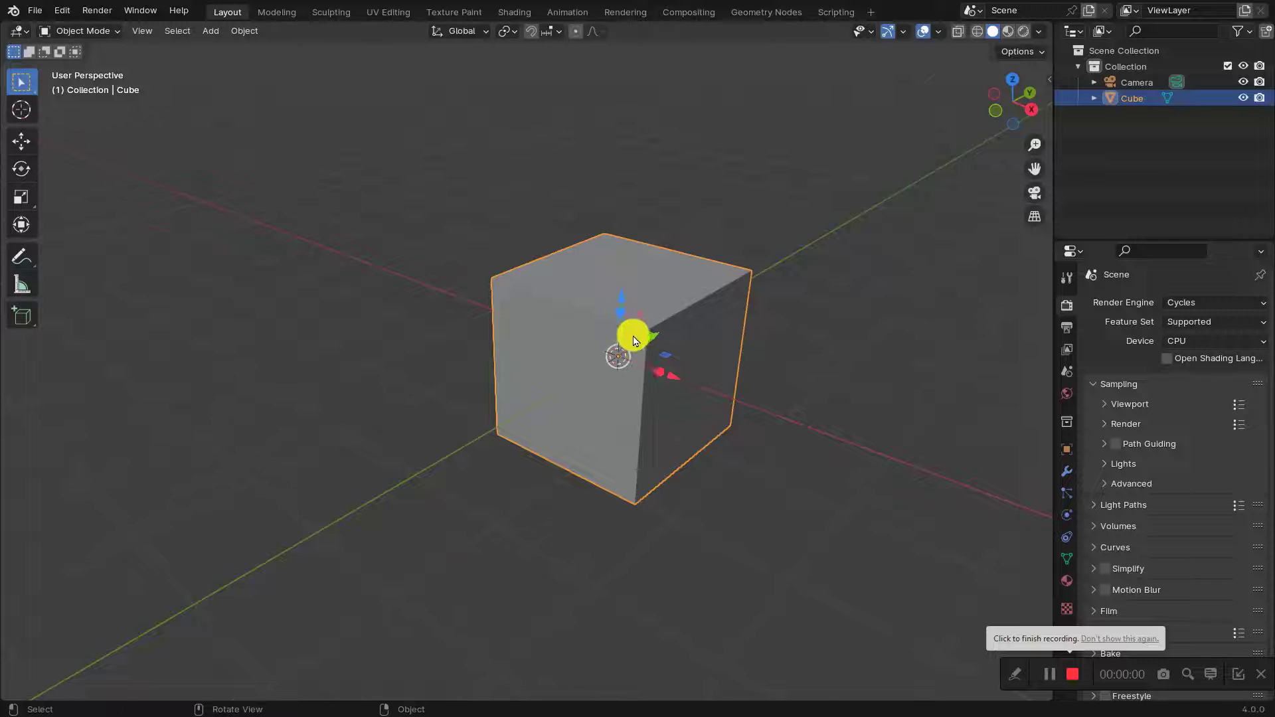
Step: Widen the default cube across its base and apply its scale
{"action": "mouse_move", "coordinate": [622, 334]}
{"action": "middle_mouse_down"}
{"action": "mouse_move", "coordinate": [612, 322]}
{"action": "mouse_move", "coordinate": [573, 336]}
{"action": "middle_mouse_up"}
{"action": "left_click_drag", "start_coordinate": [590, 363], "coordinate": [591, 364]}
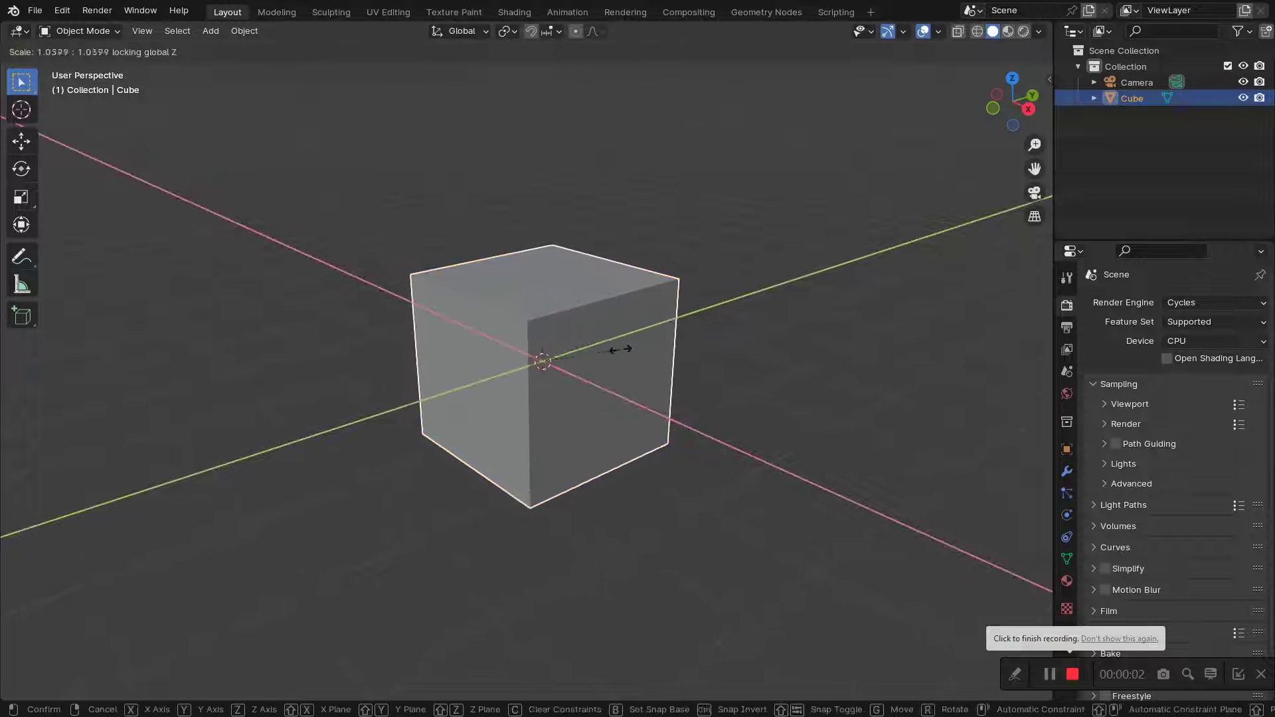
{"action": "key", "text": "ctrl+a"}
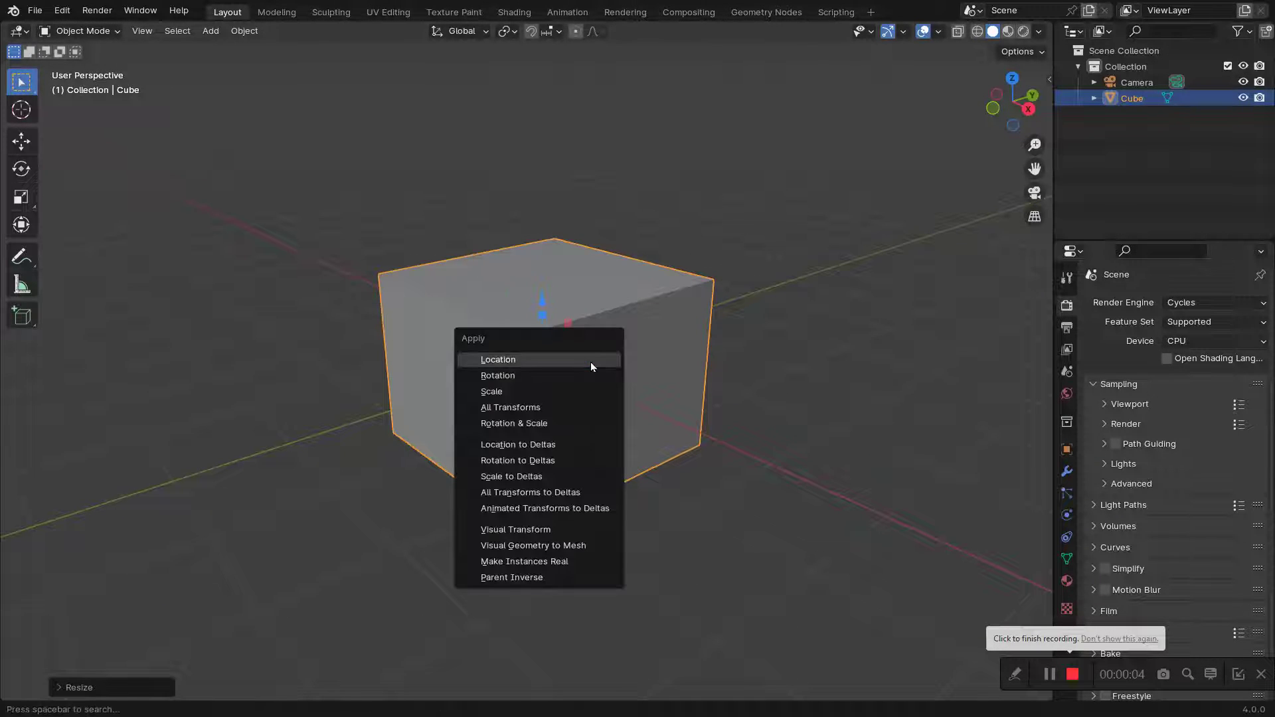
{"action": "left_click", "coordinate": [580, 392]}
Step: Add a middle edge loop and raise its top edge into a peaked roof ridge
{"action": "key", "text": "Tab"}
{"action": "key", "text": "ctrl+r"}
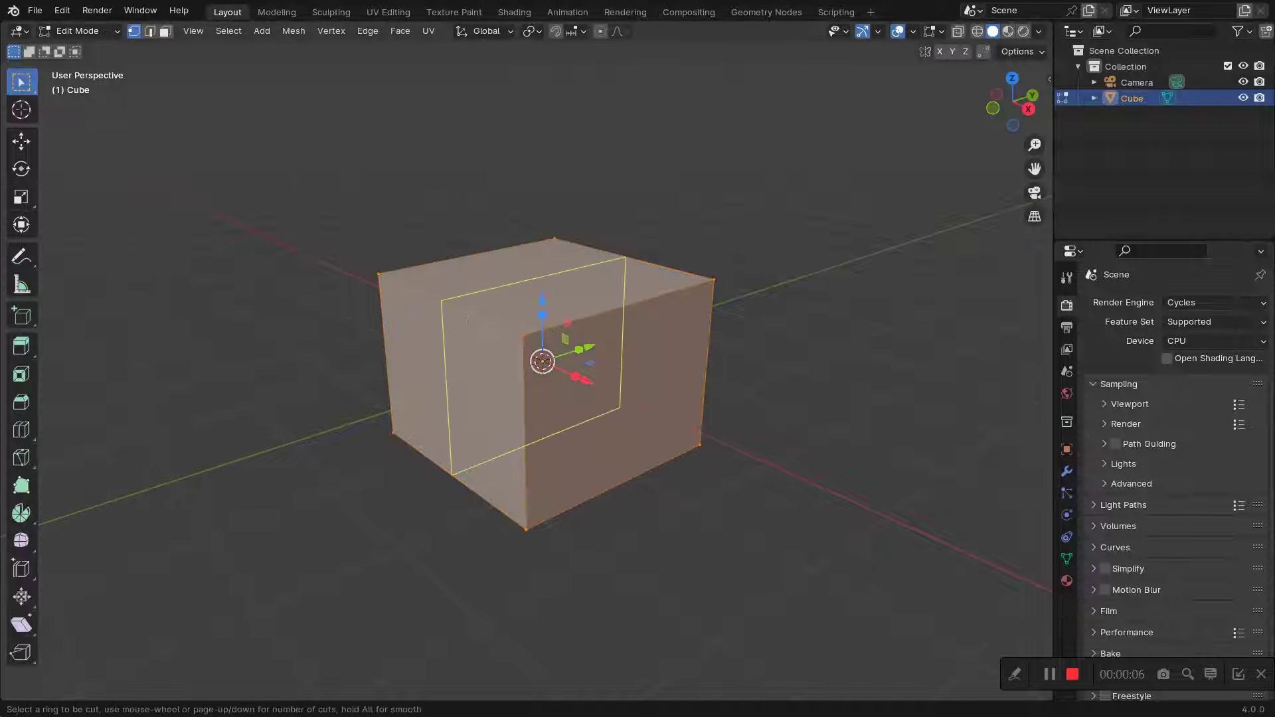
{"action": "left_click", "coordinate": [477, 318]}
{"action": "key", "text": "2"}
{"action": "left_click", "coordinate": [490, 290]}
{"action": "key", "text": "g"}
{"action": "key", "text": "z"}
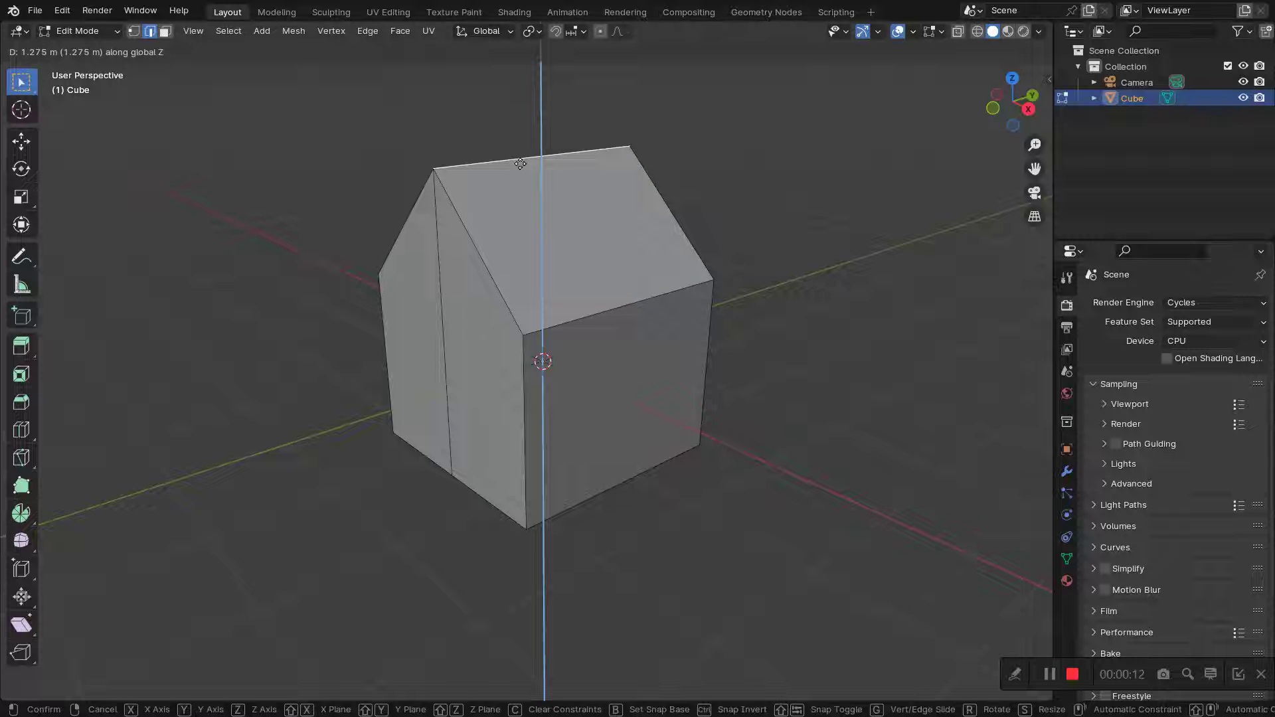
{"action": "left_click", "coordinate": [520, 164]}
{"action": "key", "text": "3"}
{"action": "left_click", "coordinate": [585, 226]}
{"action": "mouse_move", "coordinate": [584, 226]}
{"action": "middle_mouse_down"}
{"action": "mouse_move", "coordinate": [616, 250]}
{"action": "mouse_move", "coordinate": [562, 244]}
{"action": "middle_mouse_up"}
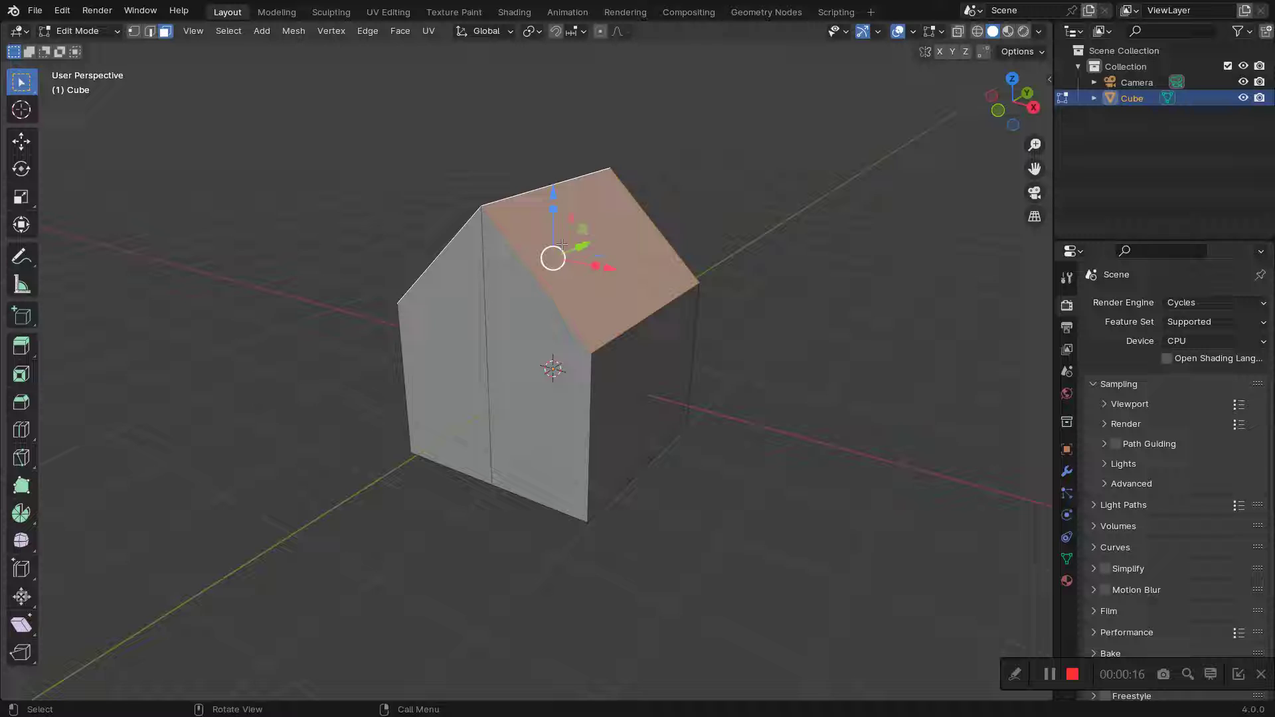
Step: Duplicate the roof faces in place and stretch them along Y past the walls
{"action": "key", "text": "shift+d"}
{"action": "right_click", "coordinate": [602, 268]}
{"action": "key", "text": "s"}
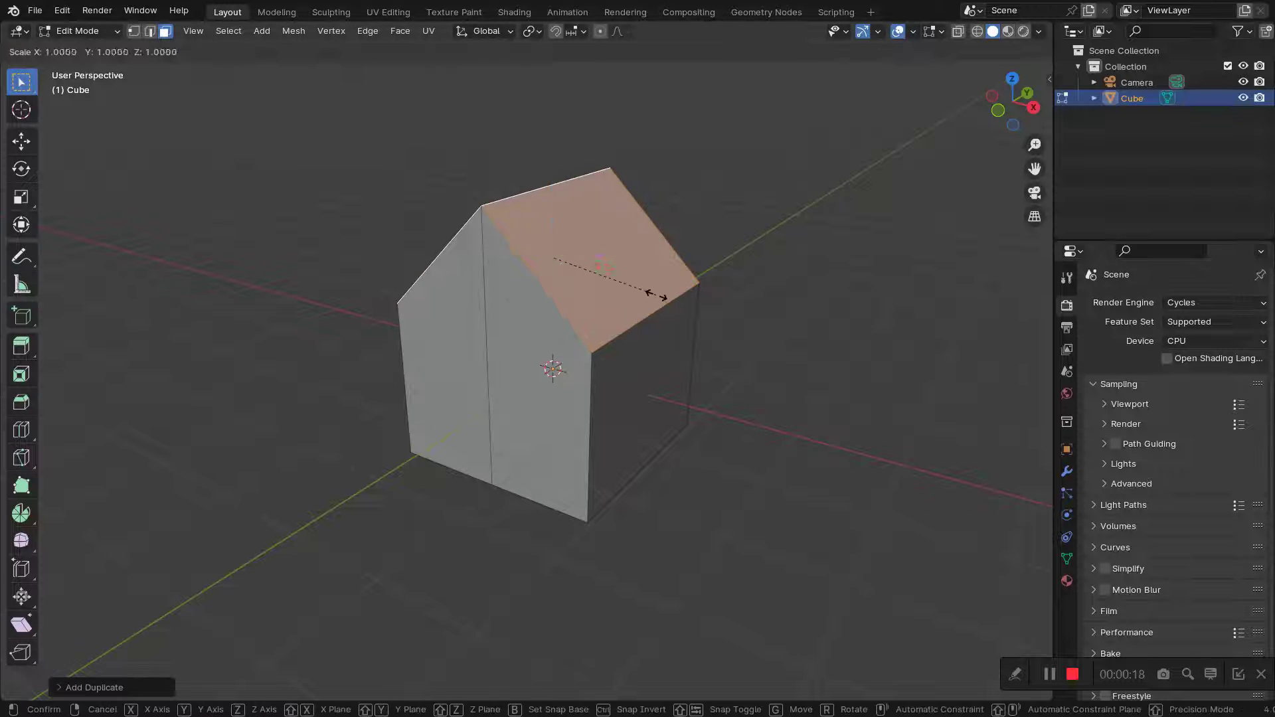
{"action": "key", "text": "y"}
{"action": "left_click", "coordinate": [691, 276]}
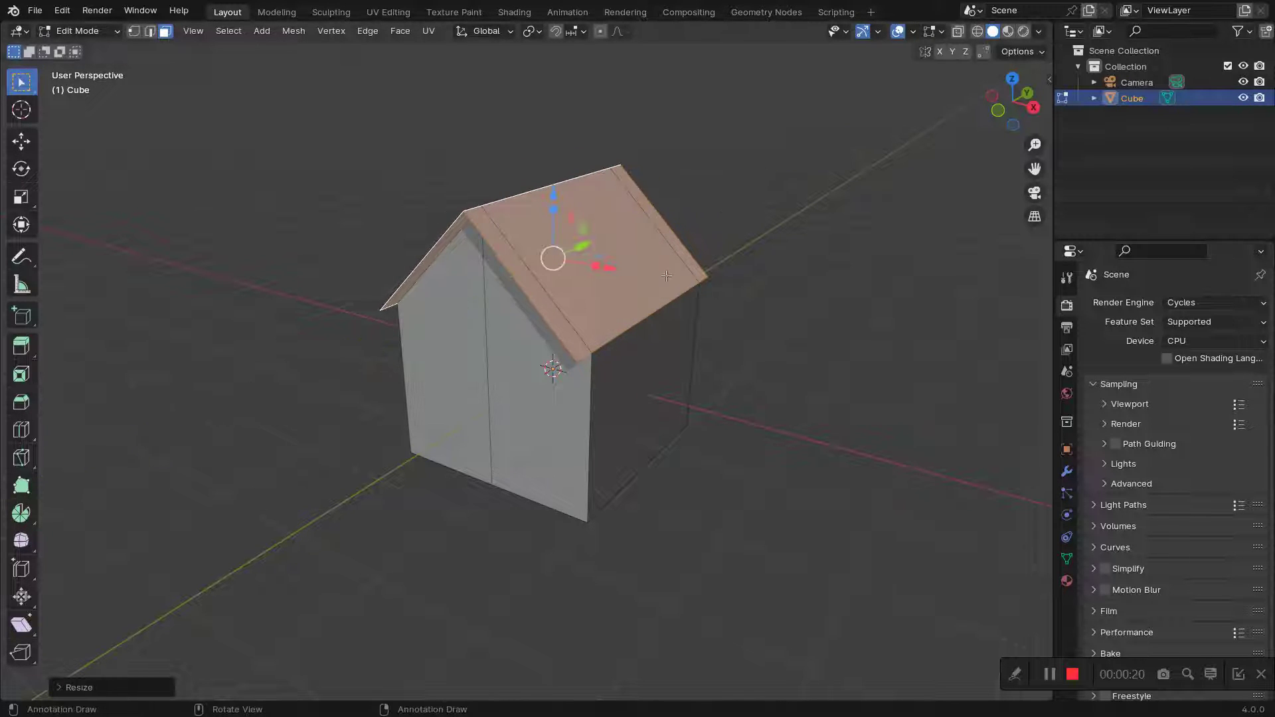
{"action": "middle_click_drag", "start_coordinate": [690, 275], "coordinate": [662, 272]}
Step: Extrude the roof copy 0.28 m along its normals with Offset Even enabled
{"action": "key", "text": "ctrl+f"}
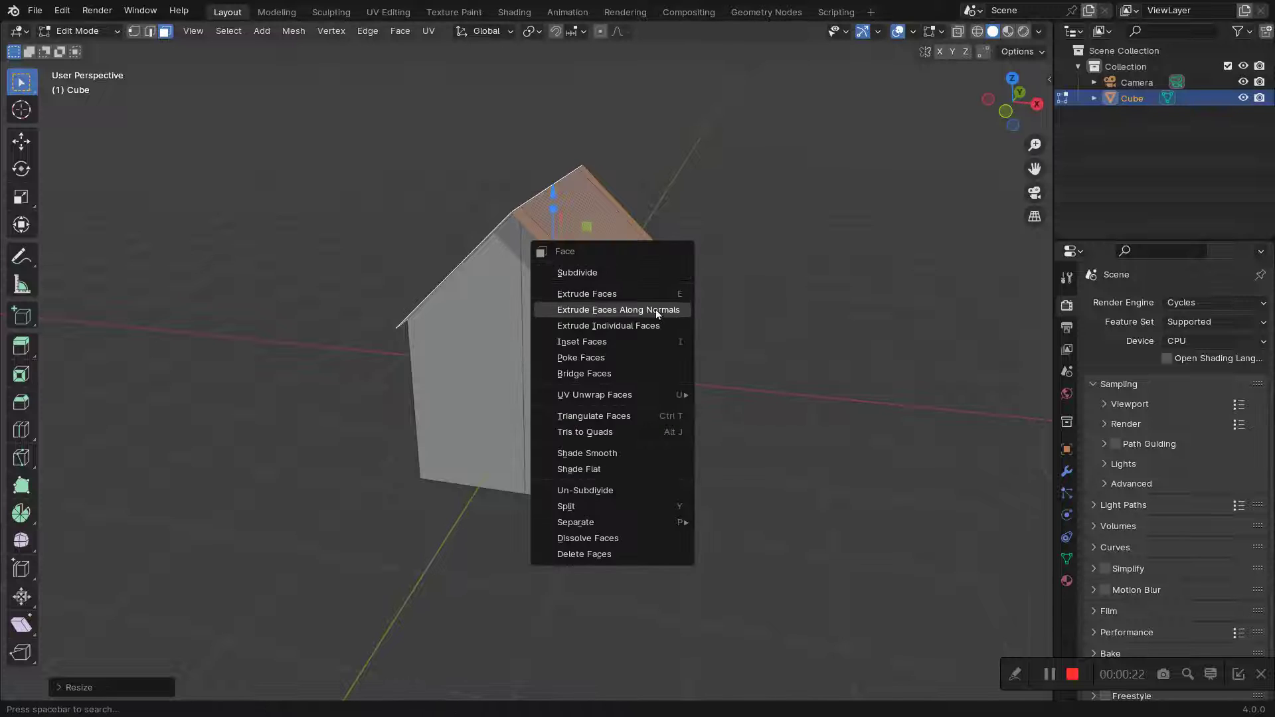
{"action": "left_click", "coordinate": [658, 309]}
{"action": "left_click", "coordinate": [656, 295]}
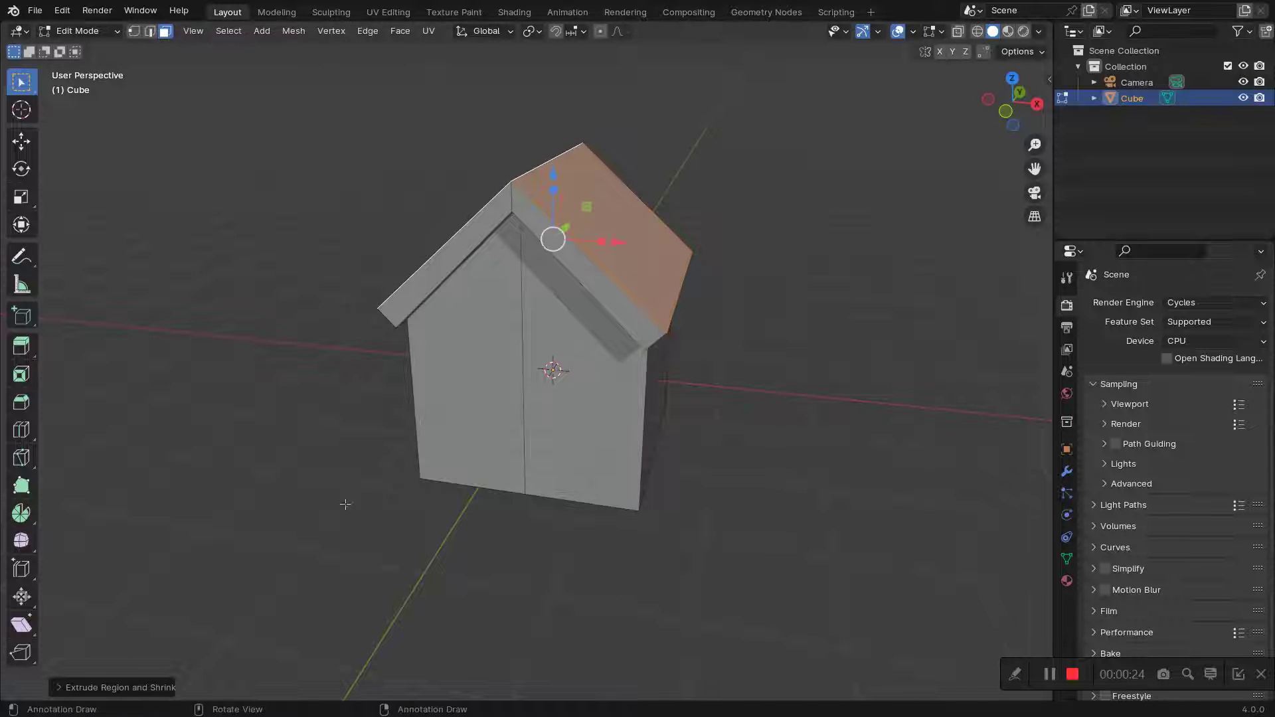
{"action": "left_click", "coordinate": [66, 688]}
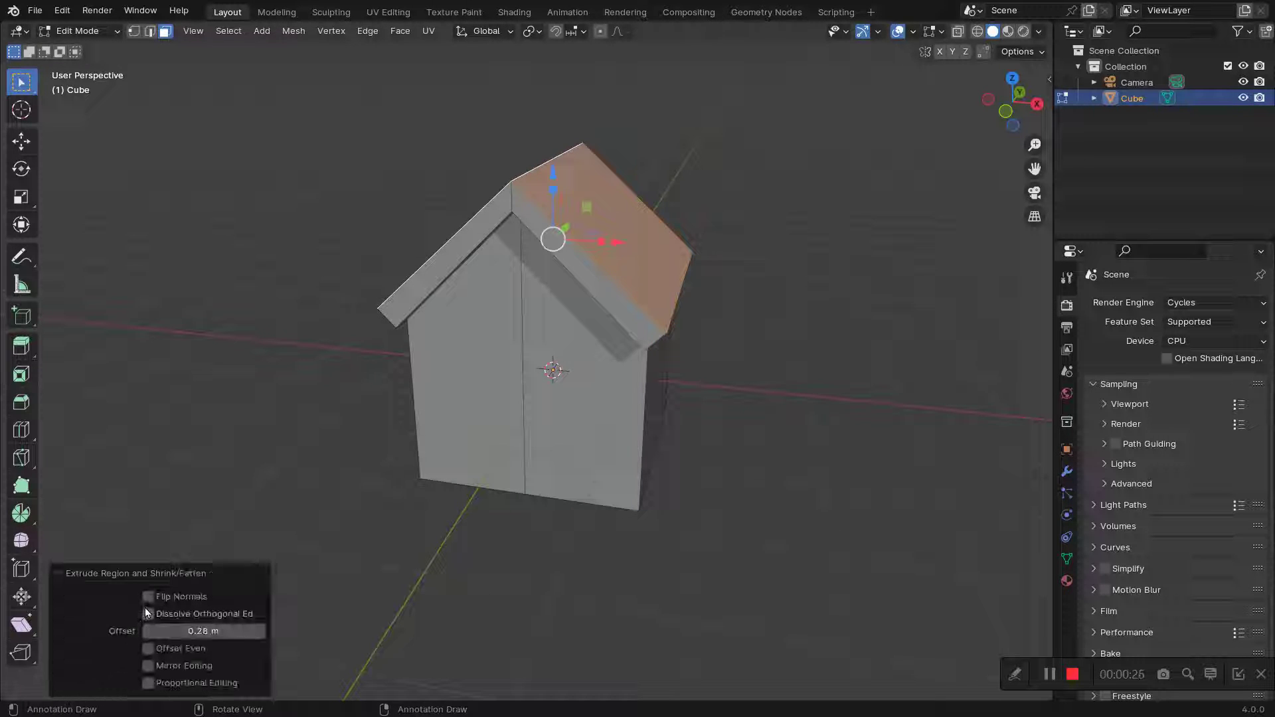
{"action": "left_click", "coordinate": [149, 649]}
{"action": "mouse_move", "coordinate": [430, 393]}
{"action": "middle_mouse_down"}
{"action": "mouse_move", "coordinate": [548, 302]}
{"action": "mouse_move", "coordinate": [676, 293]}
{"action": "mouse_move", "coordinate": [579, 283]}
{"action": "mouse_move", "coordinate": [546, 318]}
{"action": "mouse_move", "coordinate": [587, 309]}
{"action": "middle_mouse_up"}
Step: Return to Object Mode and apply the house's scale
{"action": "key", "text": "Tab"}
{"action": "key", "text": "ctrl+a"}
{"action": "left_click", "coordinate": [579, 285]}
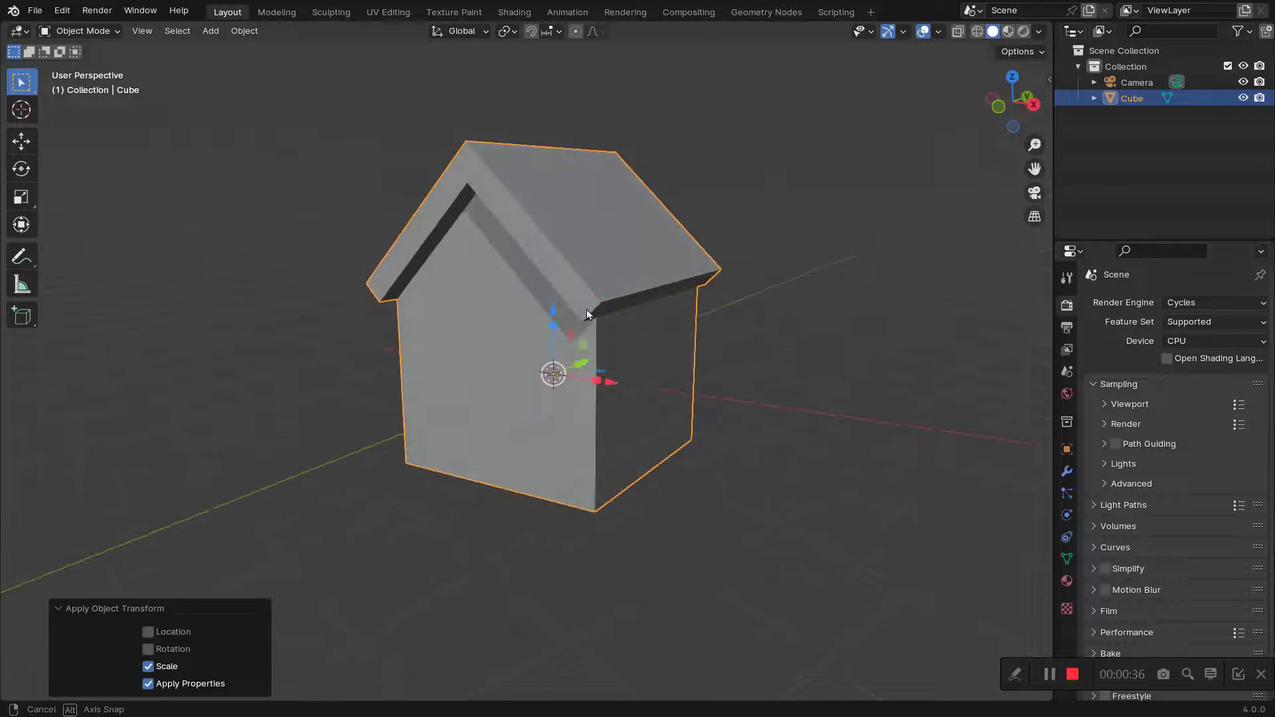
Step: Add a cube scaled to about 0.29, place it under the roof peak, apply scale
{"action": "key", "text": "shift+a"}
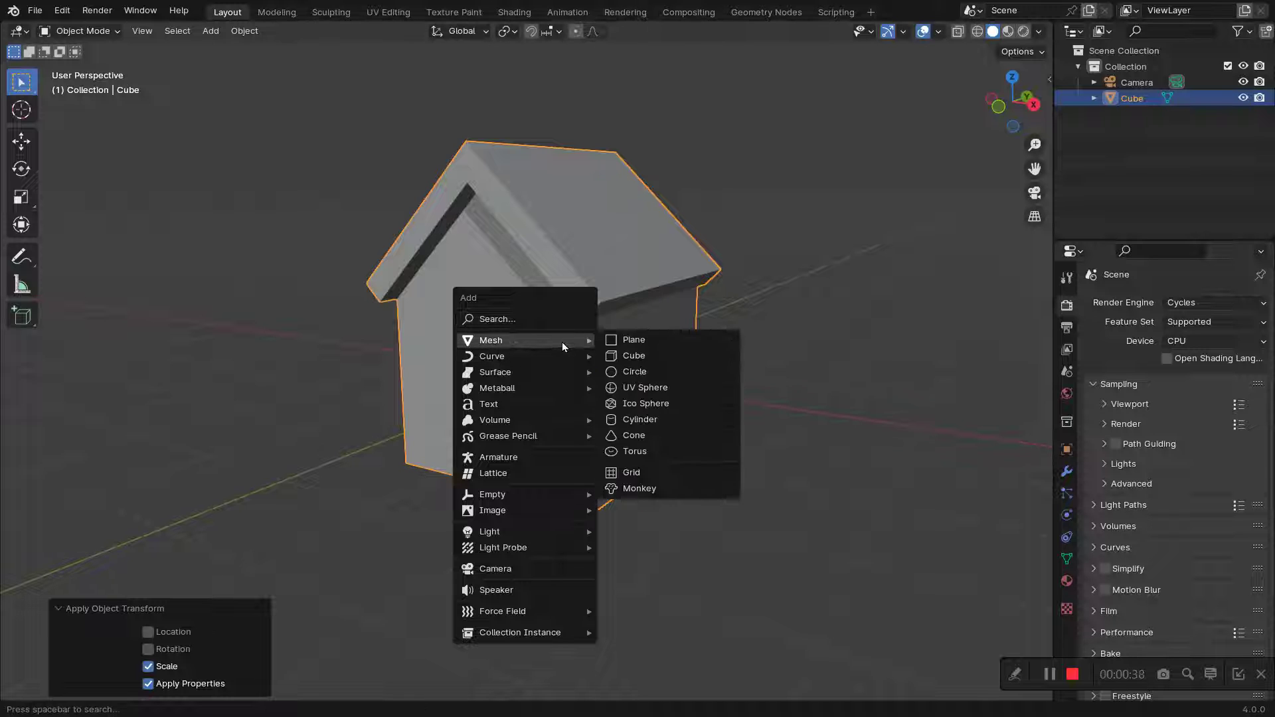
{"action": "left_click", "coordinate": [657, 355]}
{"action": "key", "text": "s"}
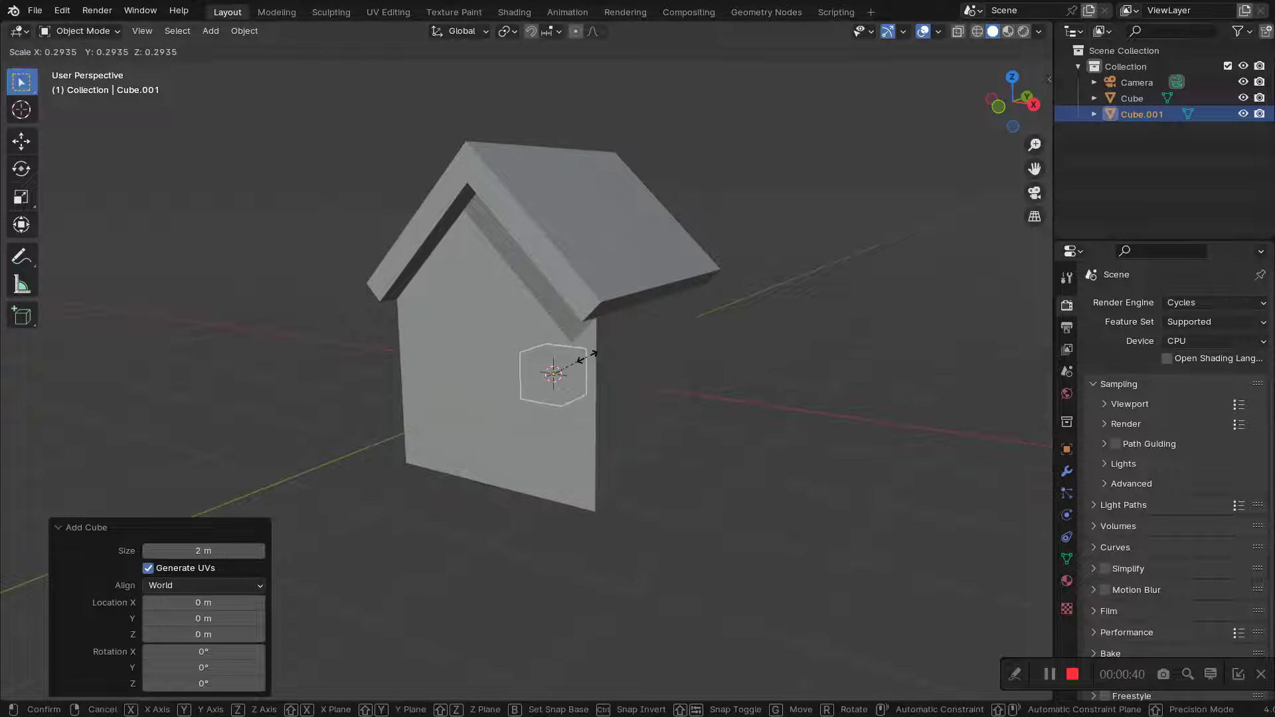
{"action": "left_click", "coordinate": [587, 370]}
{"action": "key", "text": "g"}
{"action": "key", "text": "y"}
{"action": "left_click", "coordinate": [499, 362]}
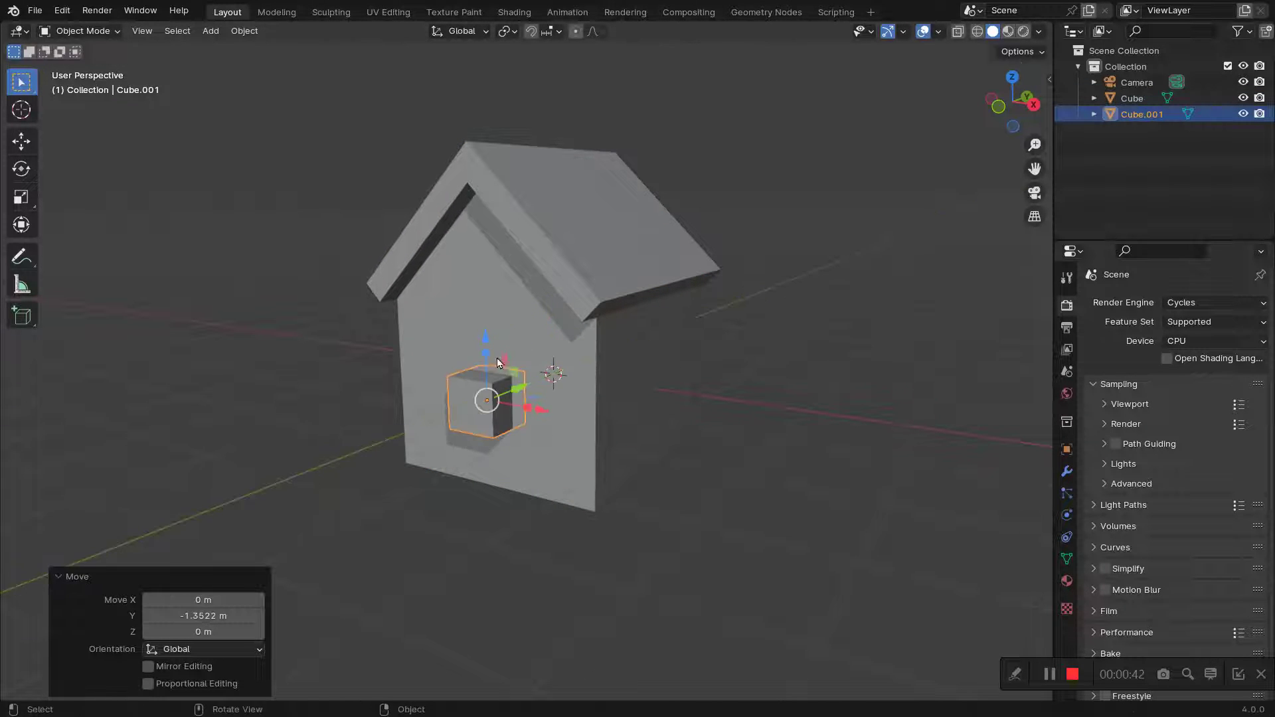
{"action": "left_click_drag", "start_coordinate": [486, 332], "coordinate": [487, 219]}
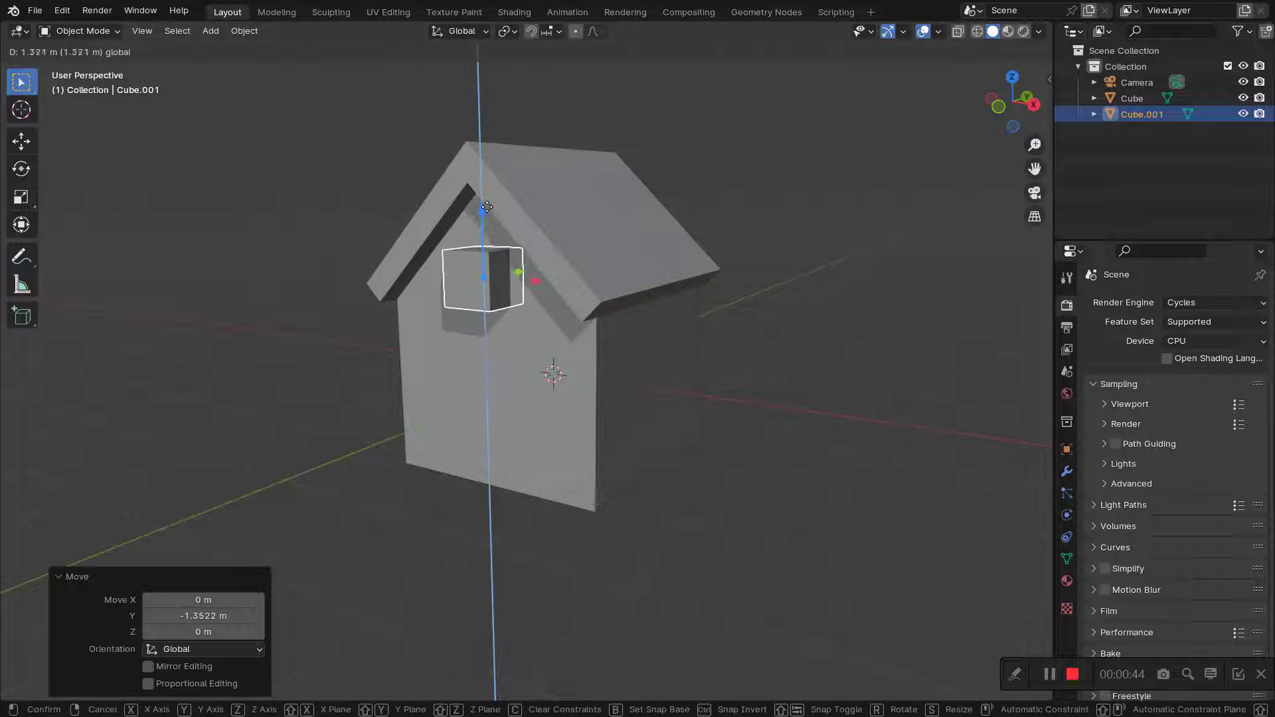
{"action": "mouse_move", "coordinate": [558, 312]}
{"action": "middle_mouse_down", "text": "alt"}
{"action": "mouse_move", "coordinate": [580, 322]}
{"action": "mouse_move", "coordinate": [530, 319]}
{"action": "middle_mouse_up", "text": "alt"}
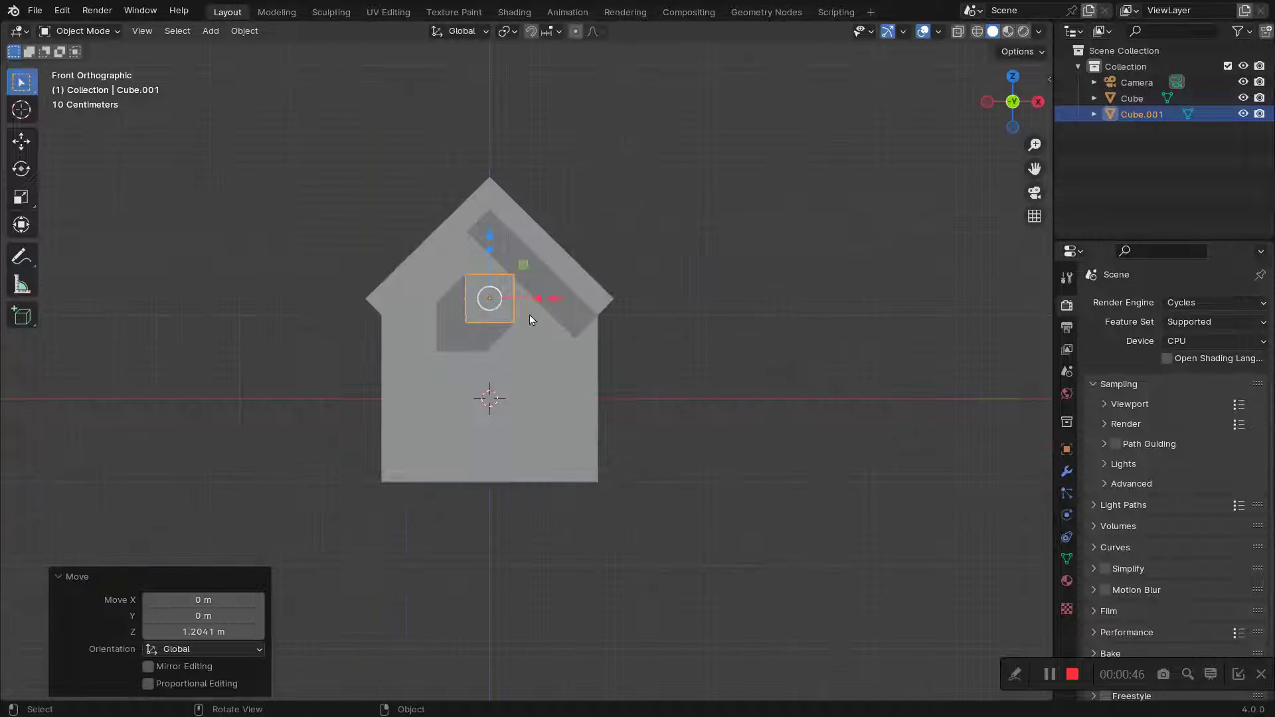
{"action": "scroll", "coordinate": [525, 304], "scroll_direction": "up", "scroll_amount": 3}
{"action": "key", "text": "ctrl+a"}
{"action": "left_click", "coordinate": [520, 304]}
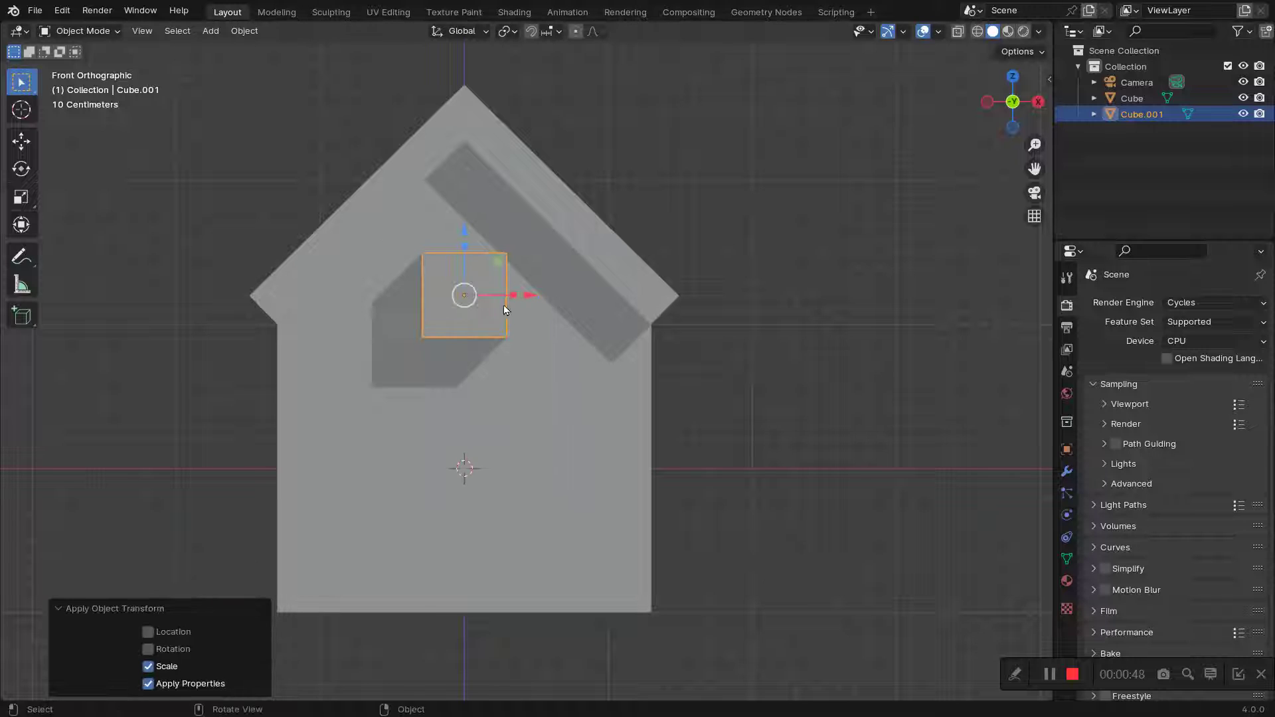
Step: Duplicate the window cube to the lower-right and lower-left of the front wall
{"action": "key", "text": "shift+d"}
{"action": "left_click", "coordinate": [562, 494]}
{"action": "key", "text": "shift+d"}
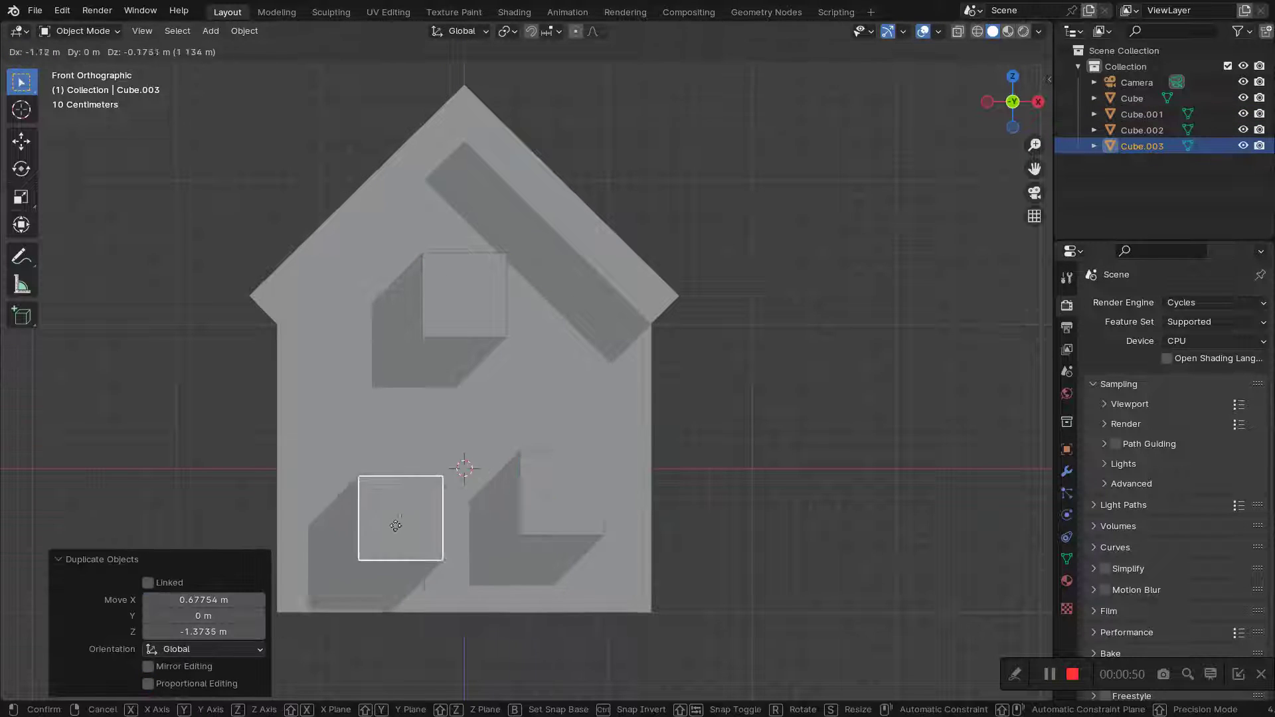
{"action": "key", "text": "Escape"}
{"action": "key", "text": "shift+d"}
{"action": "key", "text": "x"}
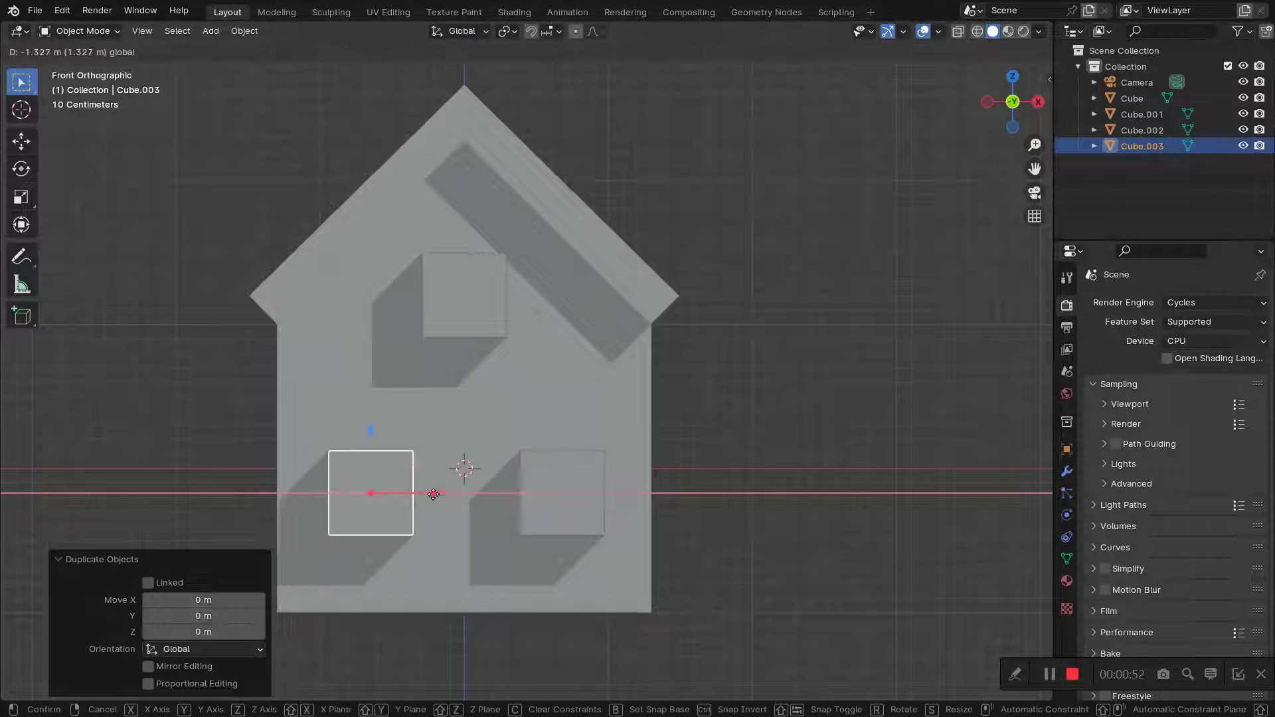
{"action": "left_click", "coordinate": [426, 497]}
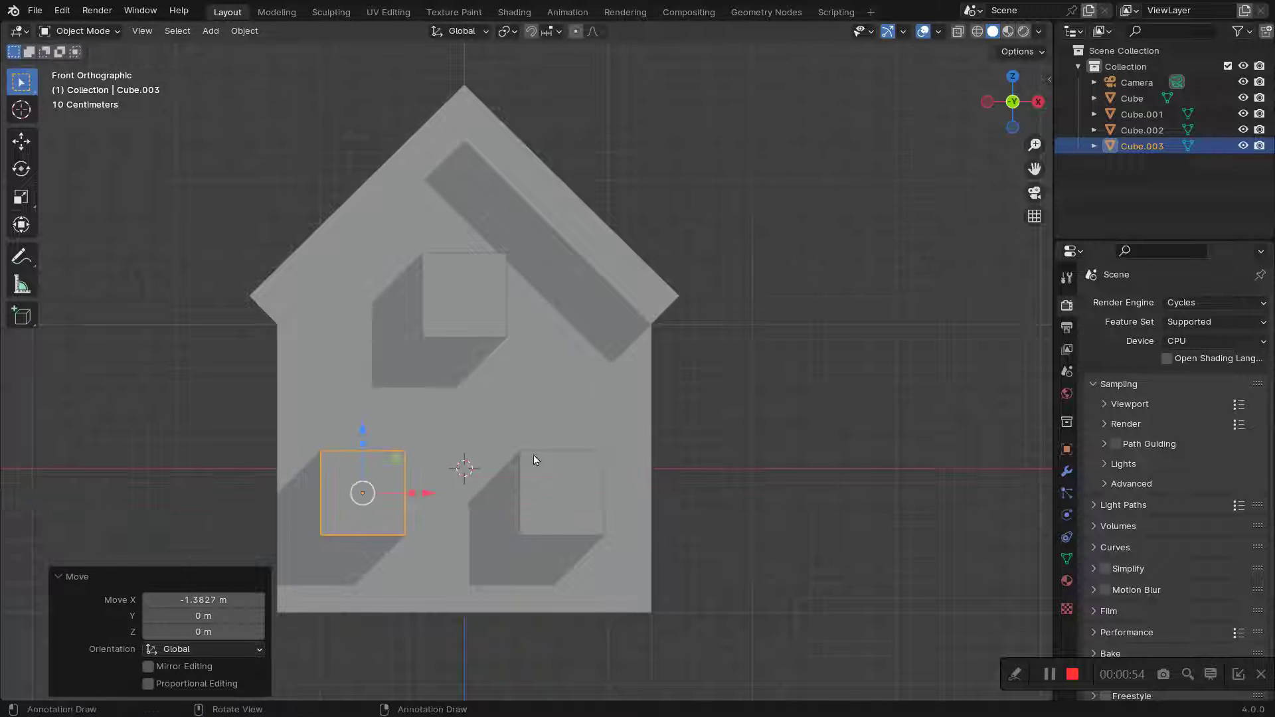
Step: Select the three window cubes, then the house body as the active object
{"action": "middle_click_drag", "start_coordinate": [530, 458], "coordinate": [458, 424]}
{"action": "left_click", "coordinate": [439, 298], "text": "shift"}
{"action": "left_click", "coordinate": [513, 515], "text": "shift"}
{"action": "left_click", "coordinate": [374, 517], "text": "shift"}
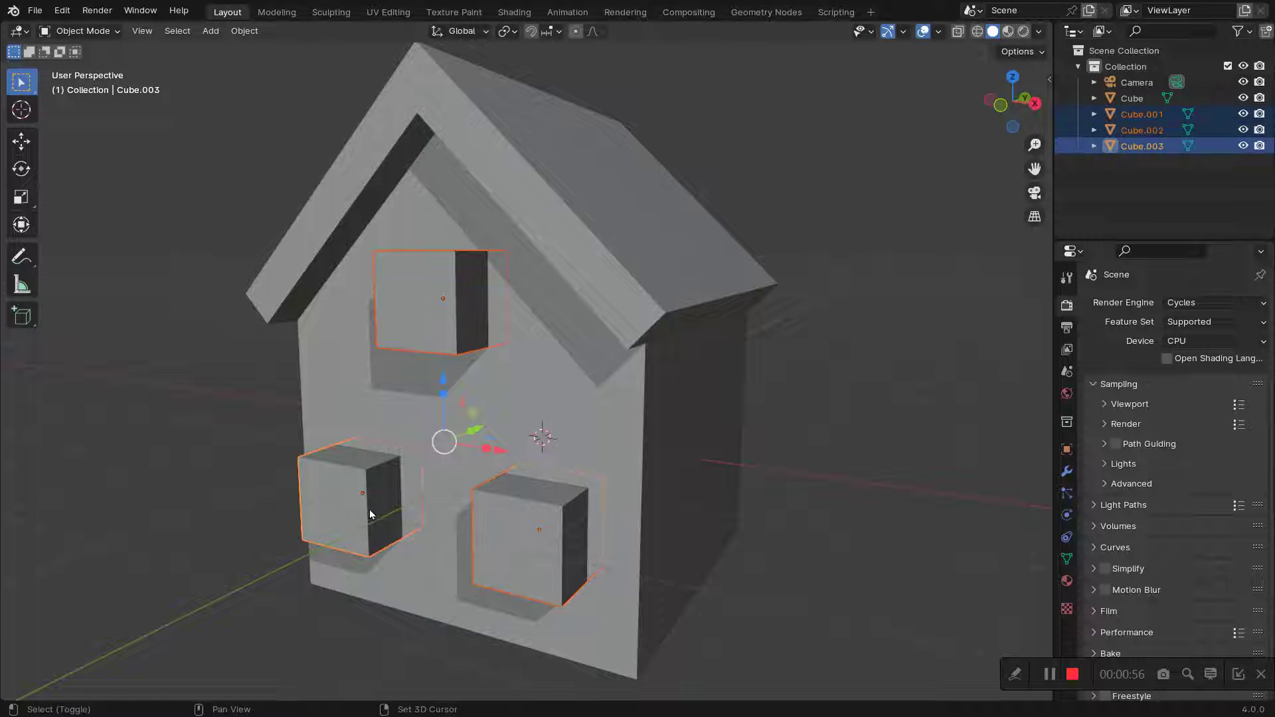
{"action": "left_click", "coordinate": [562, 432], "text": "shift"}
Step: Boolean-subtract the three window cubes from the house with Ctrl+Numpad Minus
{"action": "key", "text": "ctrl+KP_Subtract"}
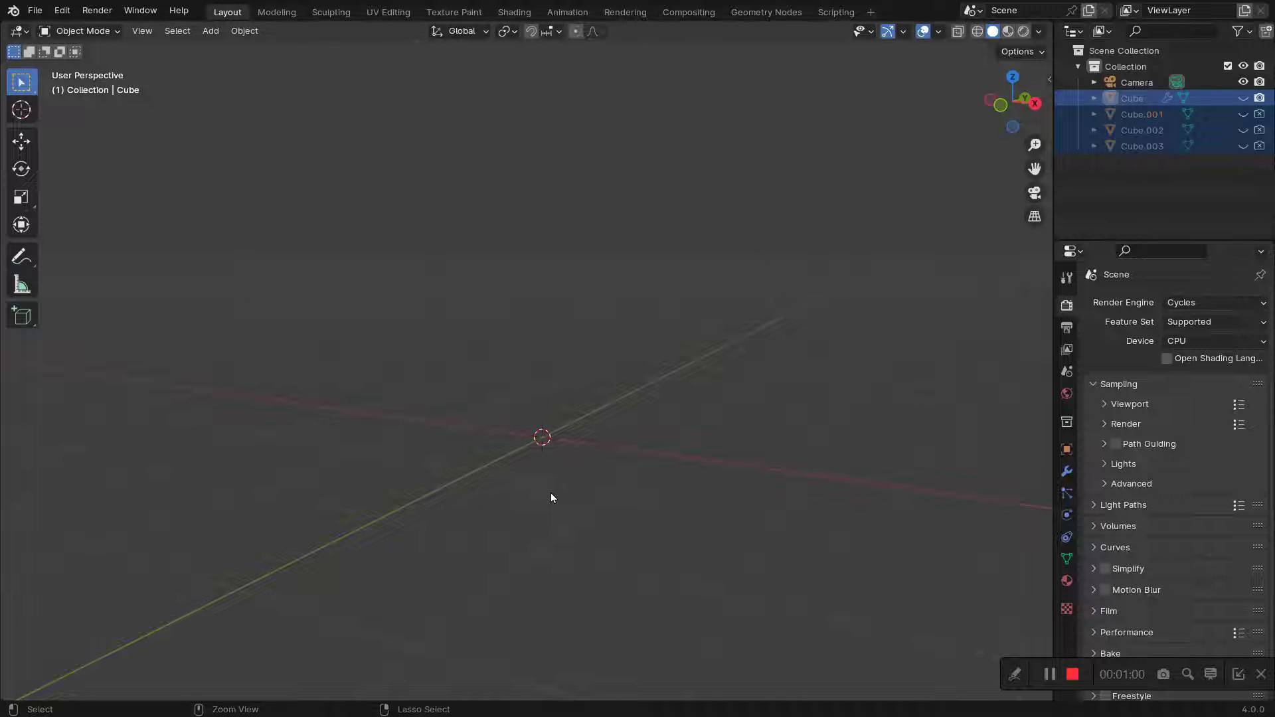
{"action": "left_click", "coordinate": [553, 502]}
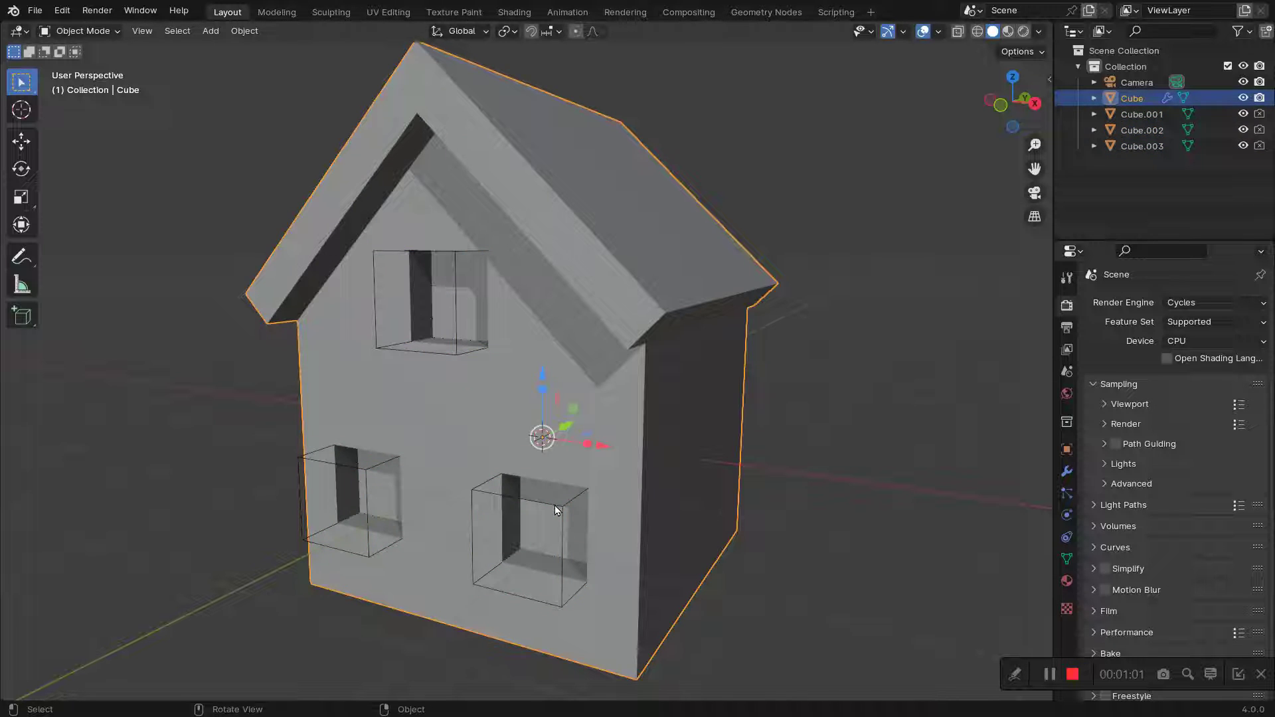
{"action": "left_click", "coordinate": [443, 347], "text": "shift"}
Step: Select the three window cutter cubes and hide them
{"action": "left_click", "coordinate": [362, 505]}
{"action": "key", "text": "ctrl+z"}
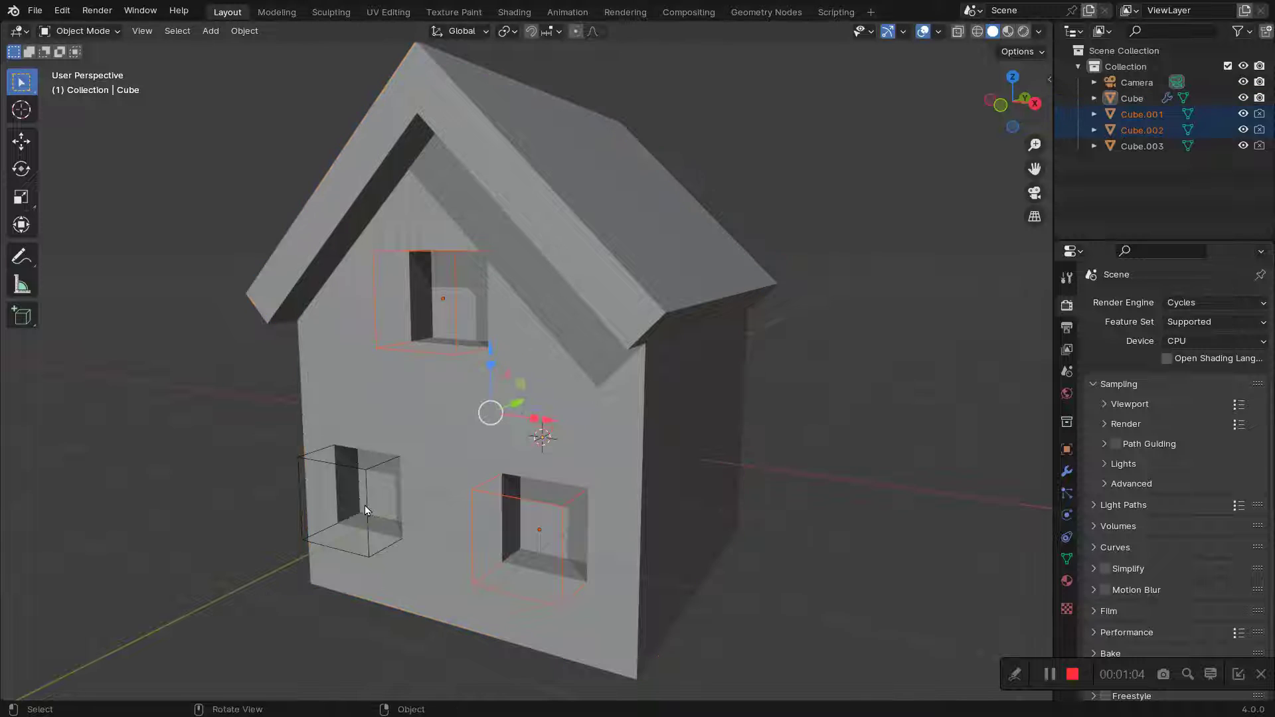
{"action": "left_click", "coordinate": [364, 505]}
{"action": "left_click", "coordinate": [481, 492], "text": "shift"}
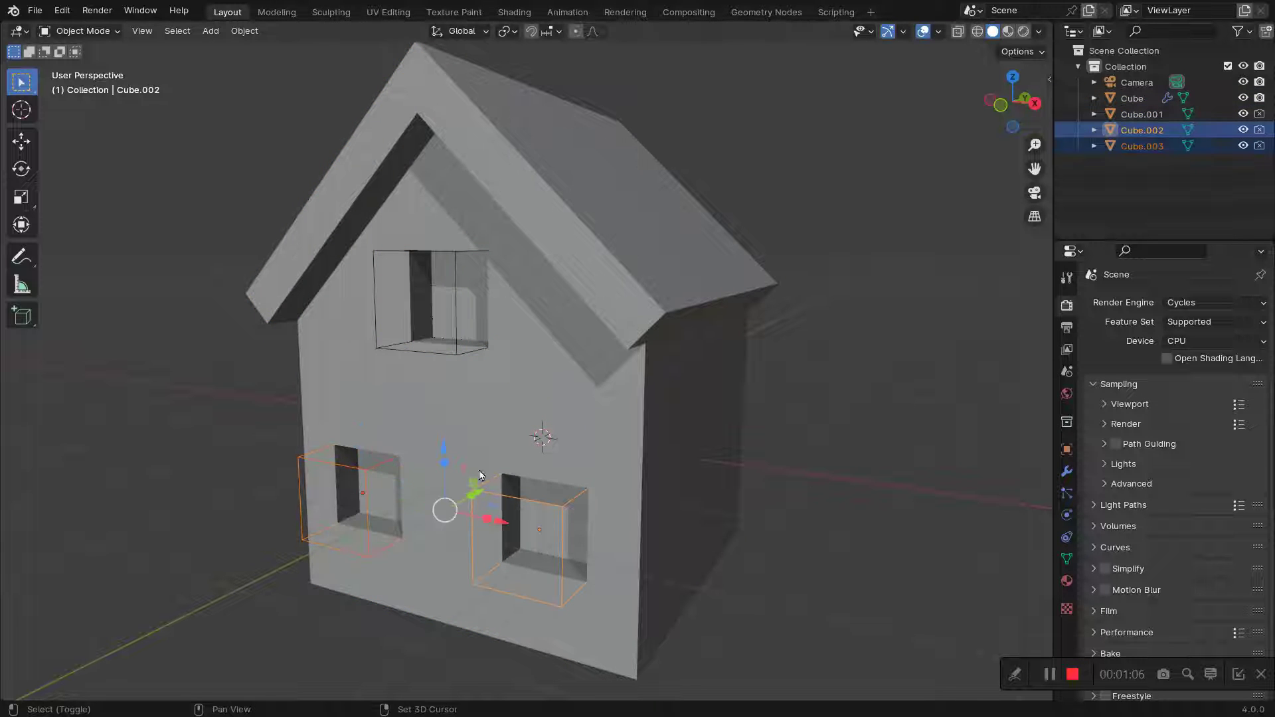
{"action": "left_click", "coordinate": [457, 353], "text": "shift"}
{"action": "key", "text": "h"}
{"action": "middle_click_drag", "start_coordinate": [457, 353], "coordinate": [525, 347]}
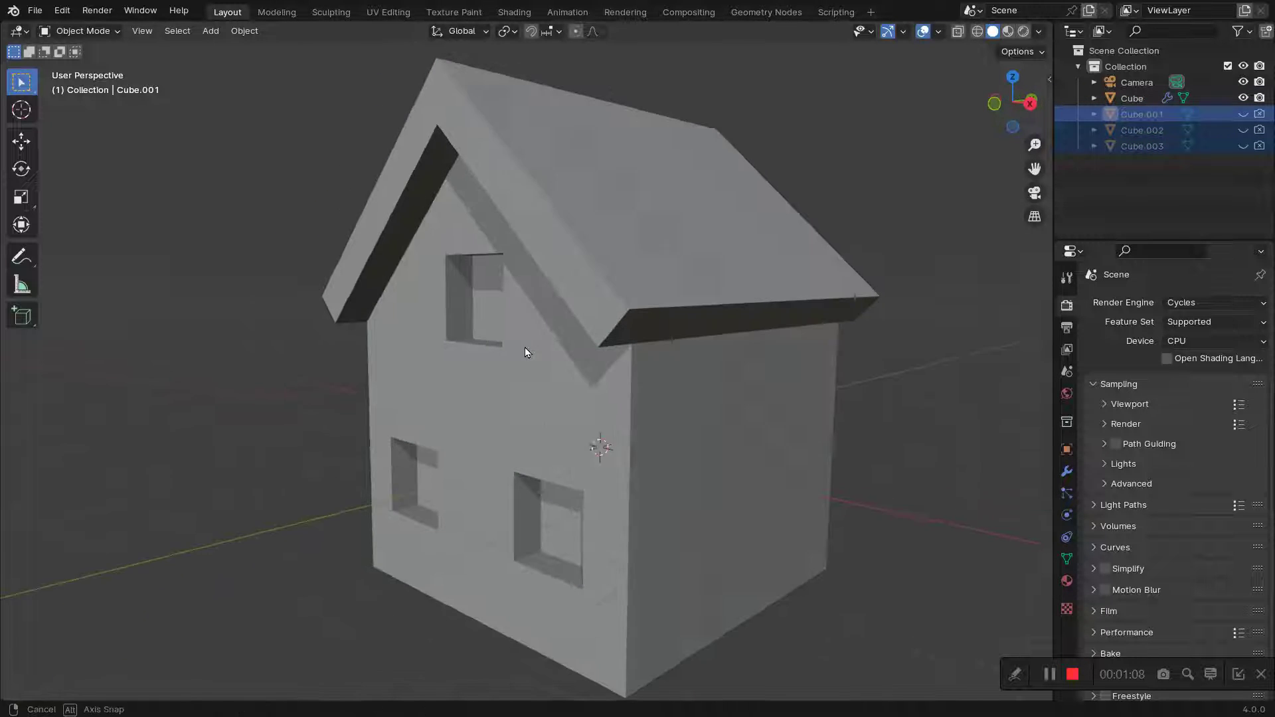
{"action": "middle_click_drag", "start_coordinate": [643, 366], "coordinate": [574, 360]}
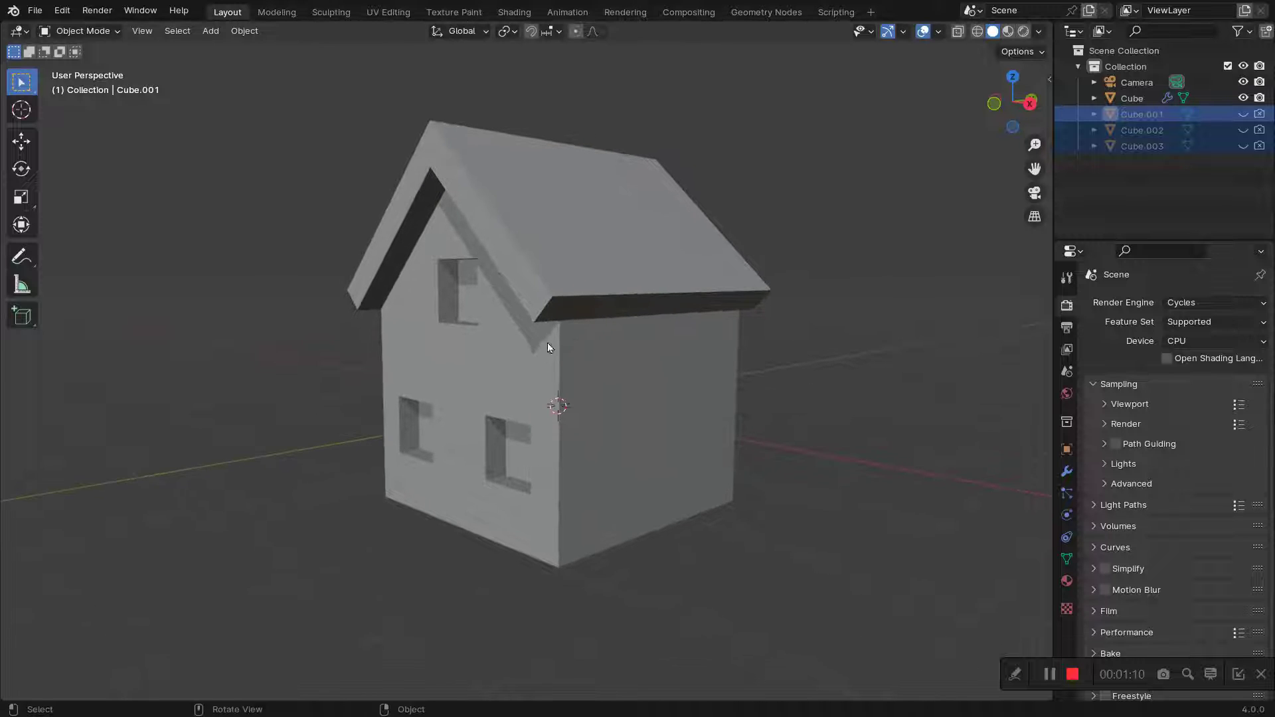
{"action": "key", "text": "shift+a"}
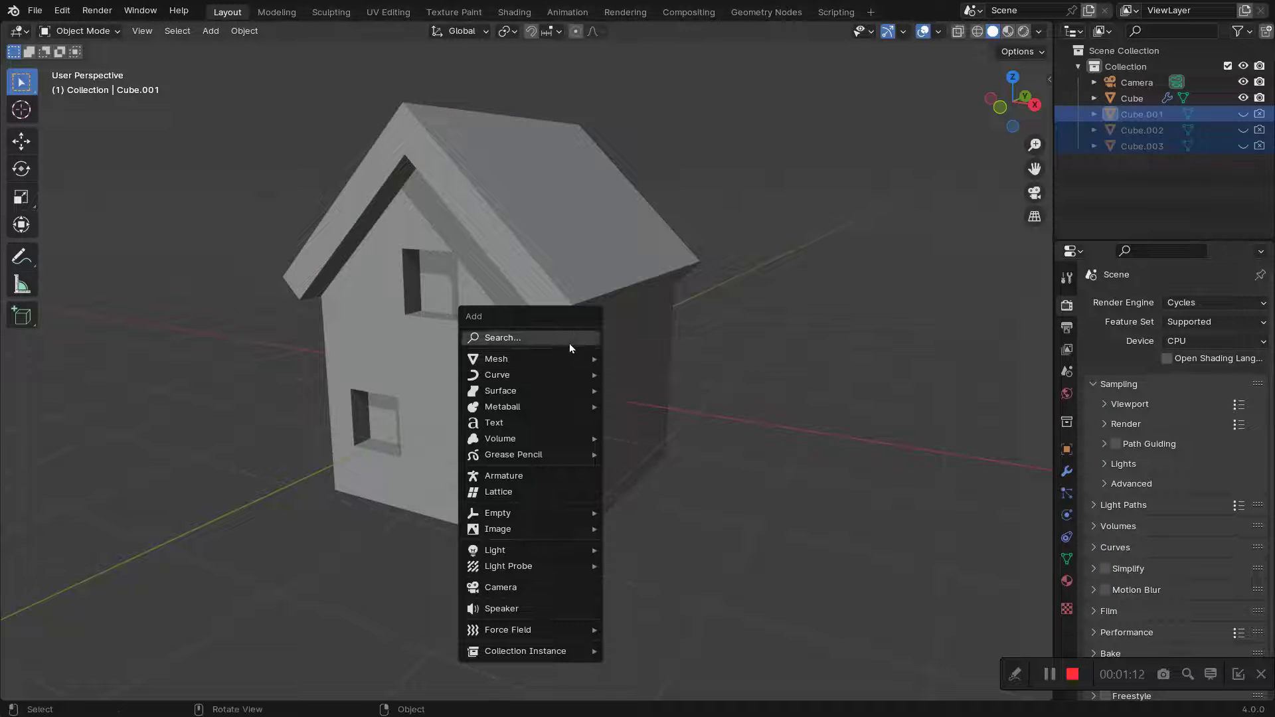
Step: Add a cube shrunk to 0.25 and move it along X to the side wall
{"action": "left_click", "coordinate": [641, 375]}
{"action": "key", "text": "s"}
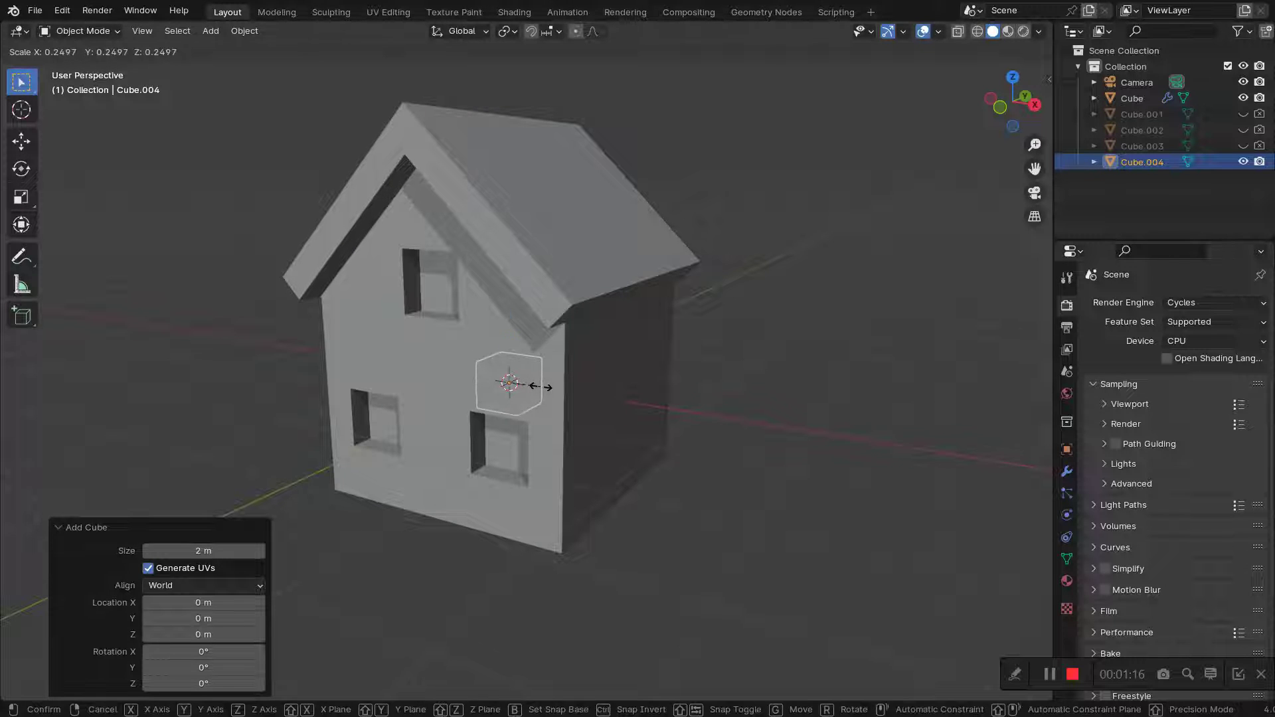
{"action": "left_click", "coordinate": [539, 386]}
{"action": "key", "text": "g"}
{"action": "key", "text": "x"}
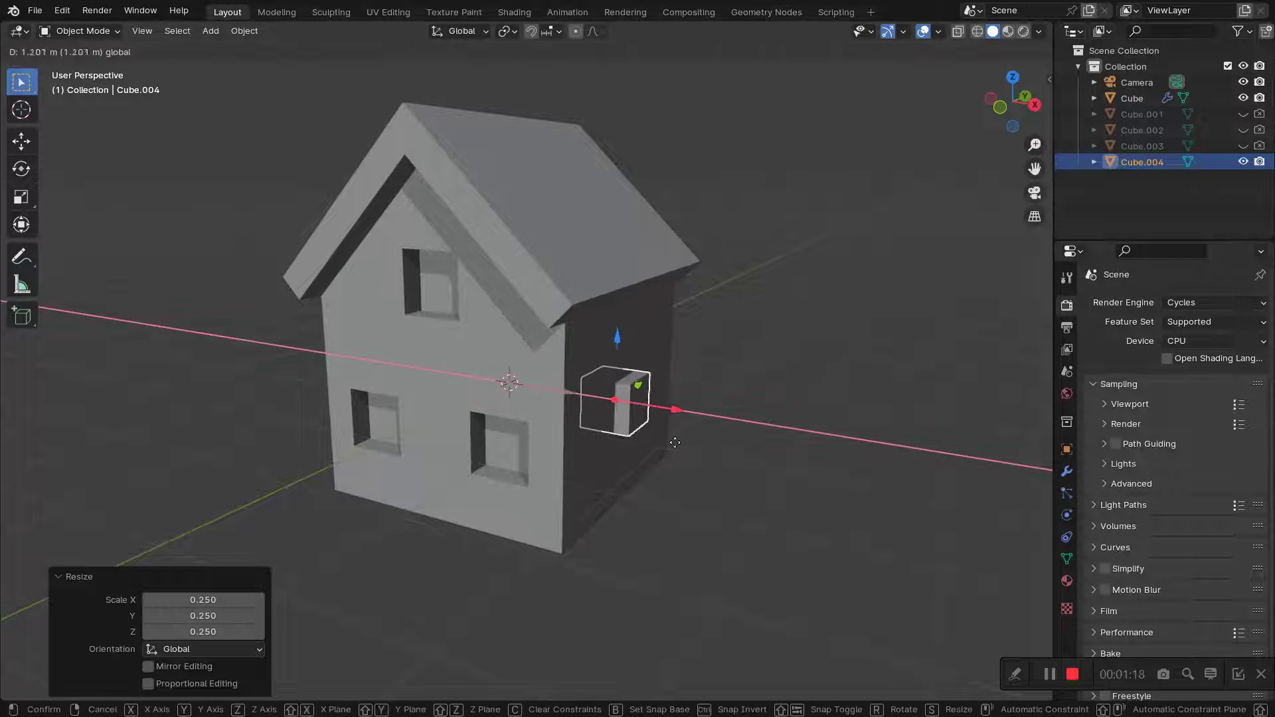
{"action": "left_click", "coordinate": [675, 442]}
Step: Position the window cutter on the side wall using Right view and X-ray
{"action": "key", "text": "KP_3"}
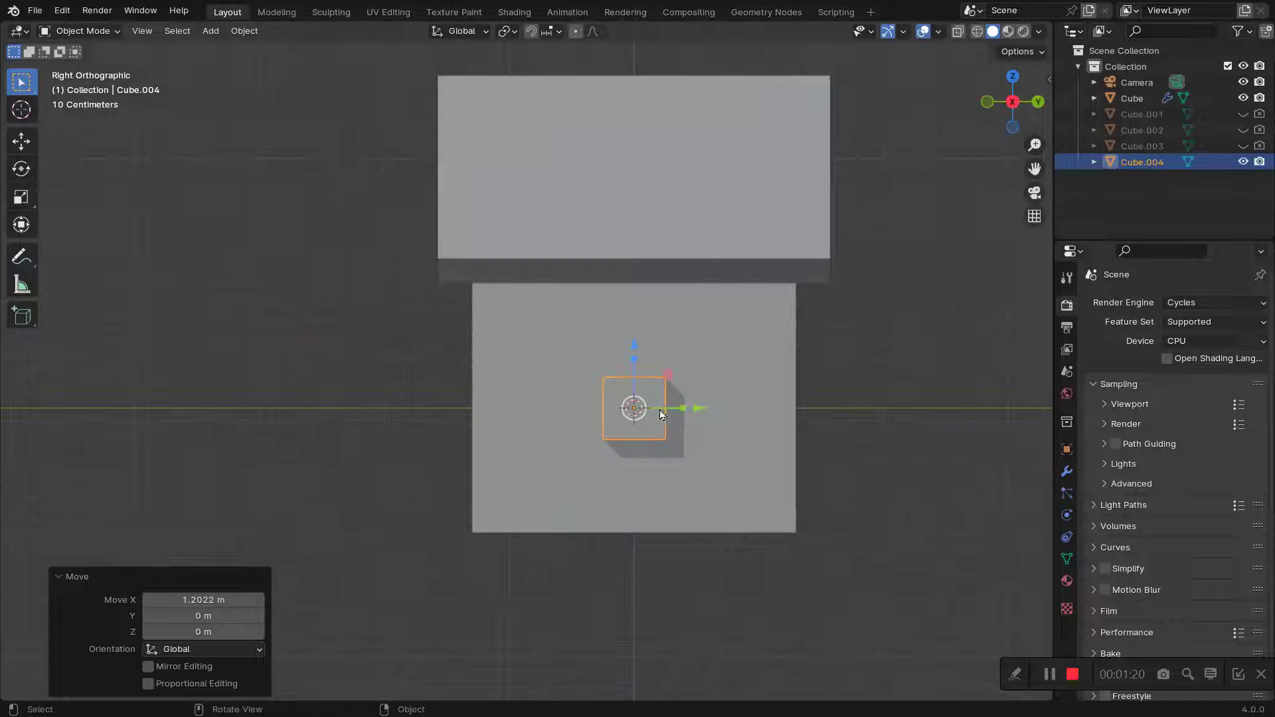
{"action": "key", "text": "g"}
{"action": "key", "text": "y"}
{"action": "left_click", "coordinate": [747, 412]}
{"action": "middle_click_drag", "start_coordinate": [747, 412], "coordinate": [745, 416]}
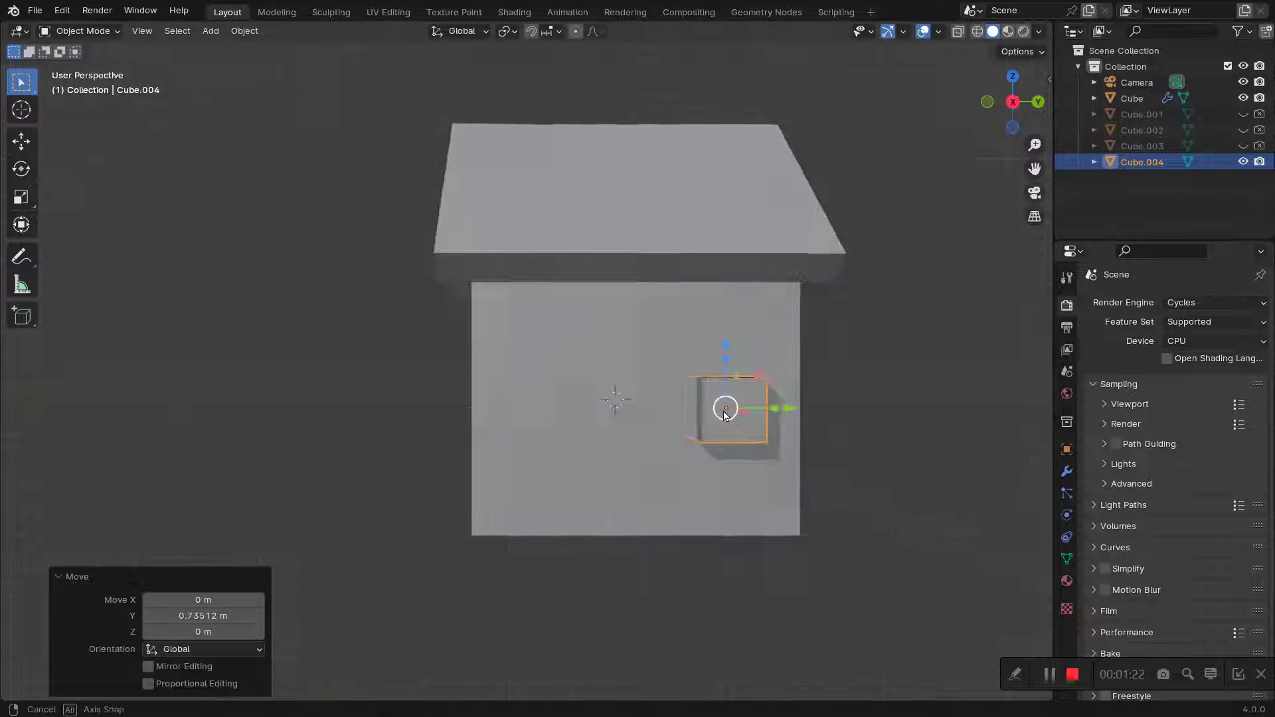
{"action": "left_click_drag", "start_coordinate": [728, 348], "coordinate": [728, 332]}
{"action": "middle_click_drag", "start_coordinate": [728, 332], "coordinate": [753, 385]}
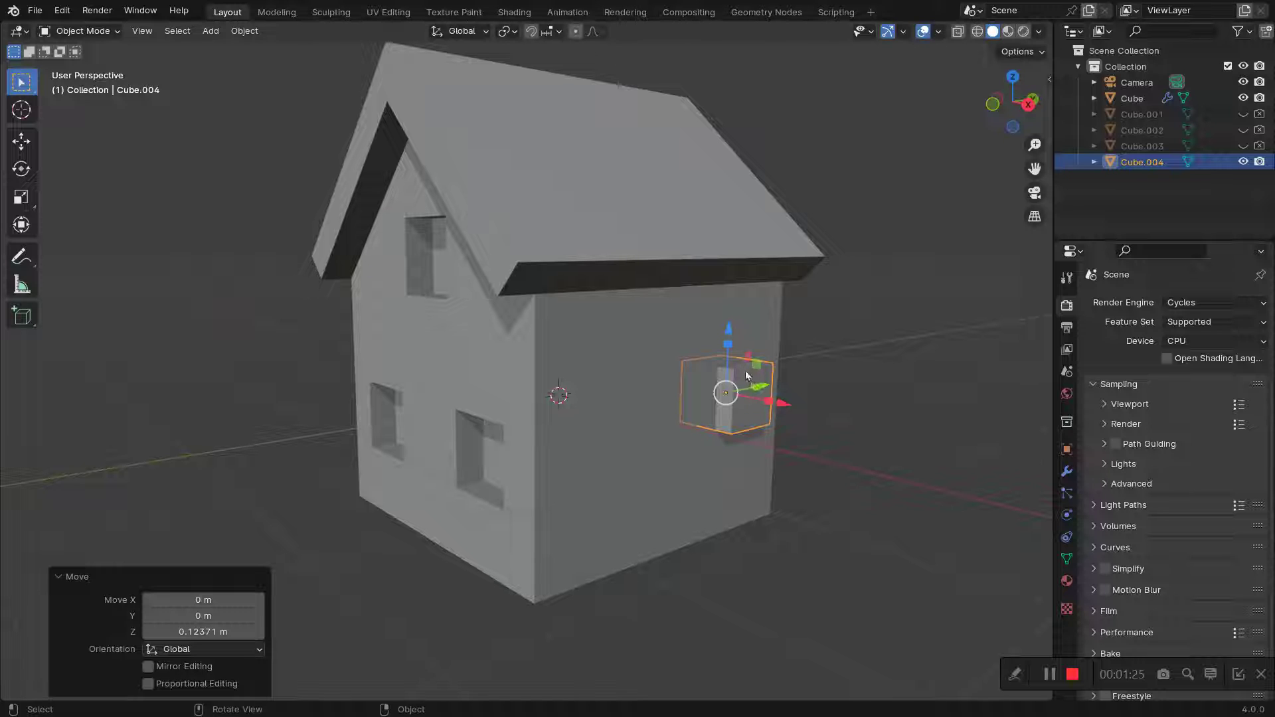
{"action": "middle_click_drag", "start_coordinate": [747, 376], "coordinate": [749, 377], "text": "alt"}
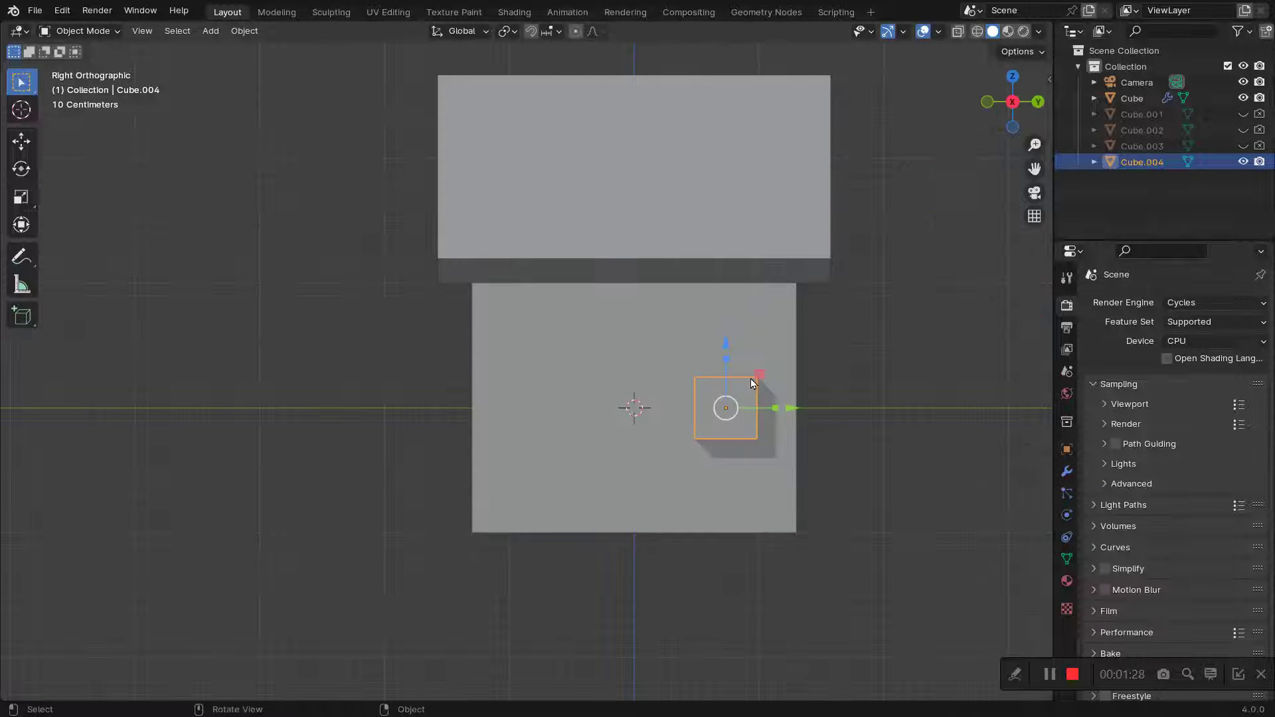
{"action": "key", "text": "alt+z"}
{"action": "left_click_drag", "start_coordinate": [724, 346], "coordinate": [726, 368]}
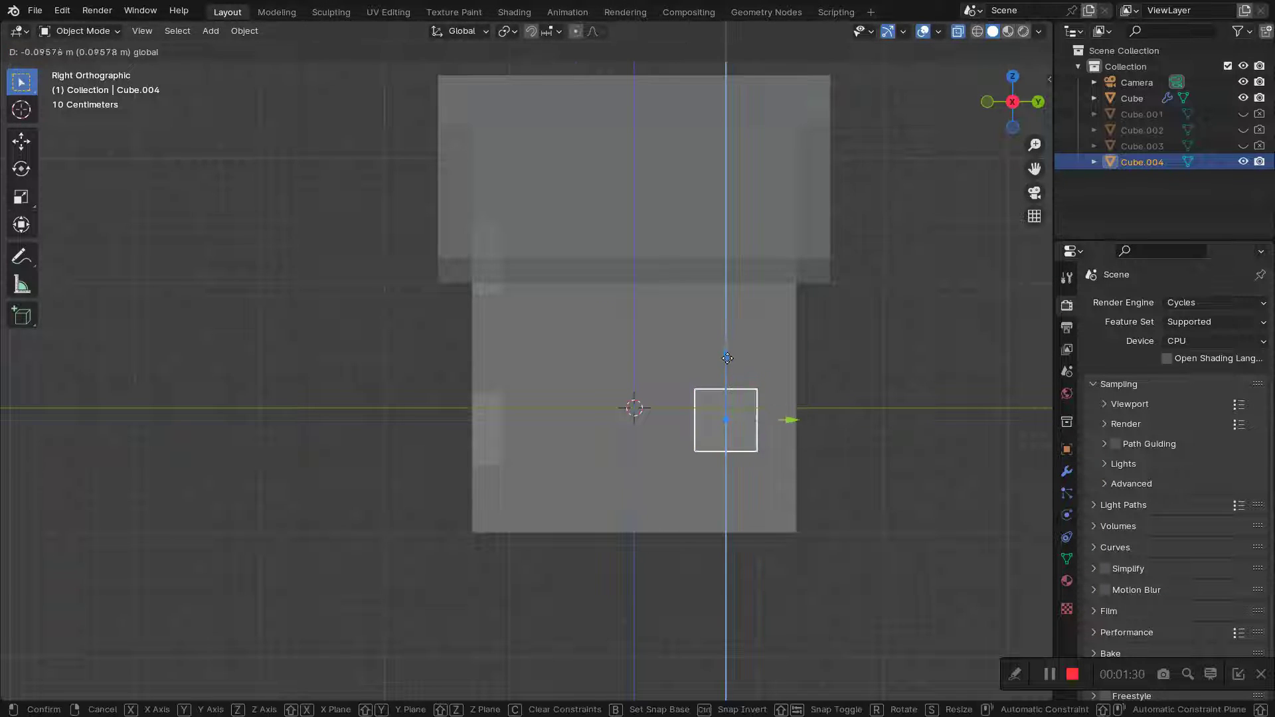
{"action": "middle_click_drag", "start_coordinate": [726, 366], "coordinate": [676, 378]}
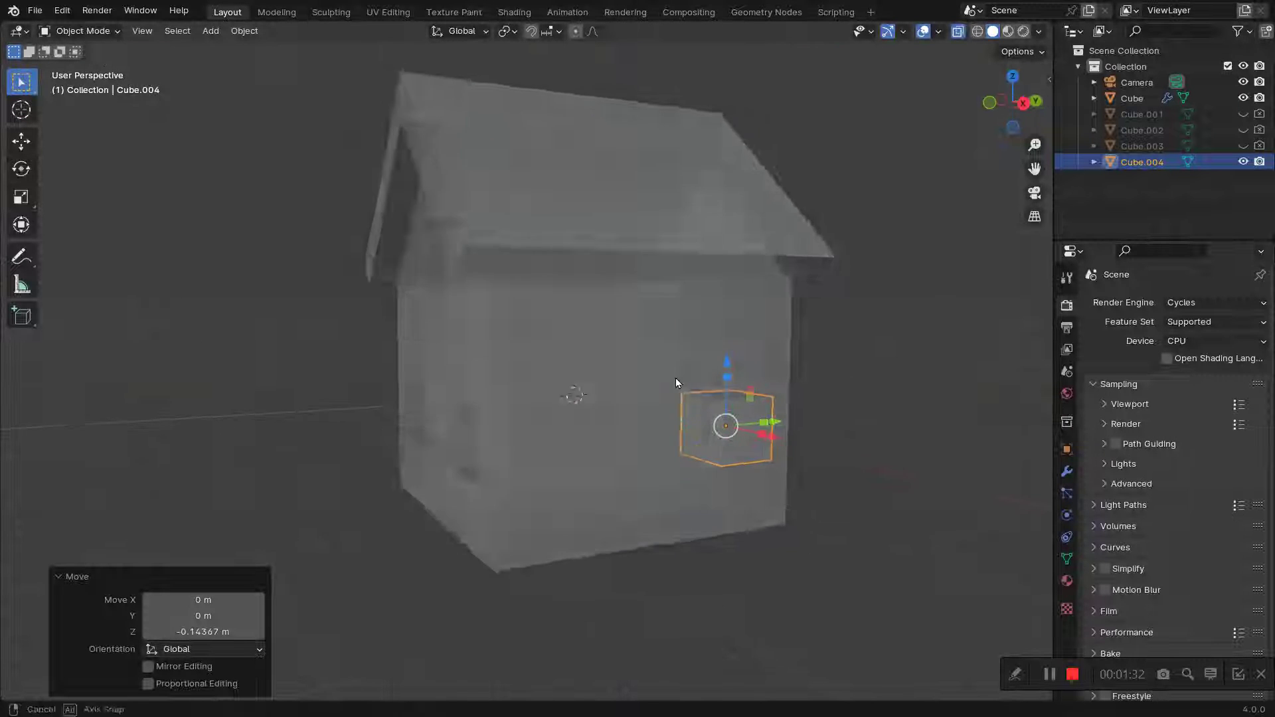
{"action": "key", "text": "alt+z"}
Step: Subtract the cutter from the house and hide the cutter cube
{"action": "left_click", "coordinate": [647, 373], "text": "shift"}
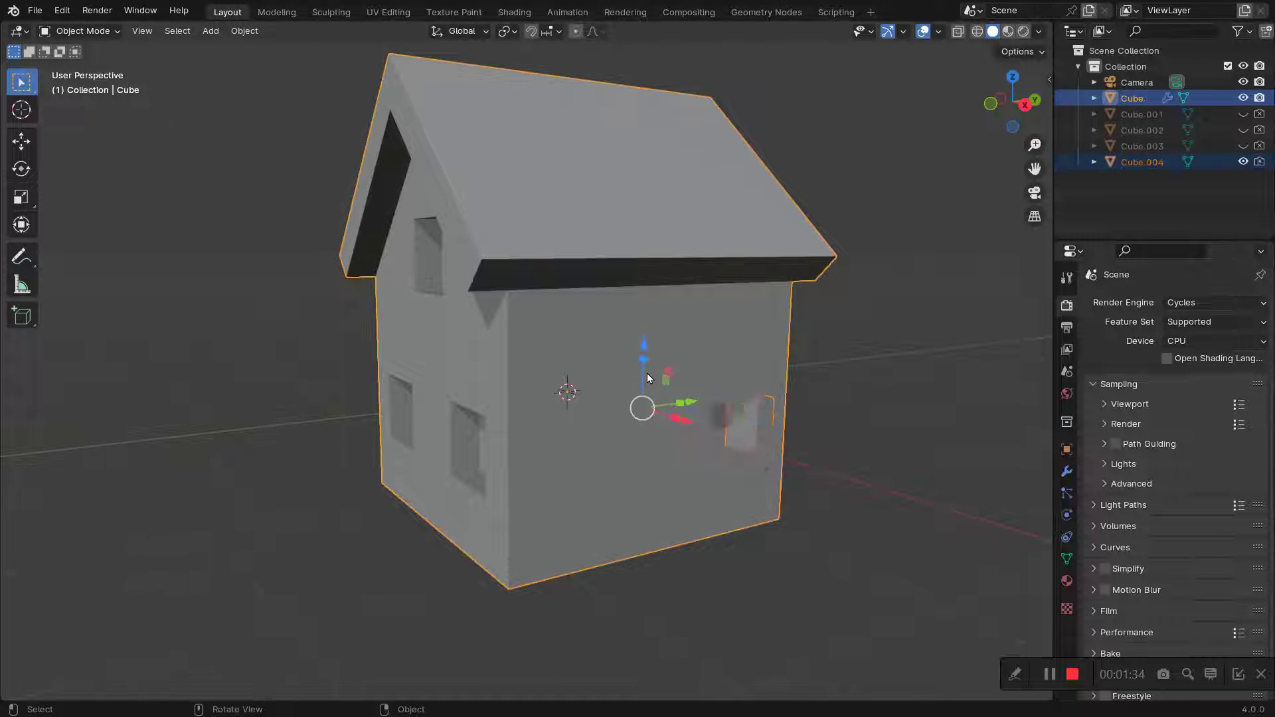
{"action": "left_click", "coordinate": [726, 452]}
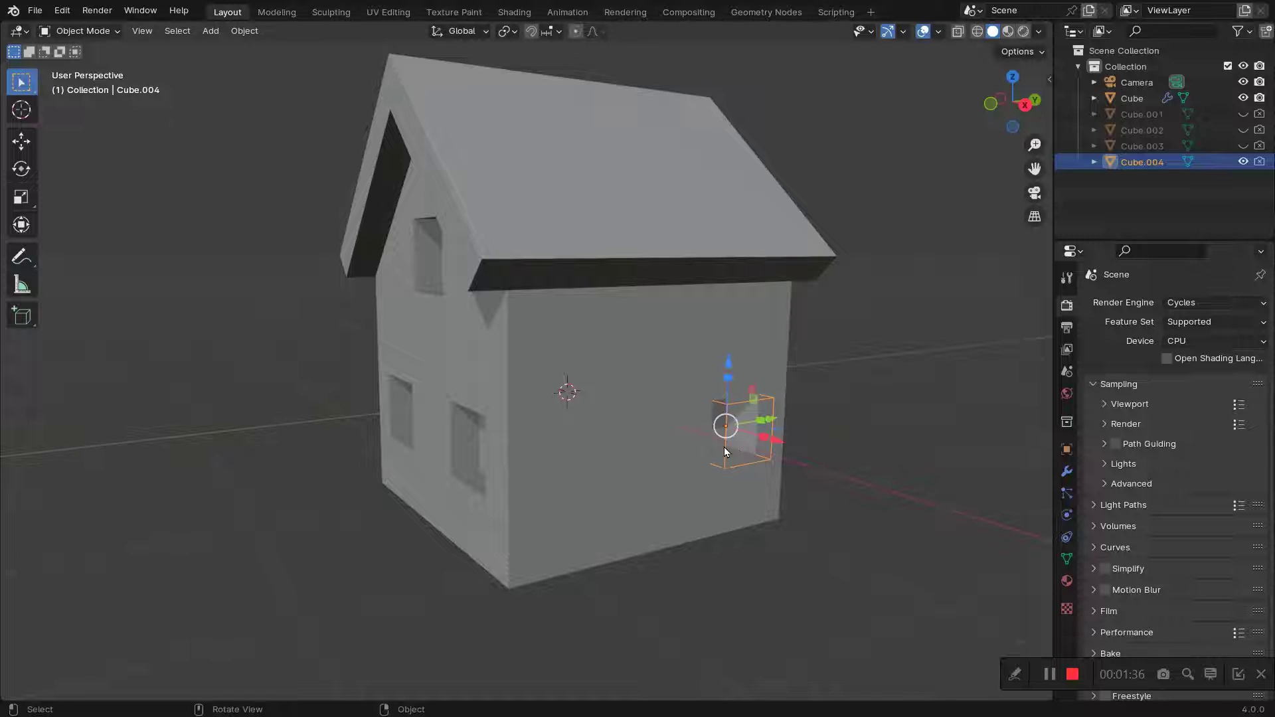
{"action": "key", "text": "h"}
{"action": "middle_click_drag", "start_coordinate": [641, 422], "coordinate": [651, 424]}
{"action": "key", "text": "shift+a"}
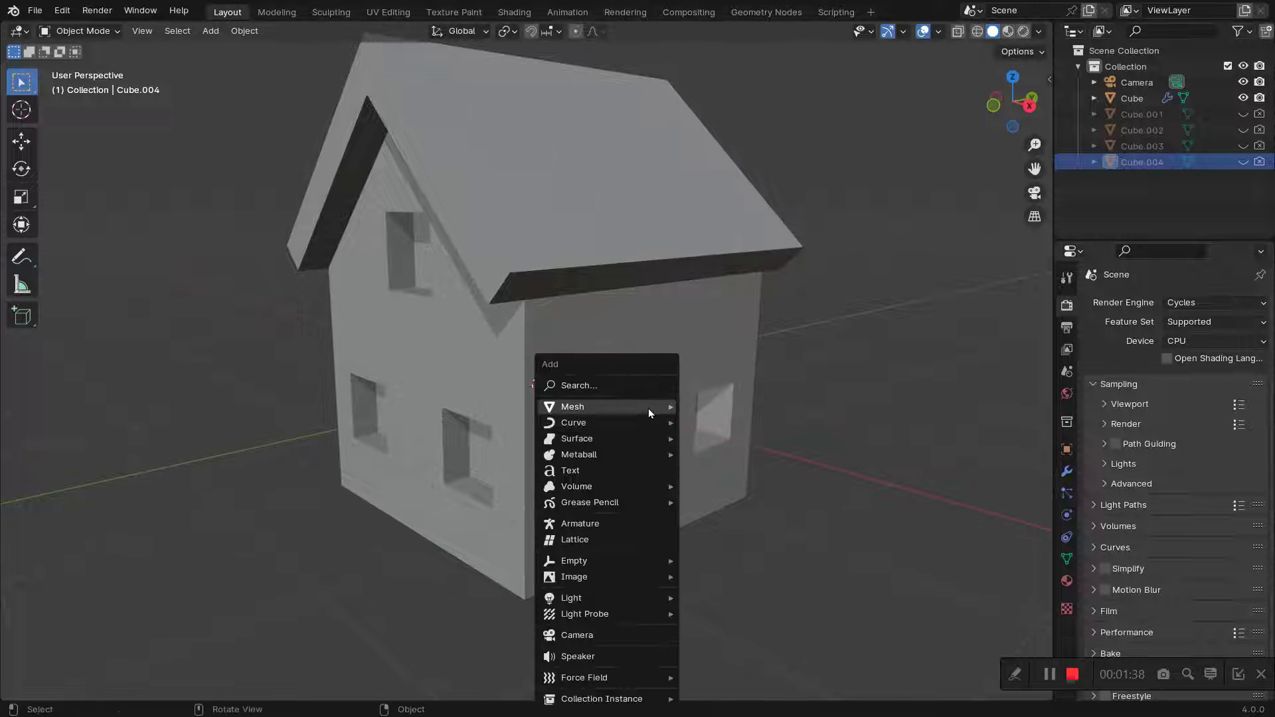
Step: Add a cube and scale it into a tall, narrow door-shaped block
{"action": "left_click", "coordinate": [711, 421]}
{"action": "key", "text": "s"}
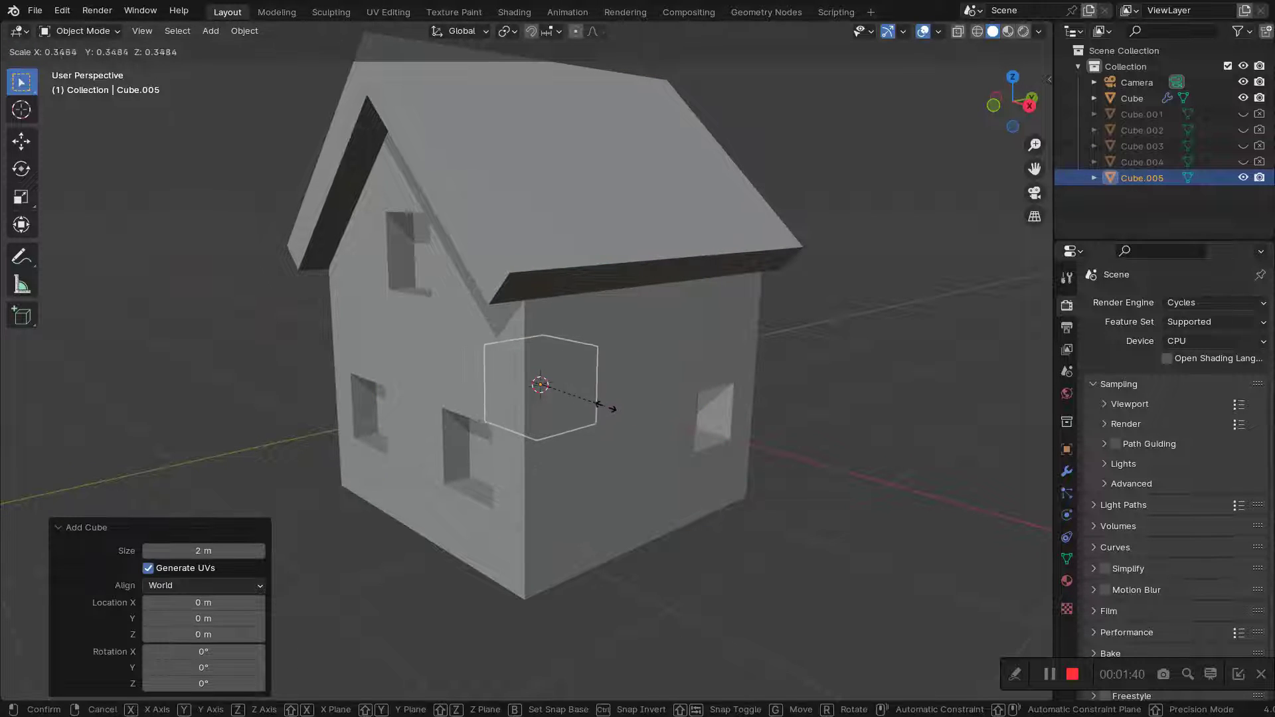
{"action": "left_click", "coordinate": [598, 405]}
{"action": "key", "text": "s"}
{"action": "key", "text": "z"}
{"action": "left_click", "coordinate": [621, 423]}
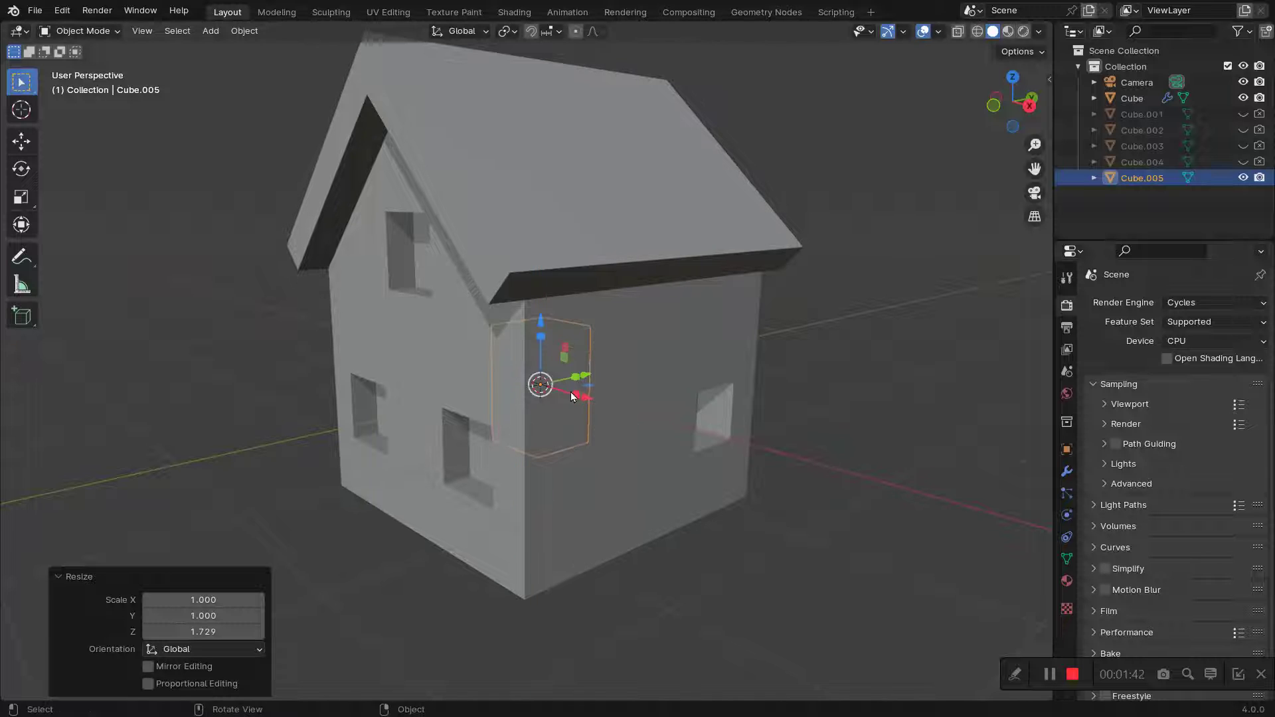
{"action": "key", "text": "s"}
{"action": "key", "text": "x"}
{"action": "left_click", "coordinate": [576, 404]}
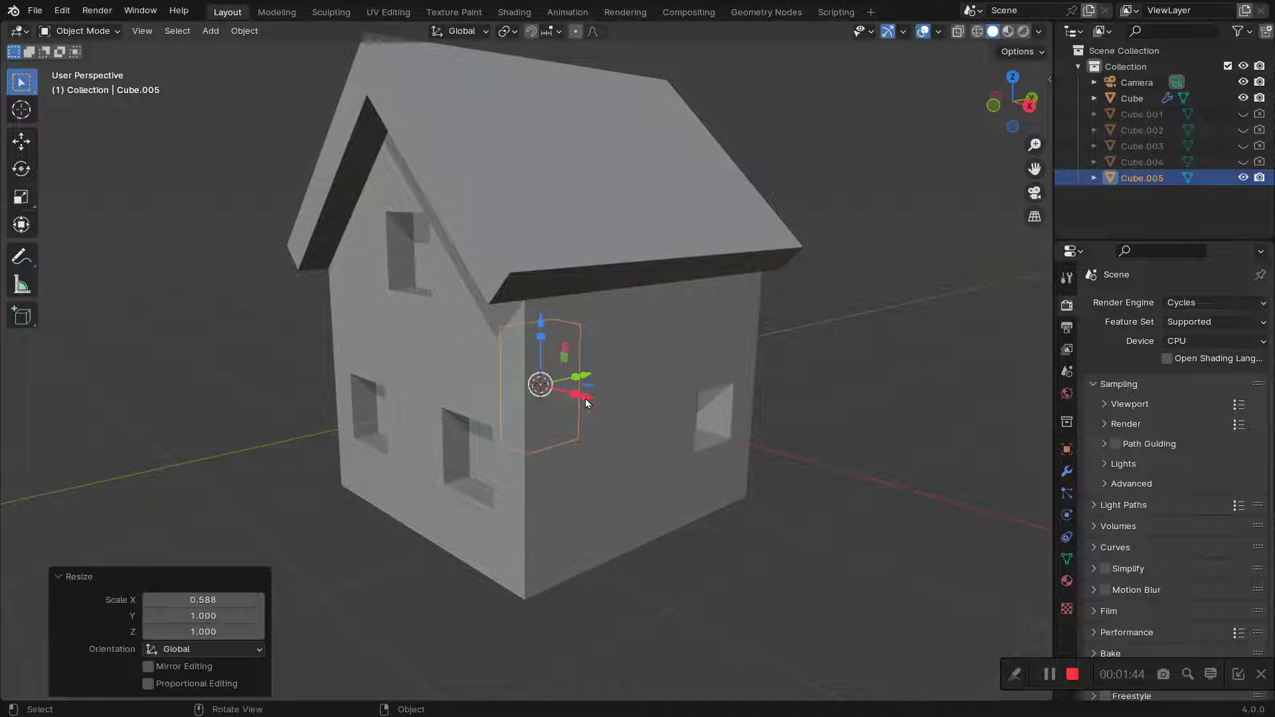
Step: Push the door cutter into the wall and lower it to ground level
{"action": "key", "text": "g"}
{"action": "key", "text": "x"}
{"action": "left_click", "coordinate": [691, 478]}
{"action": "key", "text": "KP_3"}
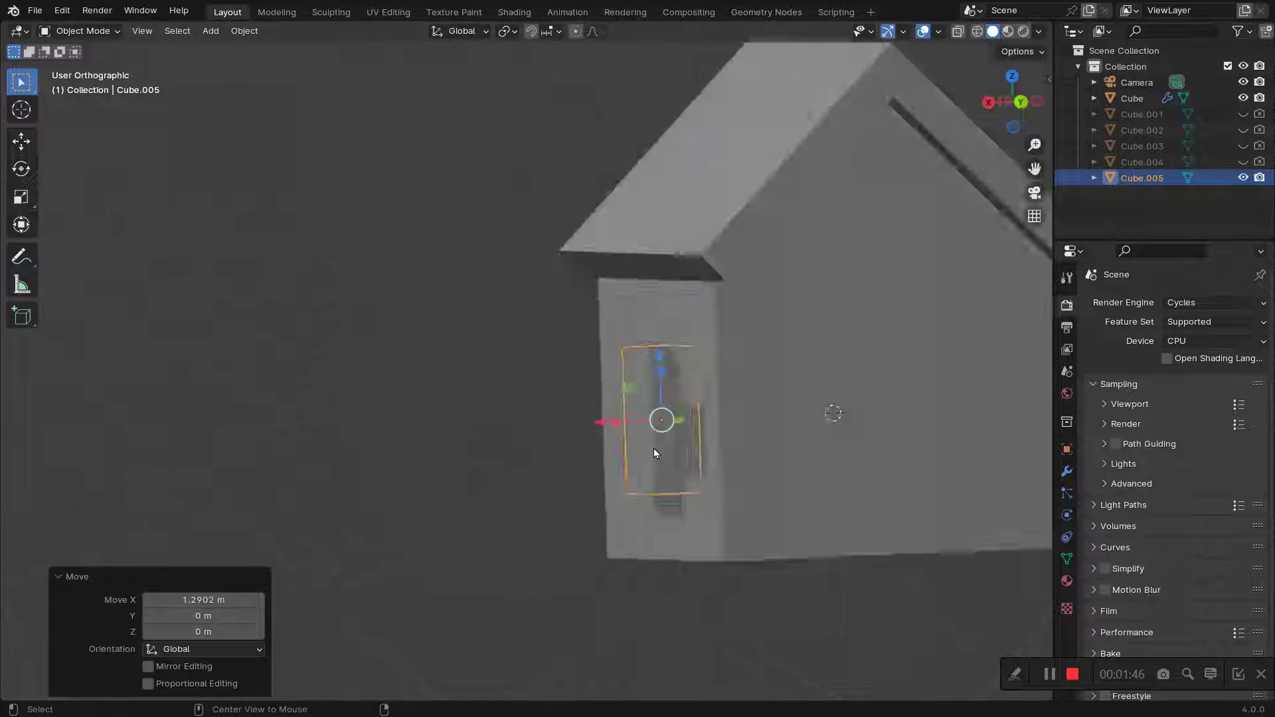
{"action": "middle_click_drag", "start_coordinate": [692, 447], "coordinate": [656, 381], "text": "shift"}
{"action": "key", "text": "g"}
{"action": "key", "text": "z"}
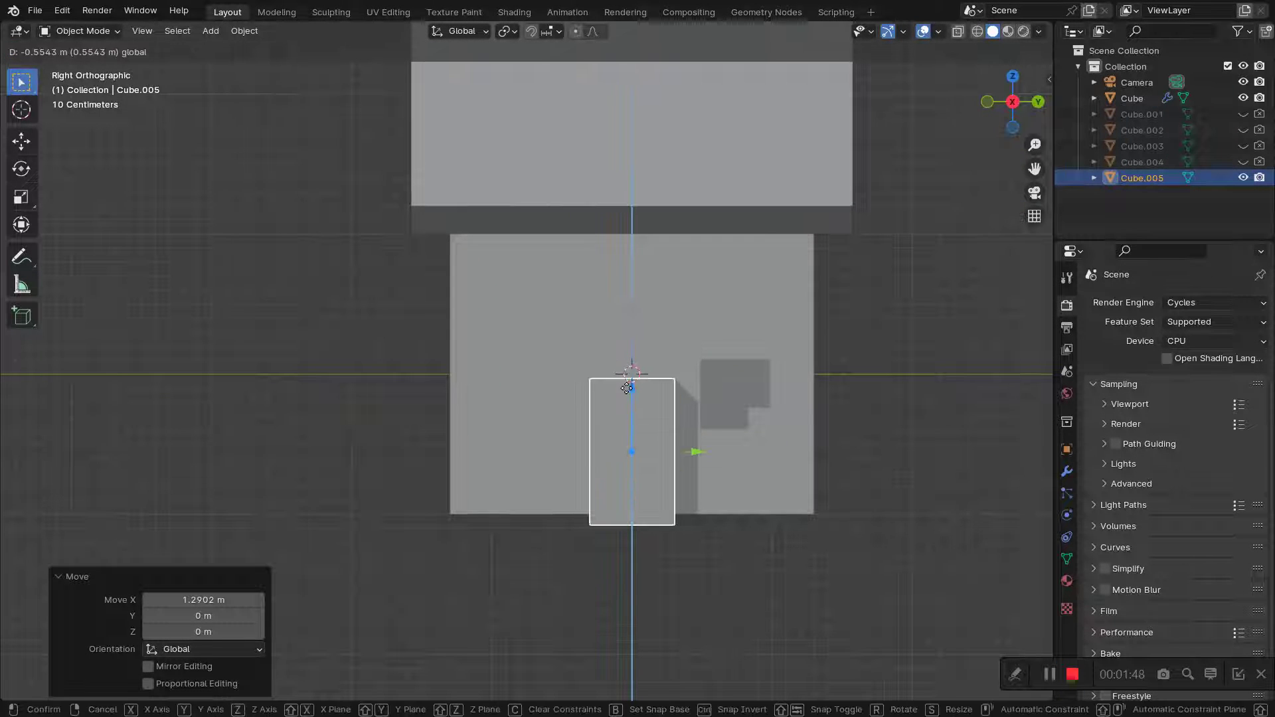
{"action": "left_click", "coordinate": [684, 451]}
Step: Shift the door cutter along the wall and scale its height by 1.1
{"action": "key", "text": "g"}
{"action": "key", "text": "y"}
{"action": "left_click", "coordinate": [587, 394]}
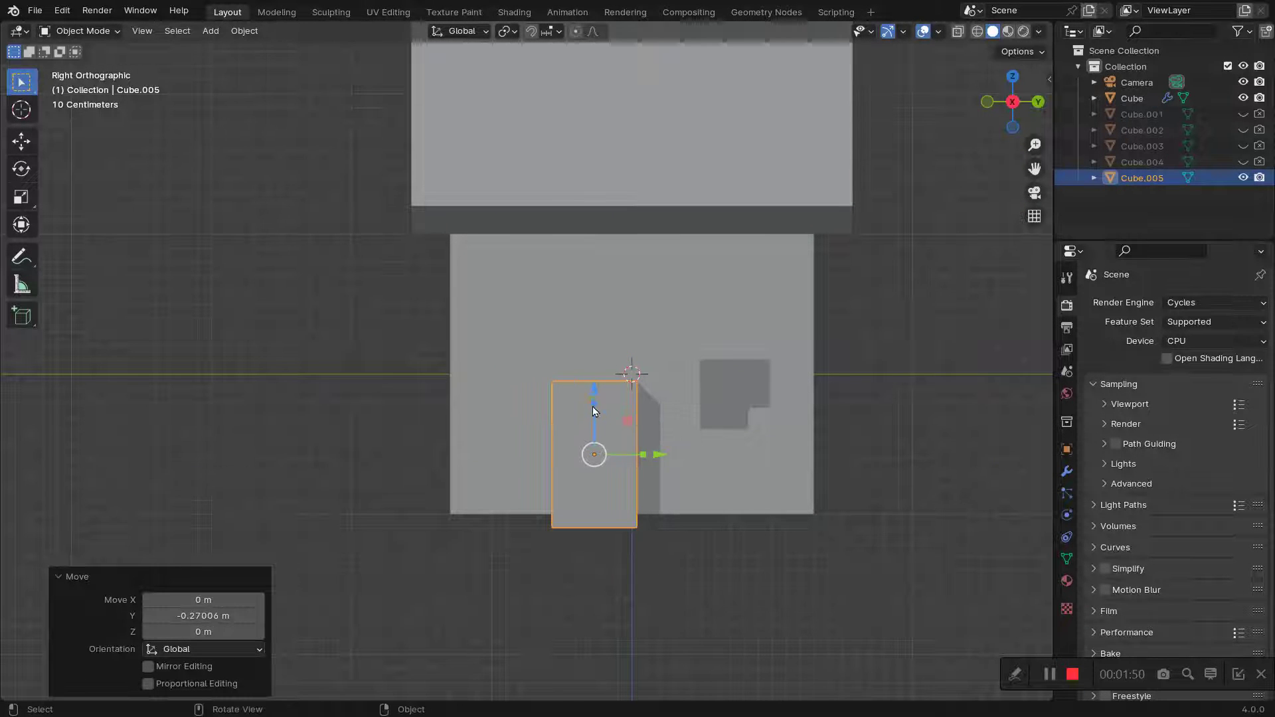
{"action": "type", "text": "sz1.1"}
{"action": "key", "text": "Return"}
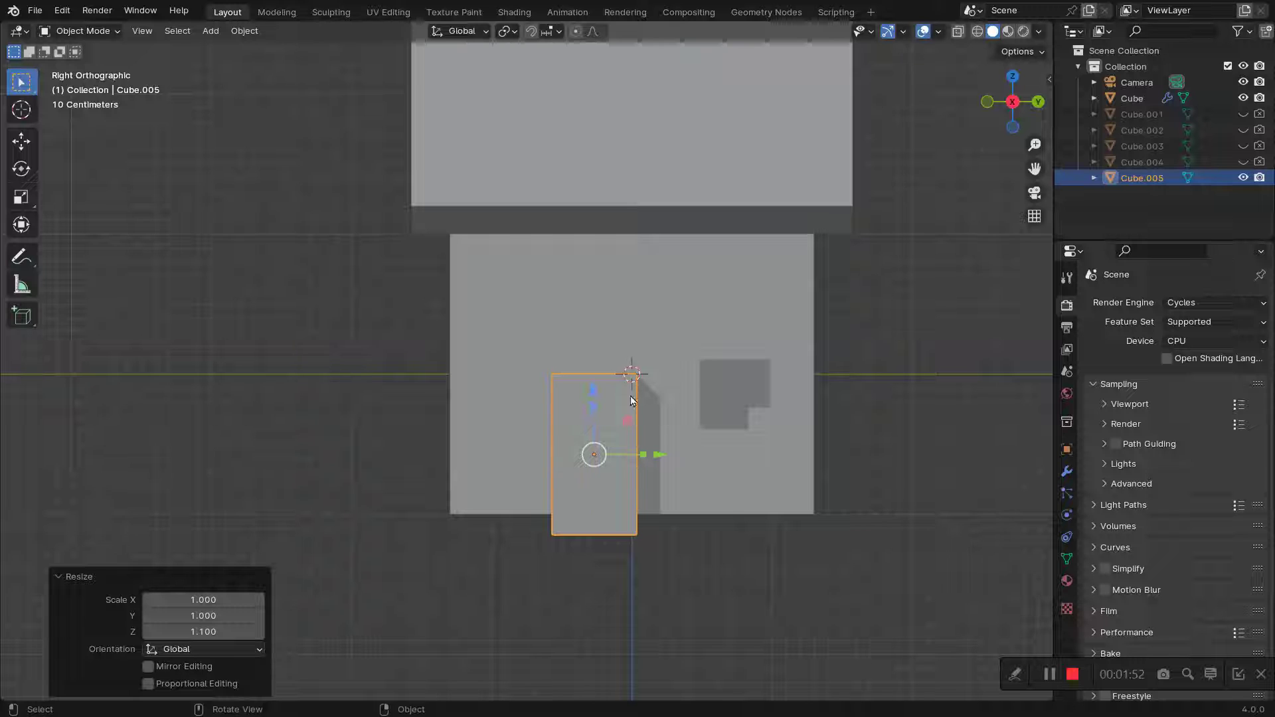
{"action": "left_click_drag", "start_coordinate": [594, 390], "coordinate": [594, 376]}
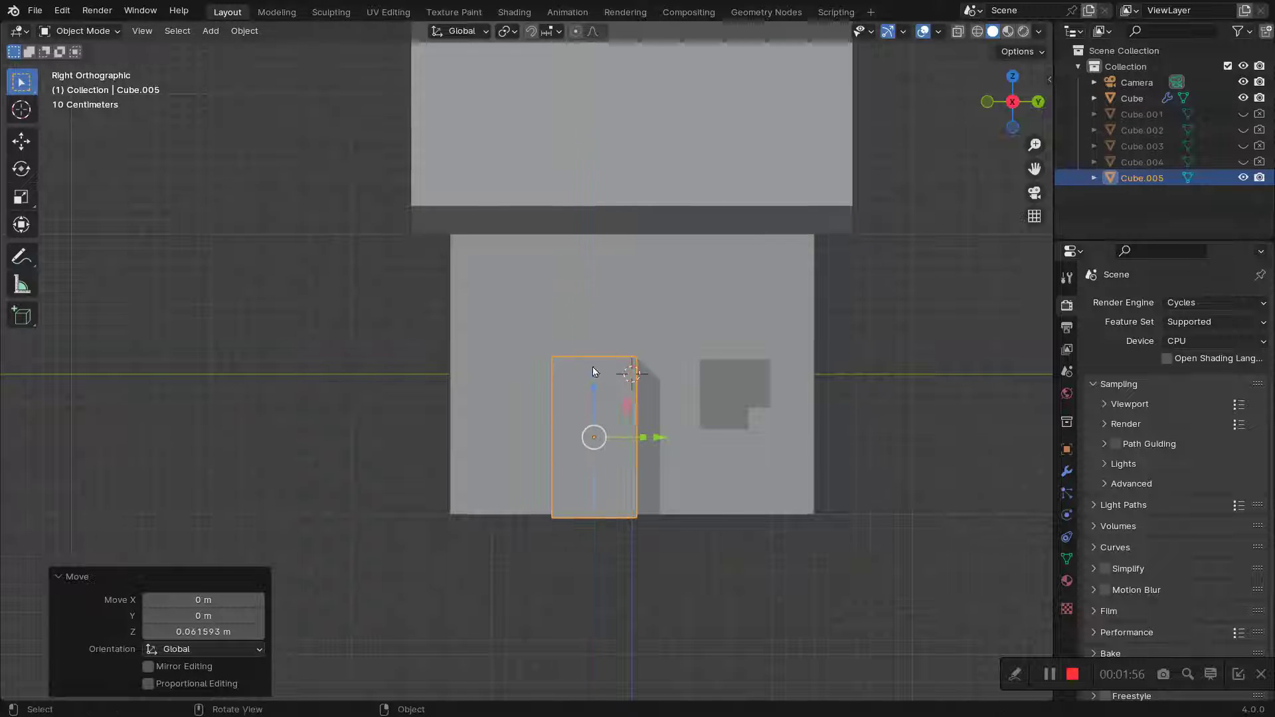
{"action": "left_click_drag", "start_coordinate": [660, 440], "coordinate": [632, 445]}
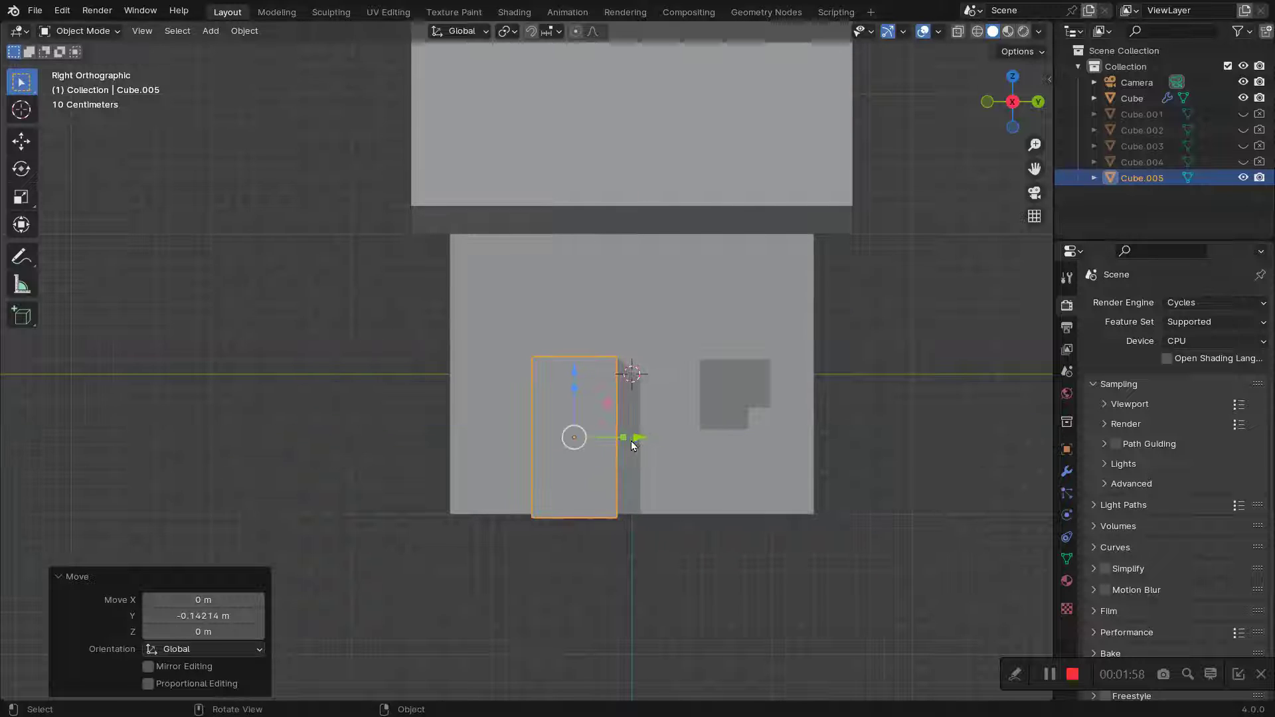
{"action": "middle_click_drag", "start_coordinate": [577, 412], "coordinate": [655, 428]}
Step: Boolean-subtract the door cutter from the house, hide it, and reselect the house
{"action": "left_click", "coordinate": [515, 411], "text": "shift"}
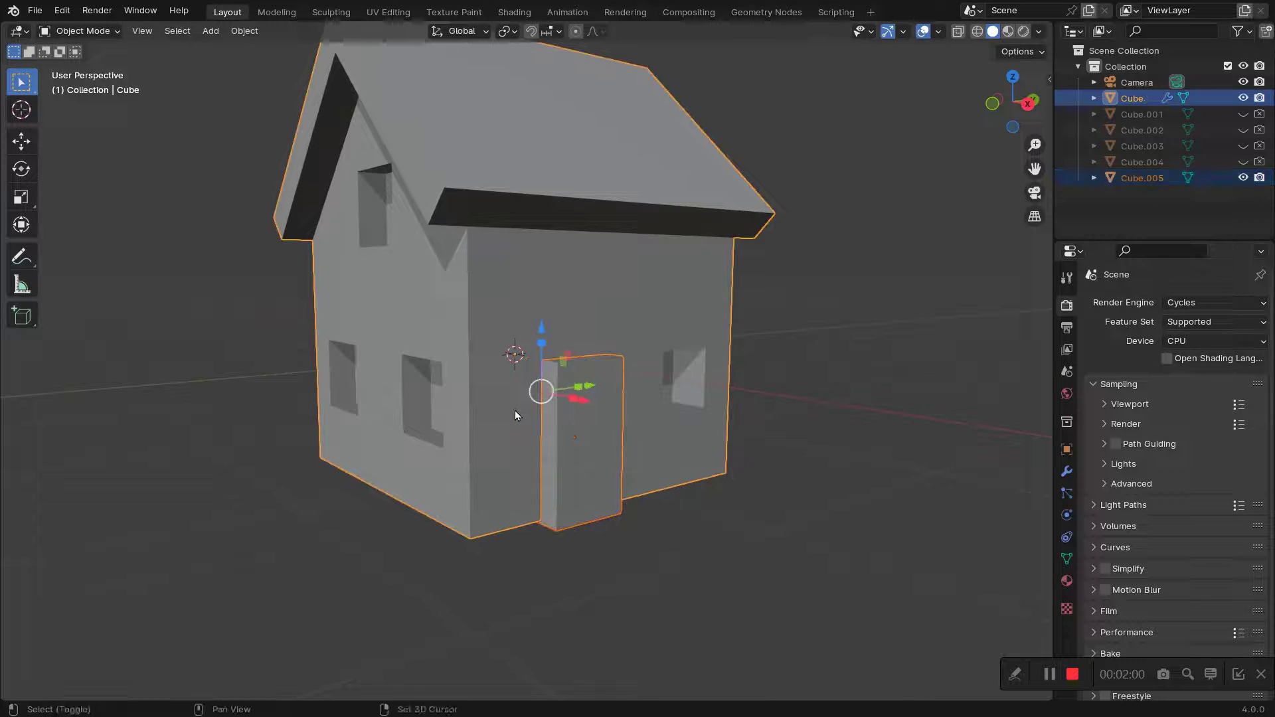
{"action": "key", "text": "ctrl+minus"}
{"action": "left_click", "coordinate": [556, 526]}
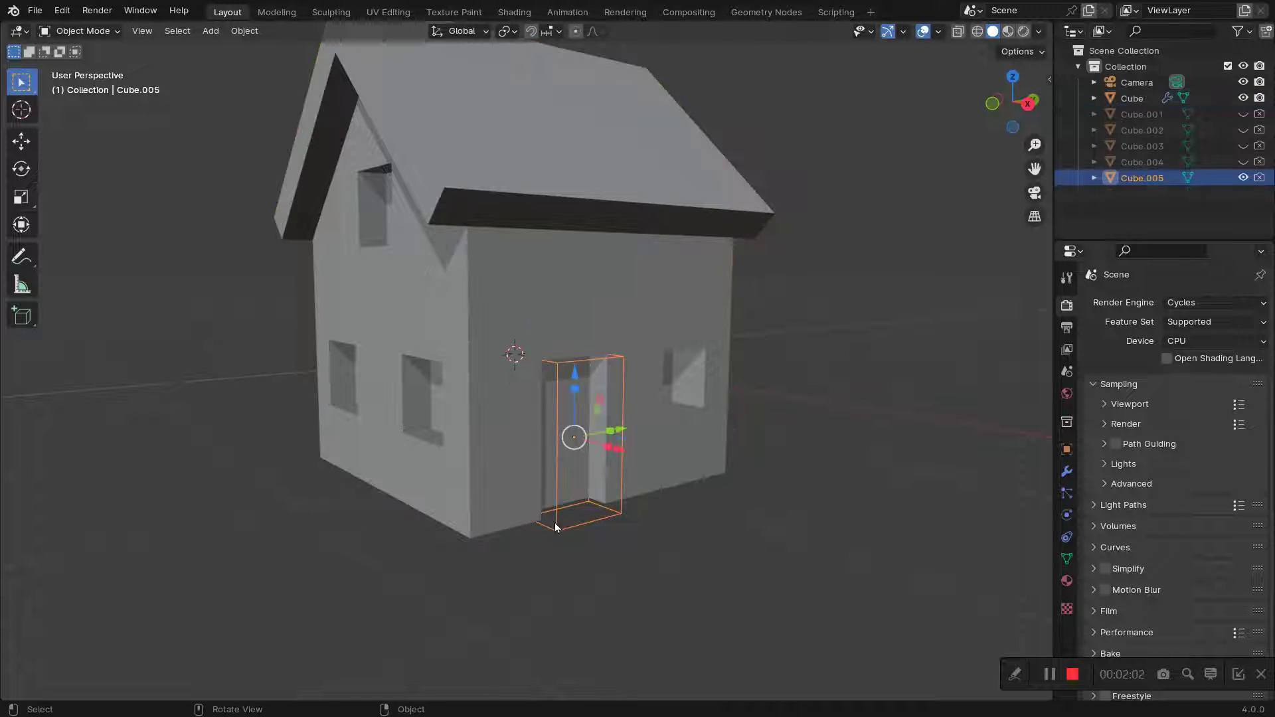
{"action": "key", "text": "h"}
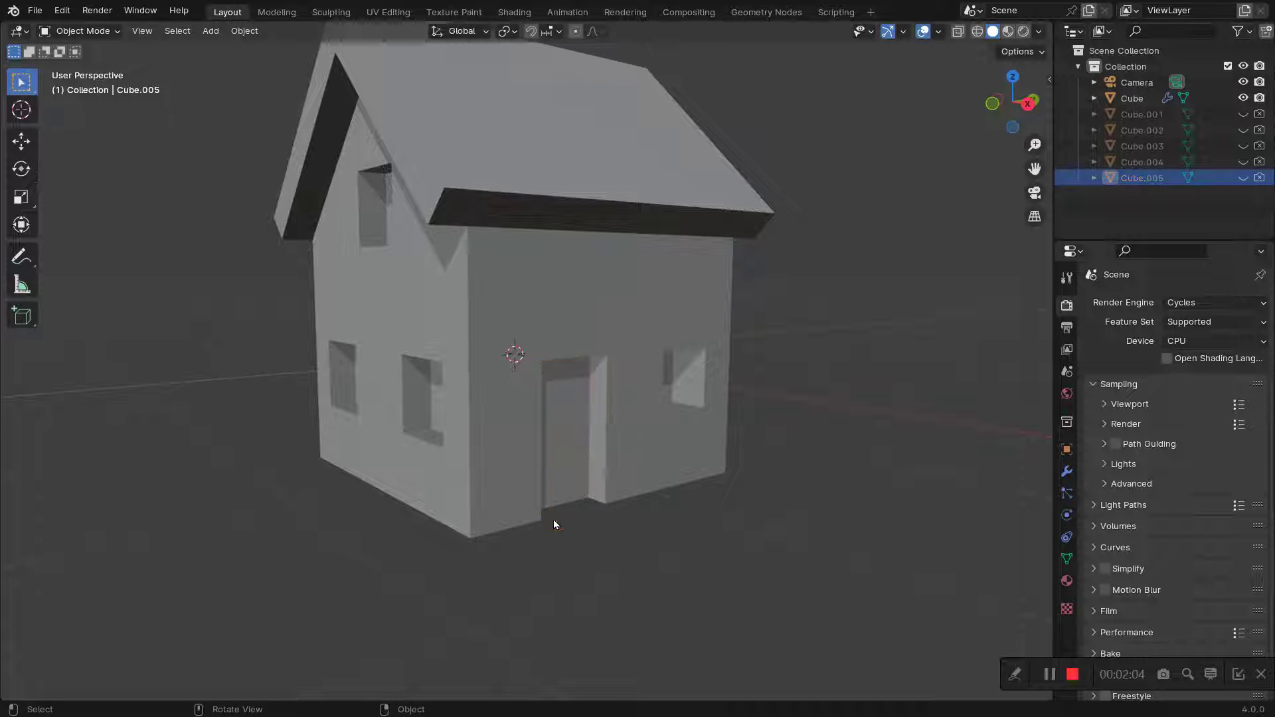
{"action": "mouse_move", "coordinate": [500, 437]}
{"action": "middle_mouse_down"}
{"action": "mouse_move", "coordinate": [445, 428]}
{"action": "mouse_move", "coordinate": [502, 421]}
{"action": "middle_mouse_up"}
{"action": "left_click", "coordinate": [476, 449]}
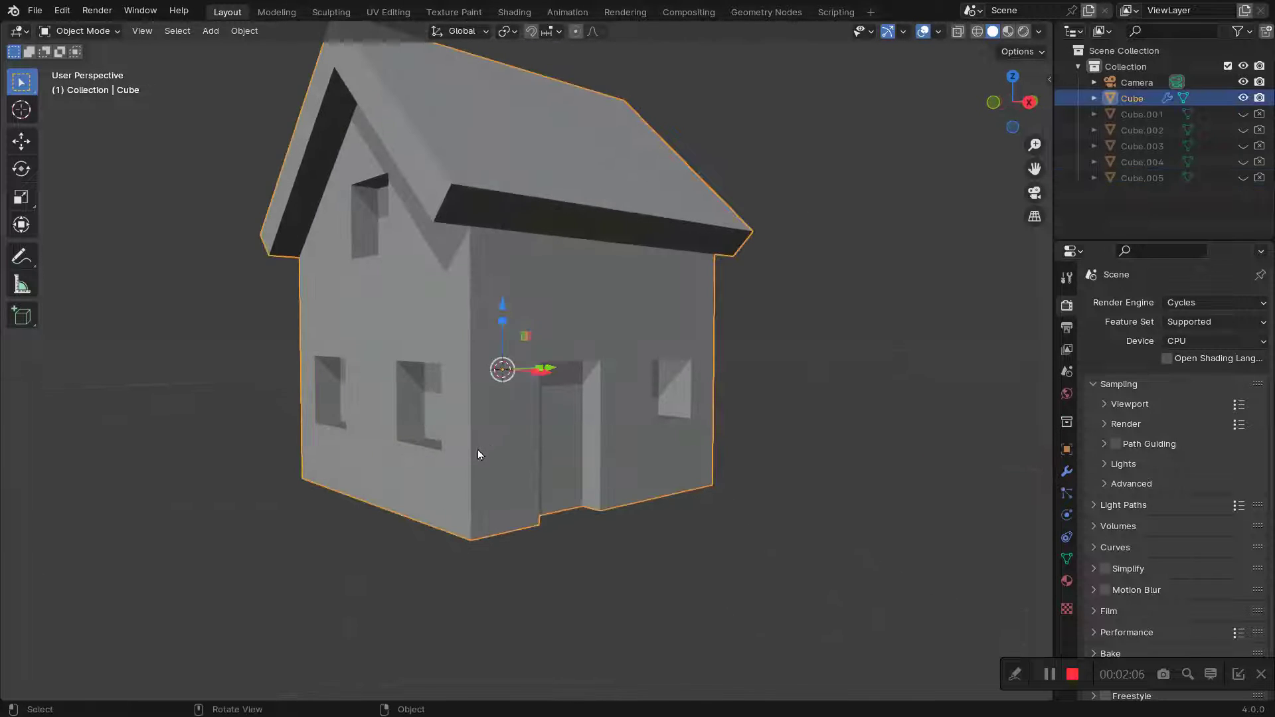
Step: Add a cube, flatten it into a thin slab, and lower it below the house
{"action": "key", "text": "shift+a"}
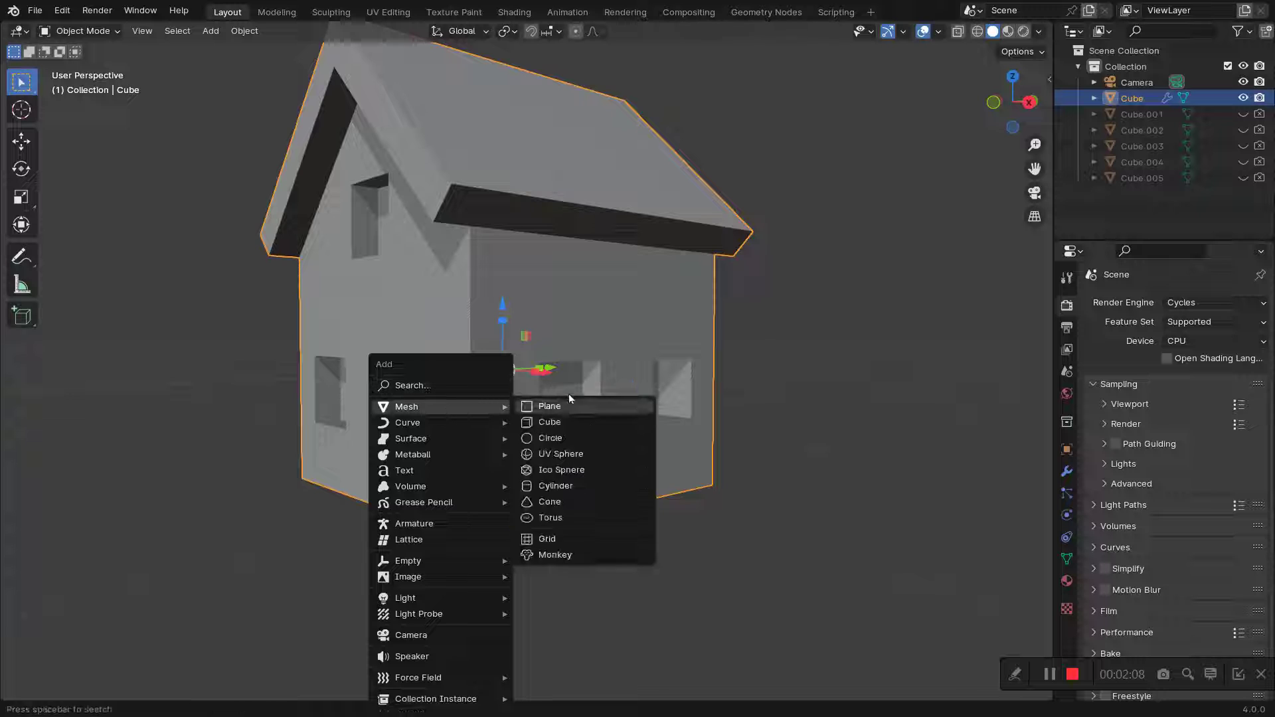
{"action": "left_click", "coordinate": [574, 427]}
{"action": "key", "text": "s"}
{"action": "key", "text": "x"}
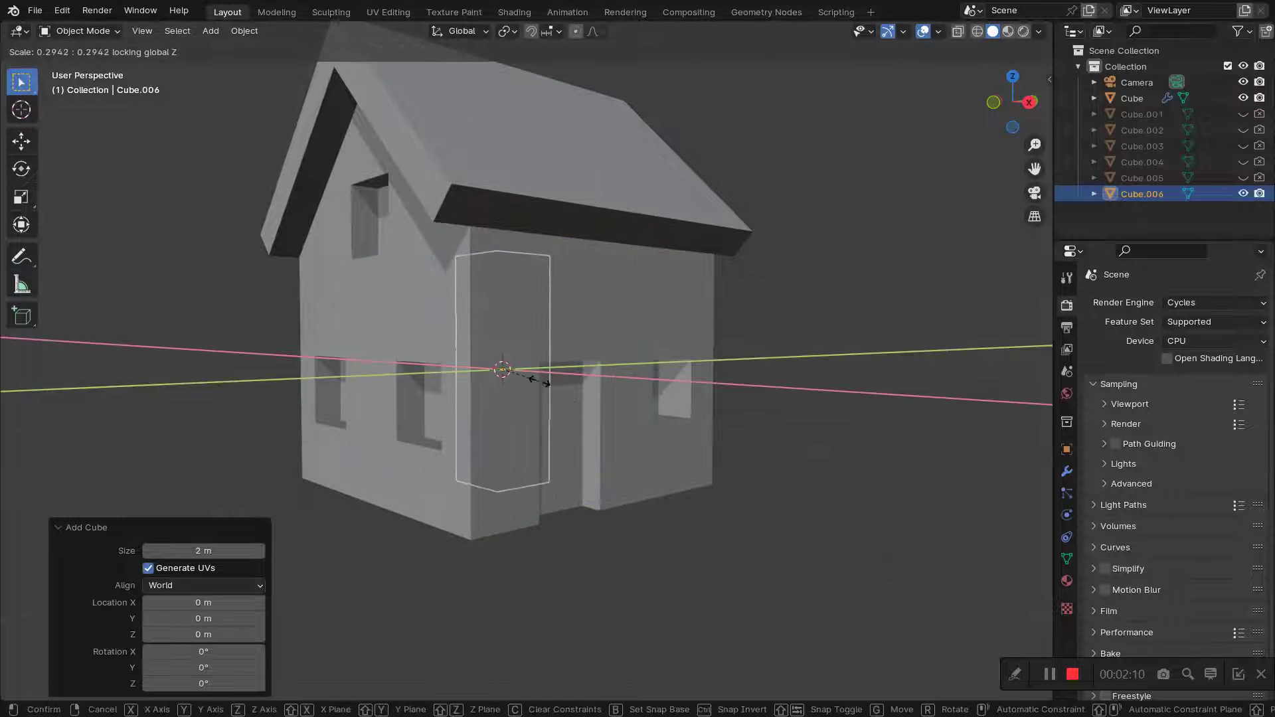
{"action": "key", "text": "Return"}
{"action": "key", "text": "s"}
{"action": "key", "text": "z"}
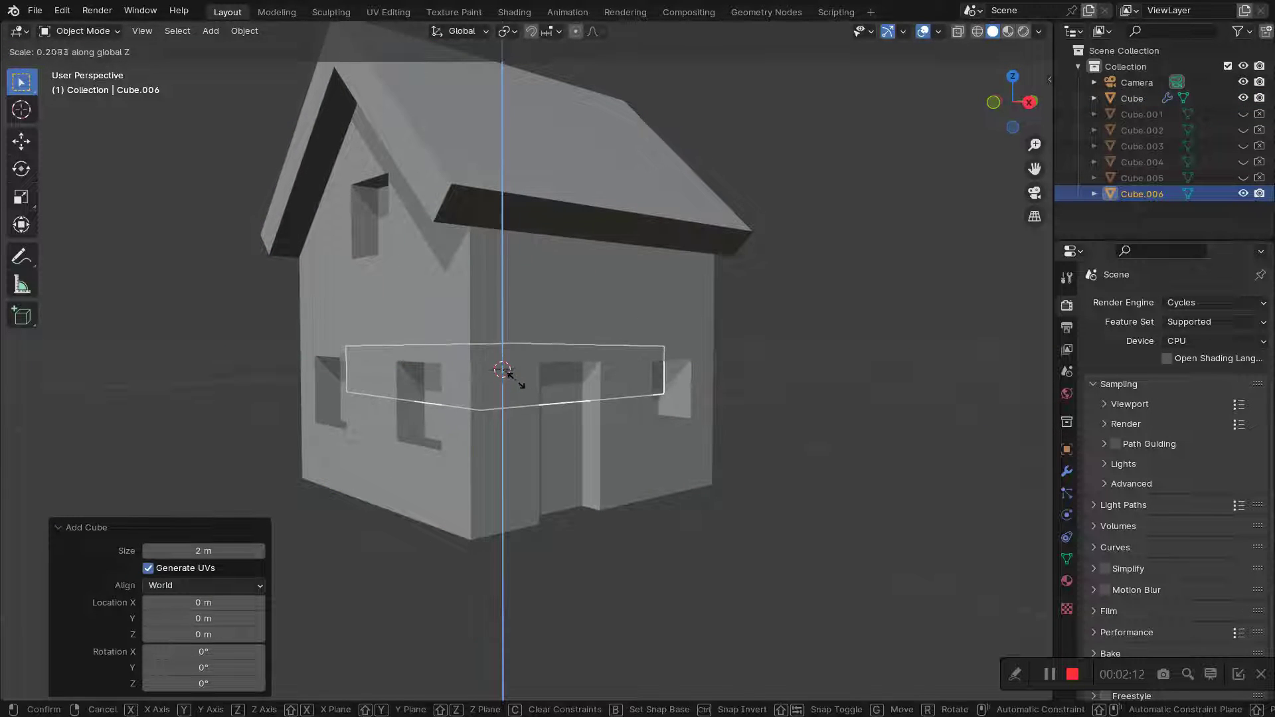
{"action": "left_click", "coordinate": [516, 381]}
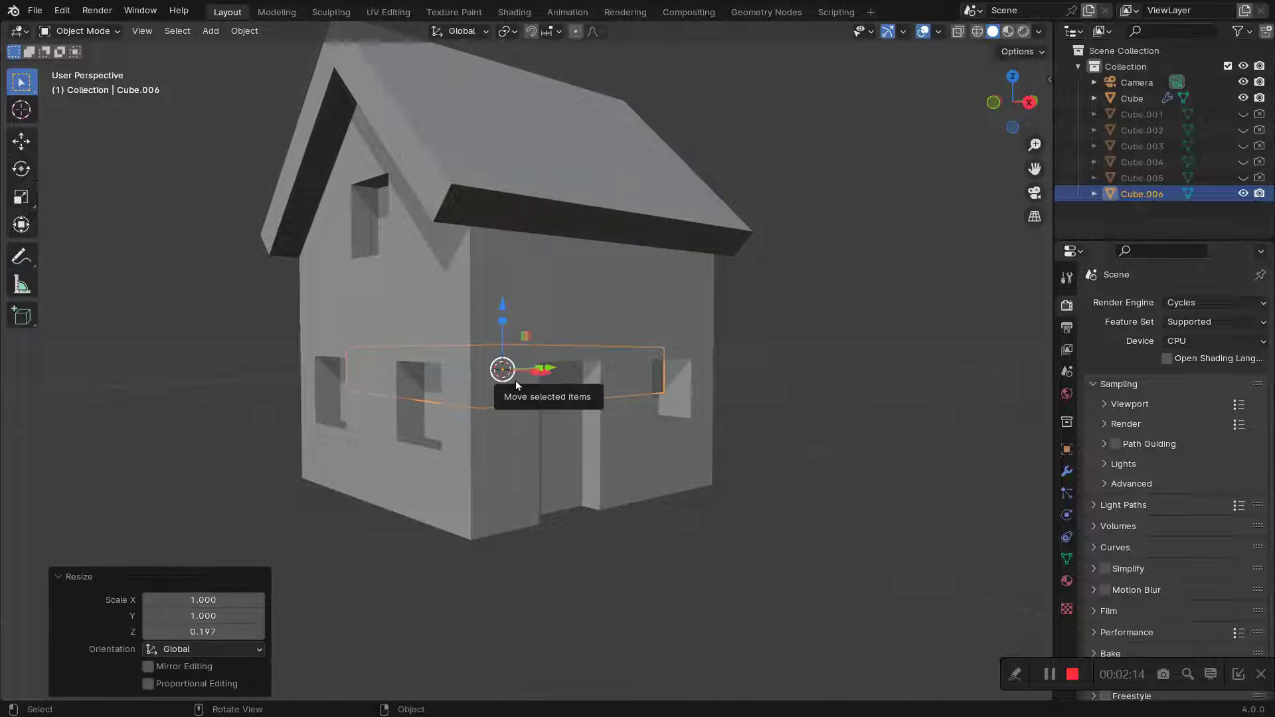
{"action": "left_click_drag", "start_coordinate": [506, 307], "coordinate": [501, 460]}
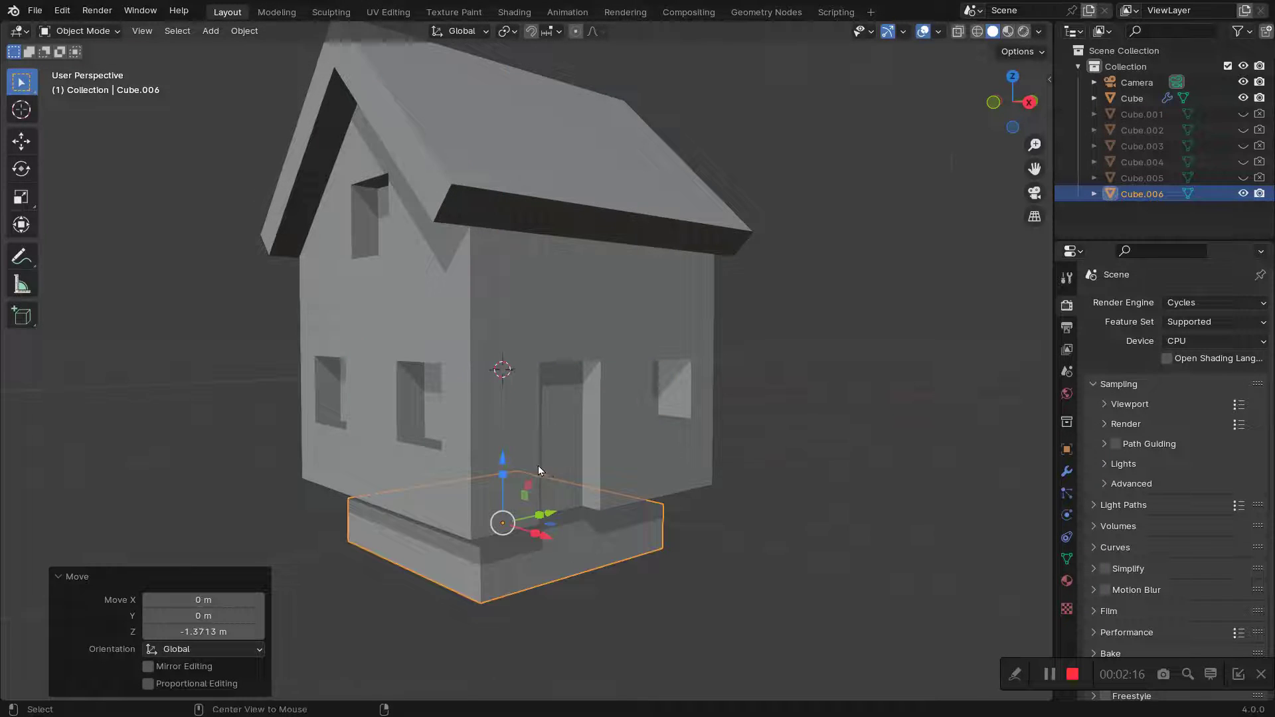
Step: Widen the slab from the back view and raise it to the house's bottom
{"action": "key", "text": "ctrl+KP_1"}
{"action": "middle_click_drag", "start_coordinate": [556, 465], "coordinate": [579, 396], "text": "shift"}
{"action": "key", "text": "s"}
{"action": "key", "text": "shift+z"}
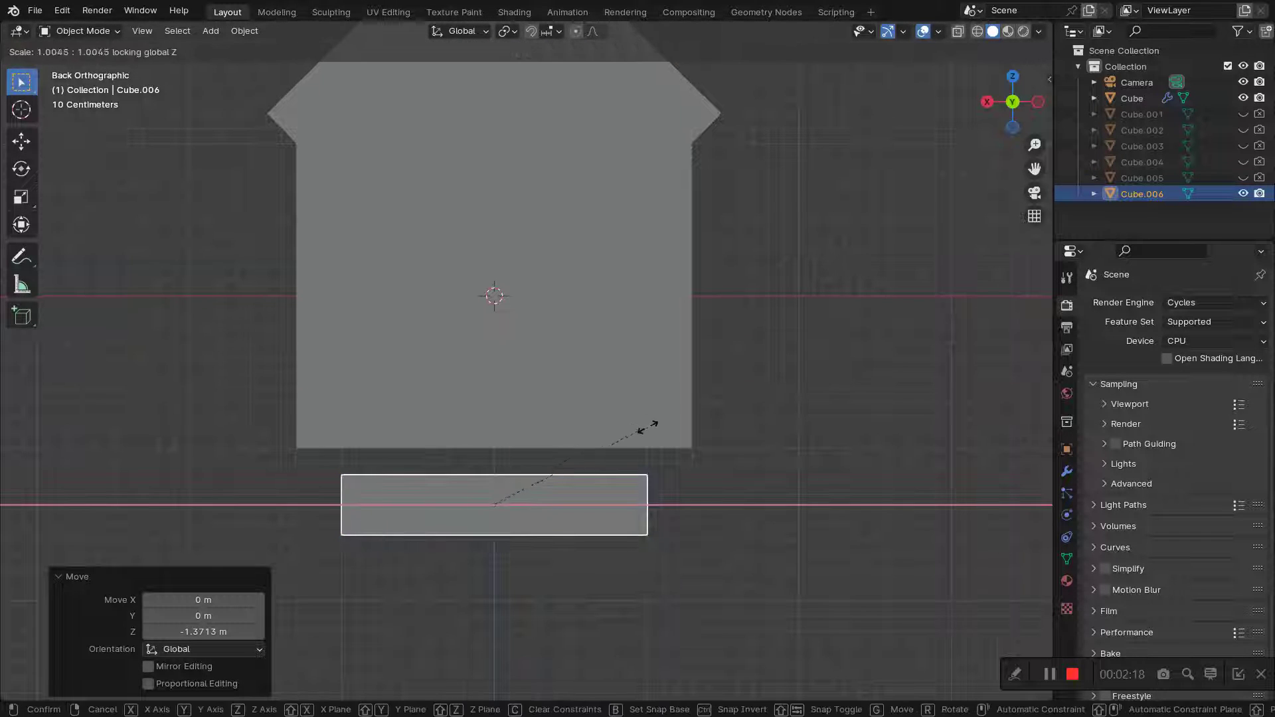
{"action": "left_click", "coordinate": [772, 445]}
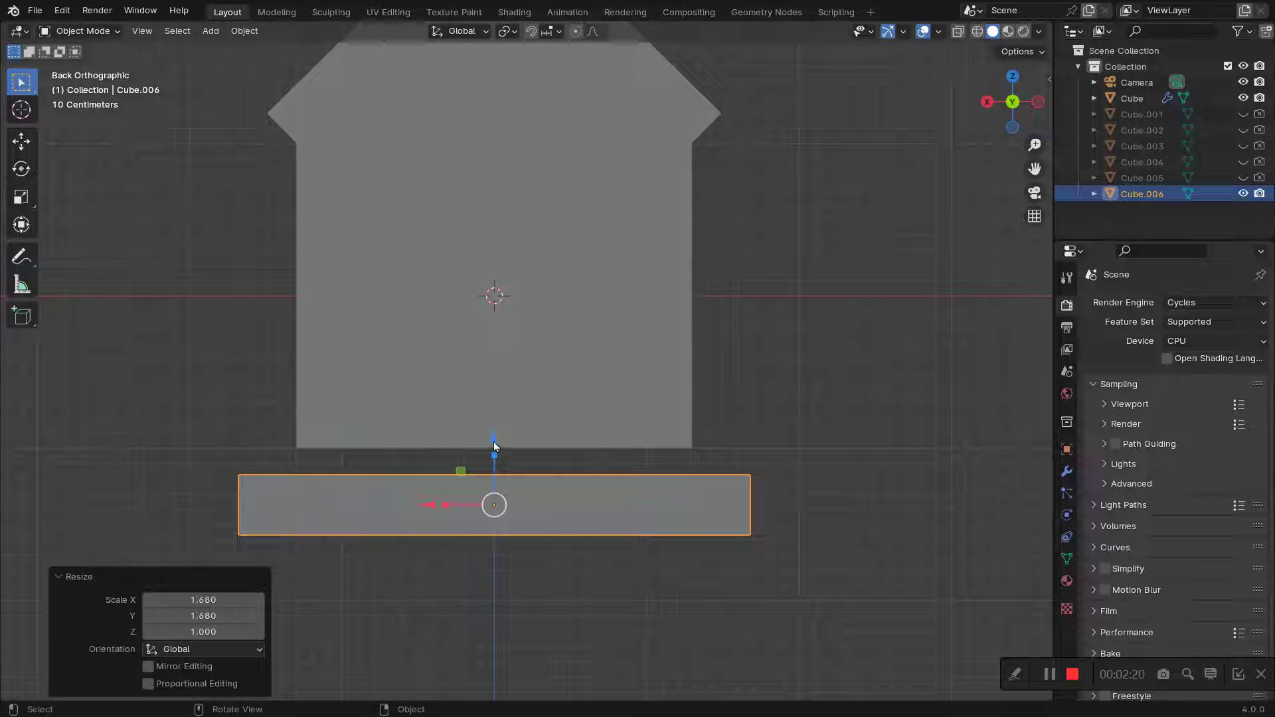
{"action": "left_click_drag", "start_coordinate": [495, 447], "coordinate": [494, 418]}
{"action": "mouse_move", "coordinate": [477, 437]}
{"action": "middle_mouse_down"}
{"action": "mouse_move", "coordinate": [605, 463]}
{"action": "mouse_move", "coordinate": [763, 452]}
{"action": "middle_mouse_up"}
{"action": "scroll", "coordinate": [592, 460], "scroll_direction": "down", "scroll_amount": 5}
Step: Apply the slab's scale with Ctrl+A
{"action": "key", "text": "ctrl+a"}
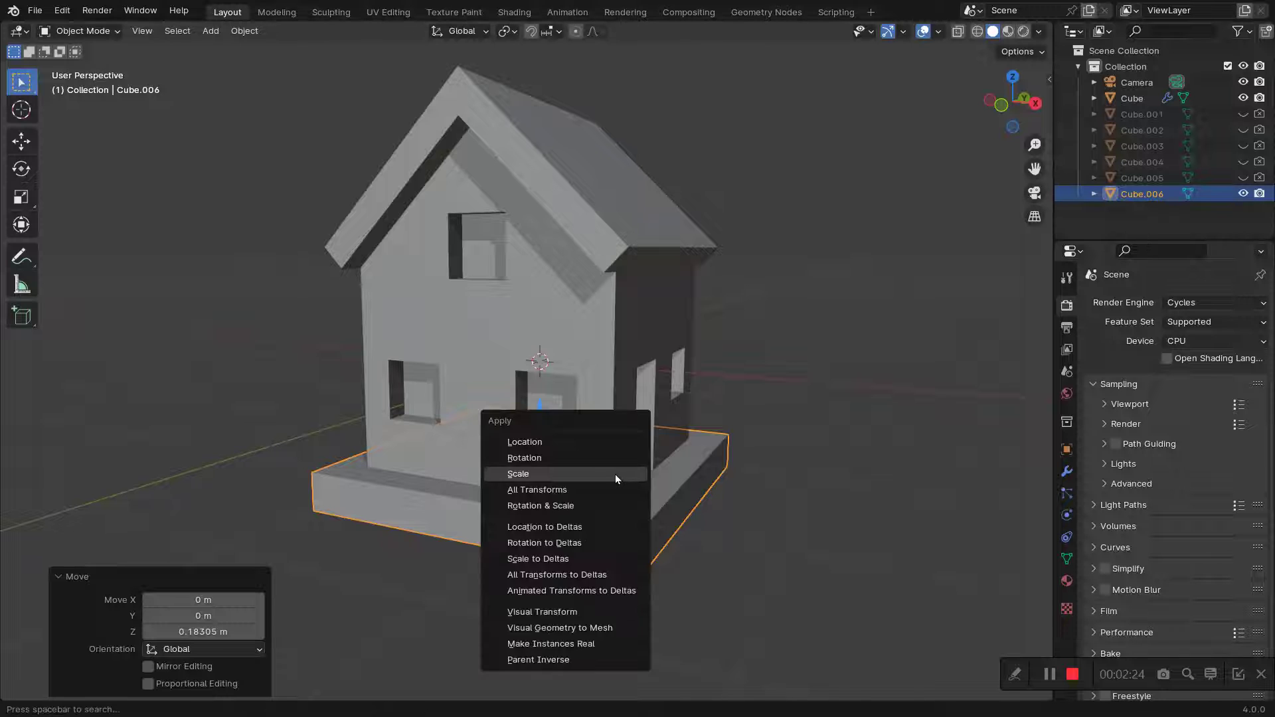
{"action": "left_click", "coordinate": [615, 474]}
{"action": "mouse_move", "coordinate": [668, 478]}
{"action": "middle_mouse_down"}
{"action": "mouse_move", "coordinate": [649, 475]}
{"action": "mouse_move", "coordinate": [667, 486]}
{"action": "mouse_move", "coordinate": [629, 425]}
{"action": "mouse_move", "coordinate": [599, 408]}
{"action": "middle_mouse_up"}
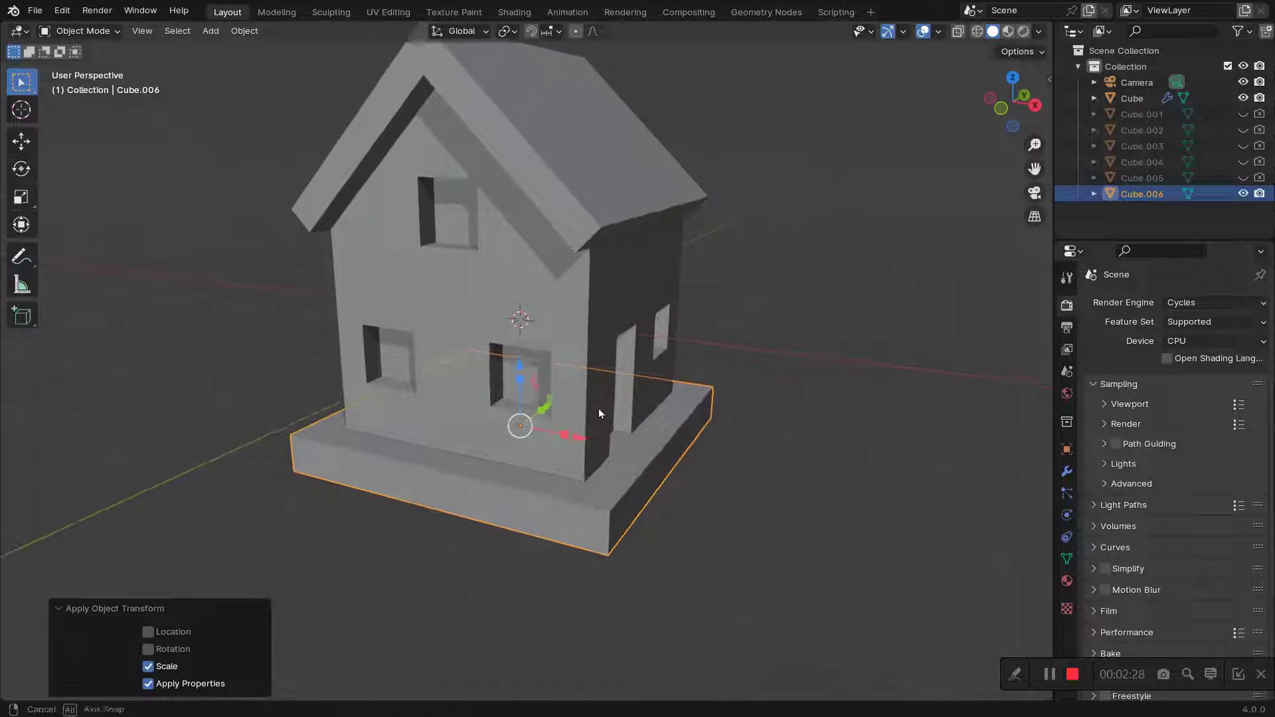
{"action": "key", "text": "ctrl+a"}
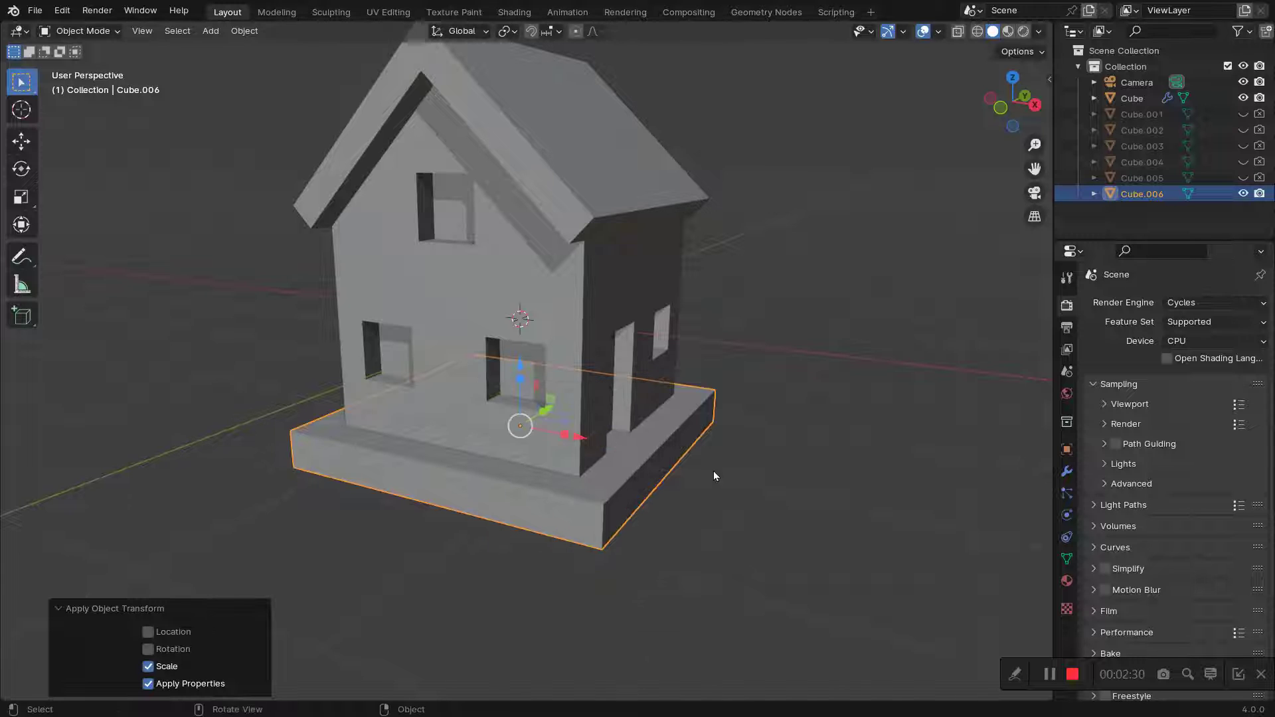
Step: Give the base slab a Bevel modifier with 3 segments and 0.028 m amount
{"action": "left_click", "coordinate": [1067, 469]}
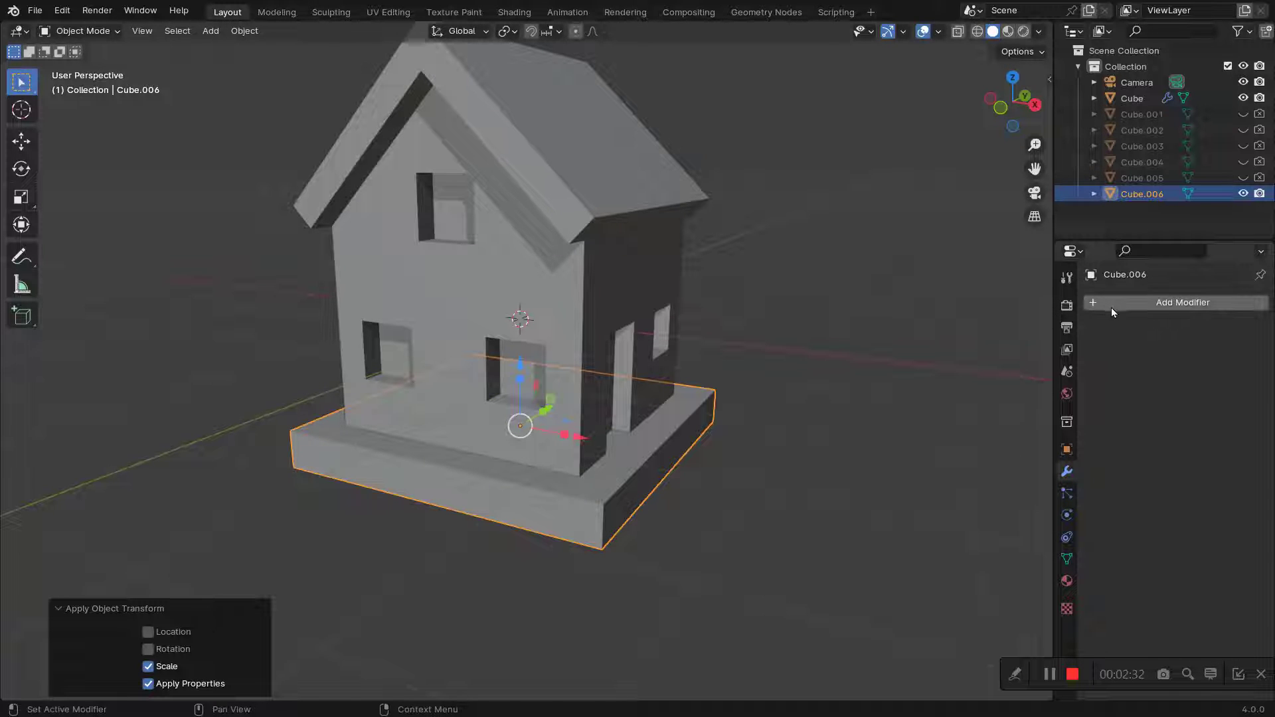
{"action": "left_click", "coordinate": [1111, 308]}
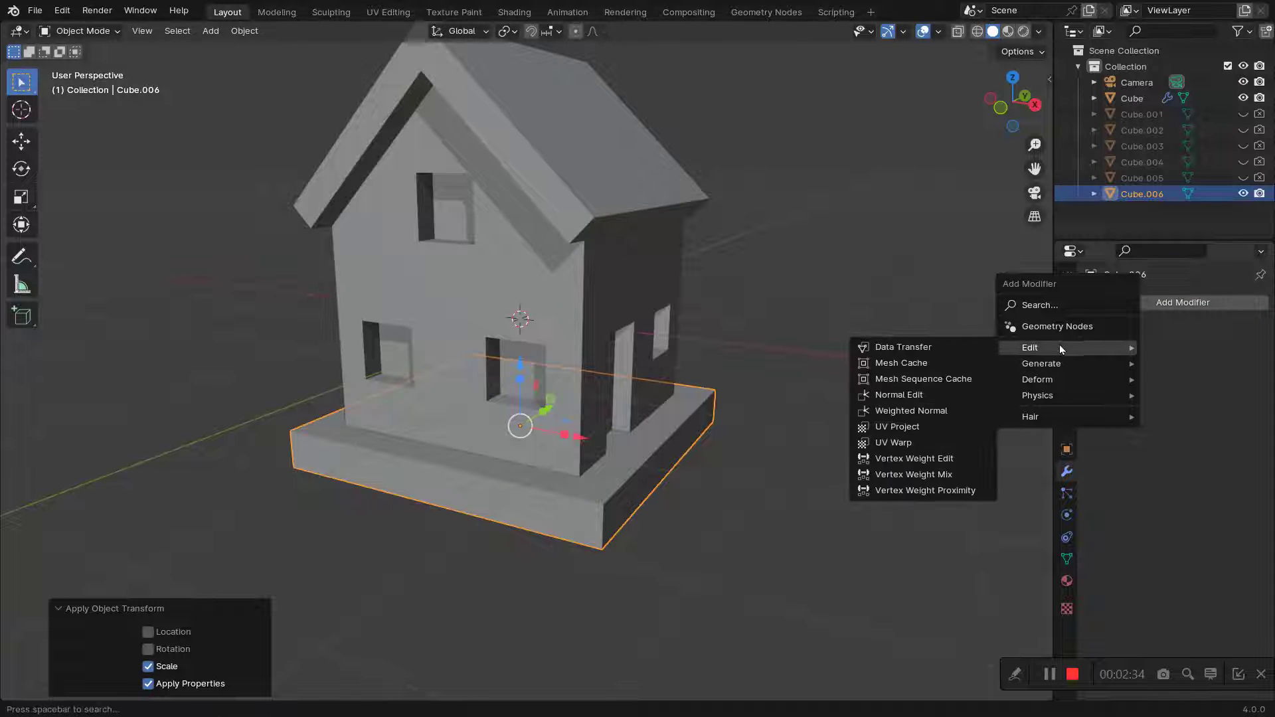
{"action": "mouse_move", "coordinate": [1042, 364]}
{"action": "left_click", "coordinate": [942, 378]}
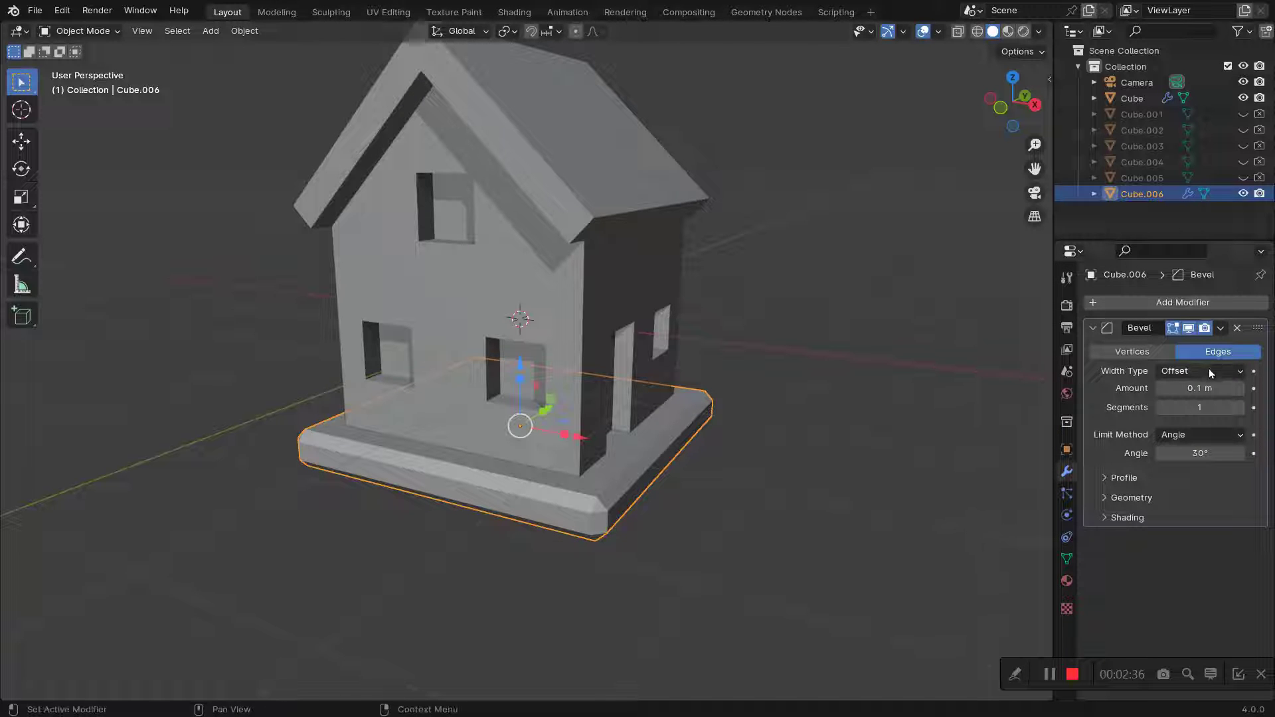
{"action": "mouse_move", "coordinate": [1234, 407]}
{"action": "left_mouse_down"}
{"action": "mouse_move", "coordinate": [1246, 408]}
{"action": "mouse_move", "coordinate": [1169, 388]}
{"action": "left_mouse_up"}
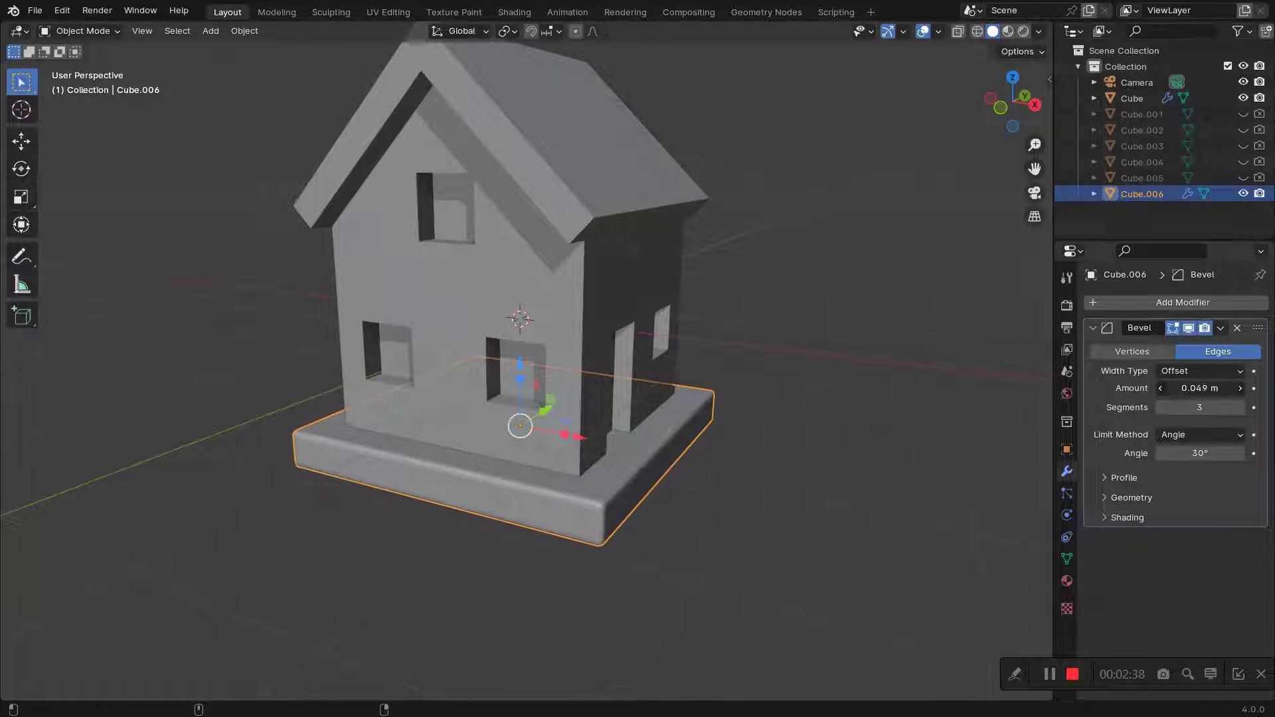
Step: Shade the base slab smooth
{"action": "left_click", "coordinate": [629, 288]}
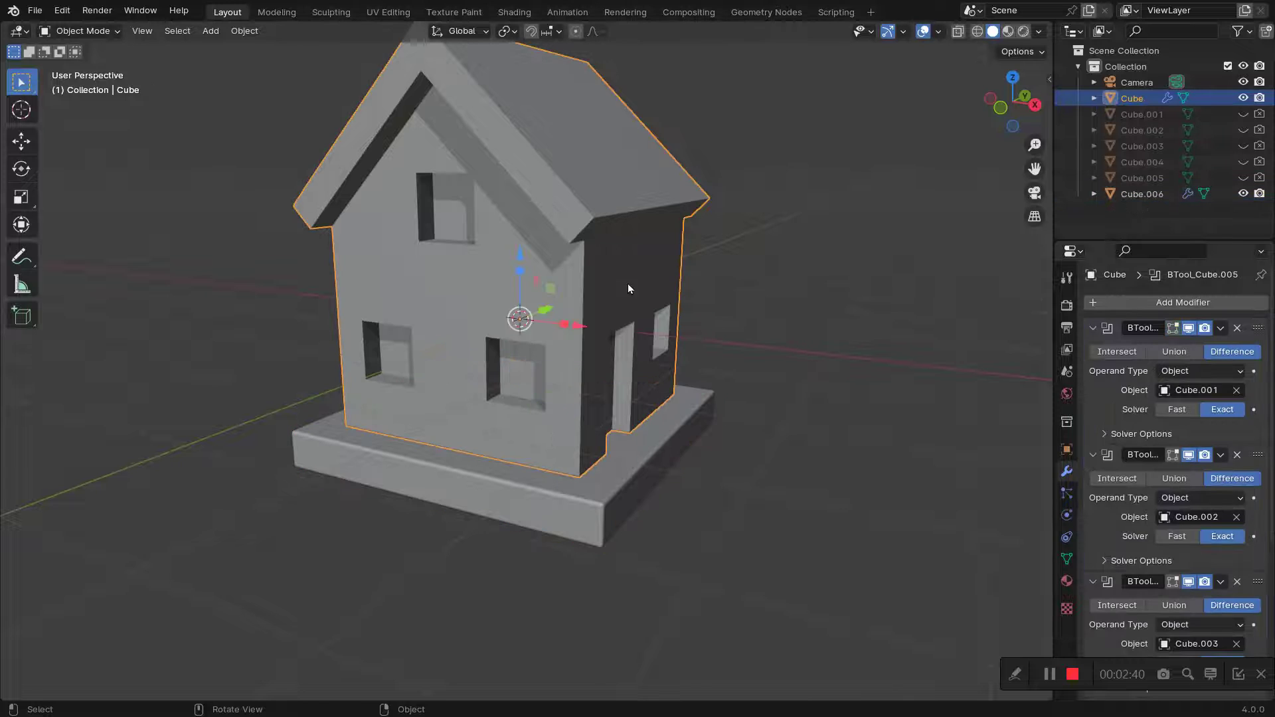
{"action": "left_click", "coordinate": [678, 431]}
{"action": "right_click", "coordinate": [676, 429]}
{"action": "left_click", "coordinate": [675, 429]}
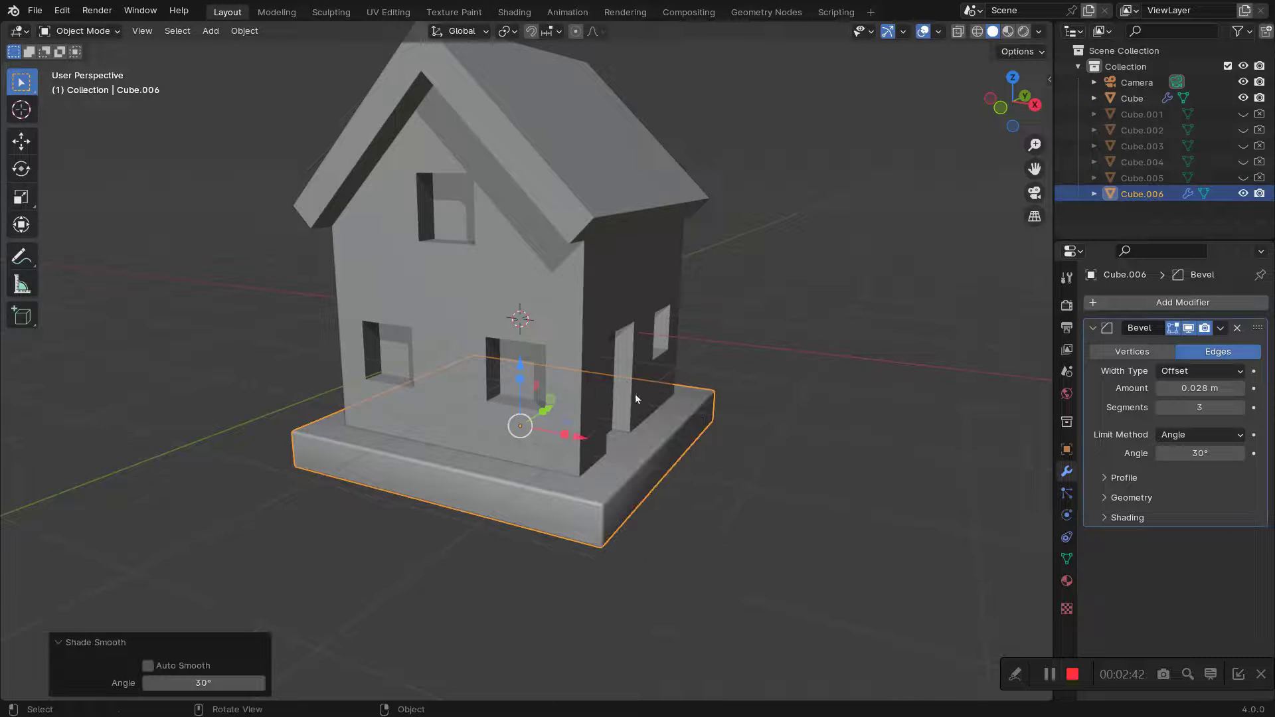
{"action": "left_click", "coordinate": [611, 320]}
Step: Apply the house body's scale and collapse its BTool boolean modifier panels
{"action": "key", "text": "ctrl+a"}
{"action": "left_click", "coordinate": [612, 321]}
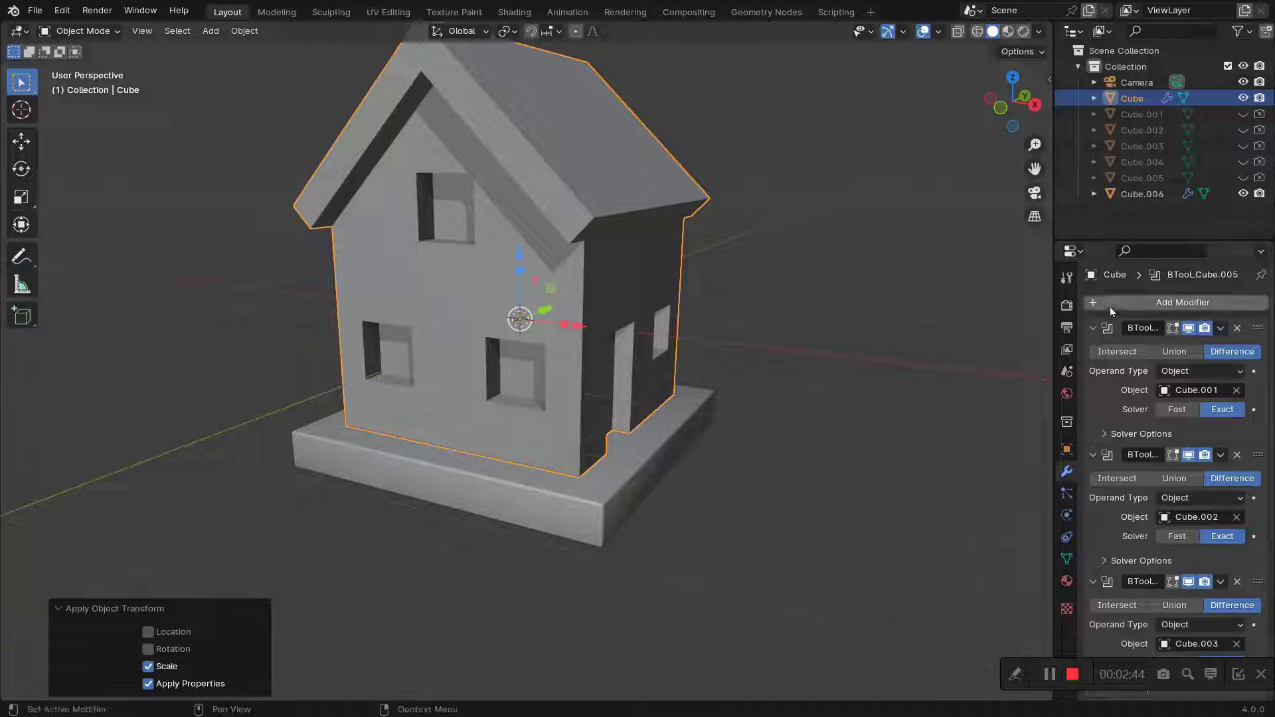
{"action": "left_click", "coordinate": [1093, 327]}
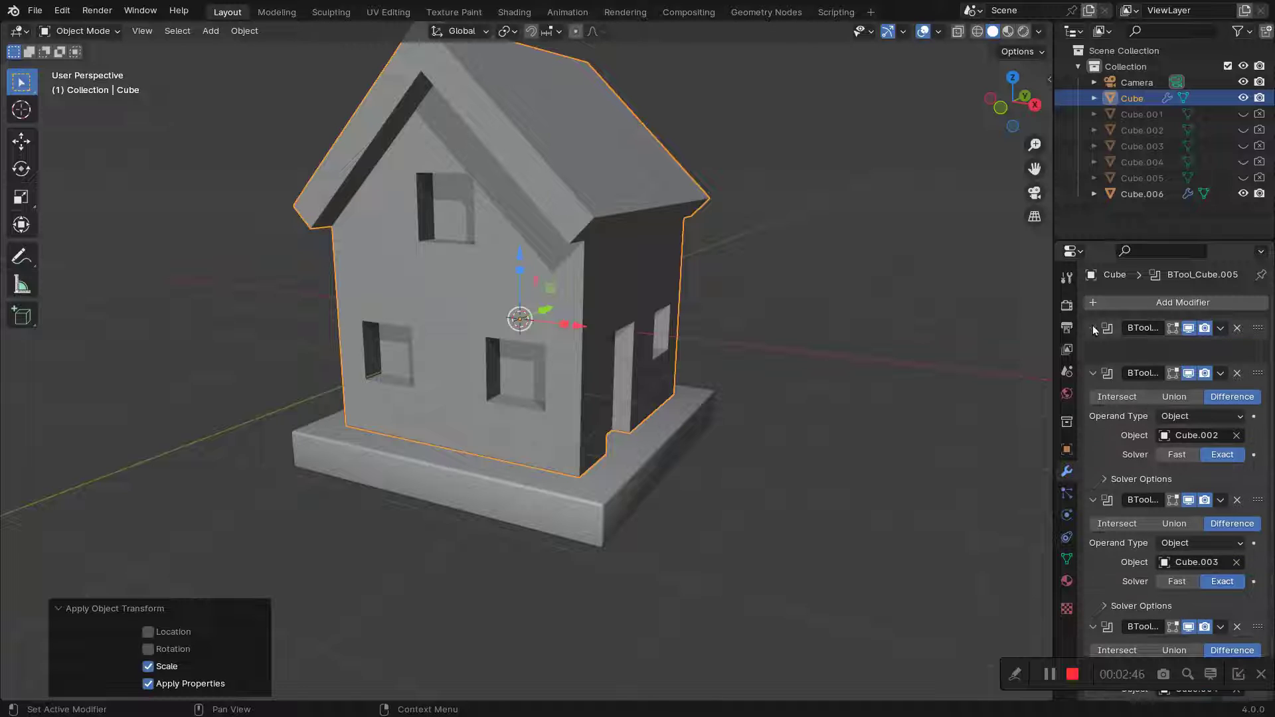
{"action": "left_click", "coordinate": [1094, 349]}
{"action": "left_click", "coordinate": [1093, 392]}
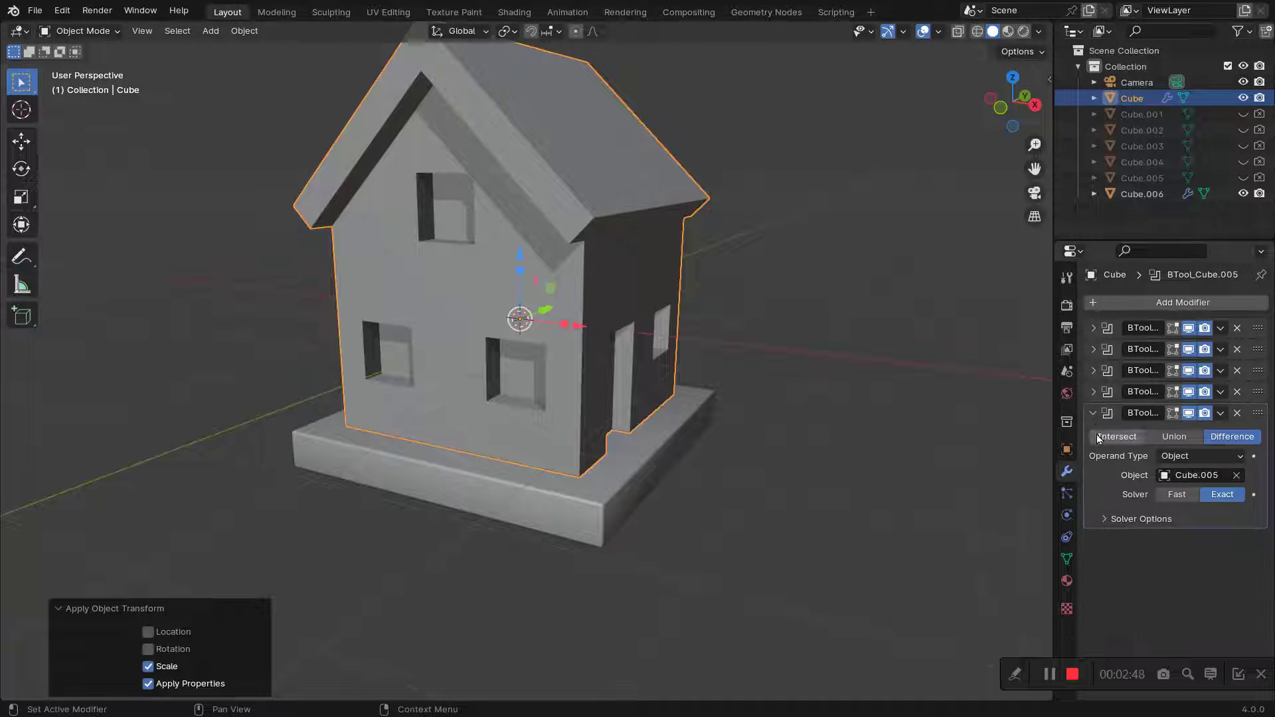
Step: Add a 3-segment Bevel modifier to the house body
{"action": "left_click", "coordinate": [1103, 302]}
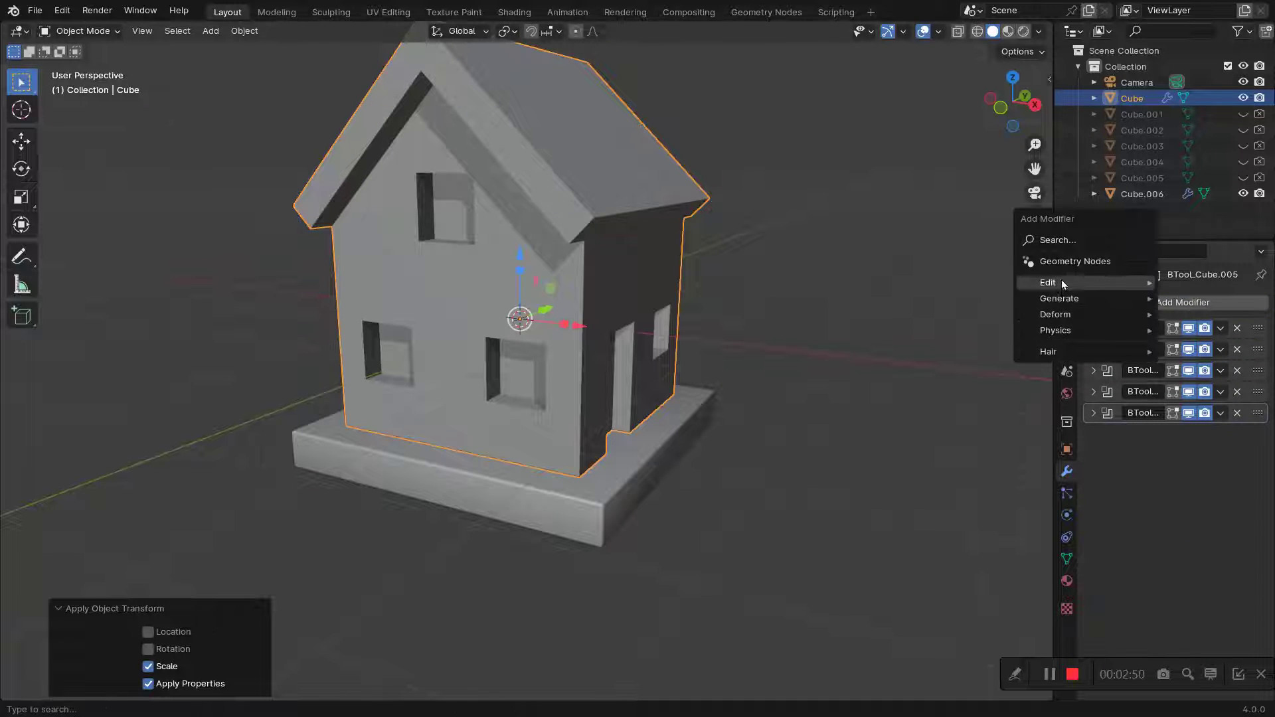
{"action": "mouse_move", "coordinate": [1059, 298]}
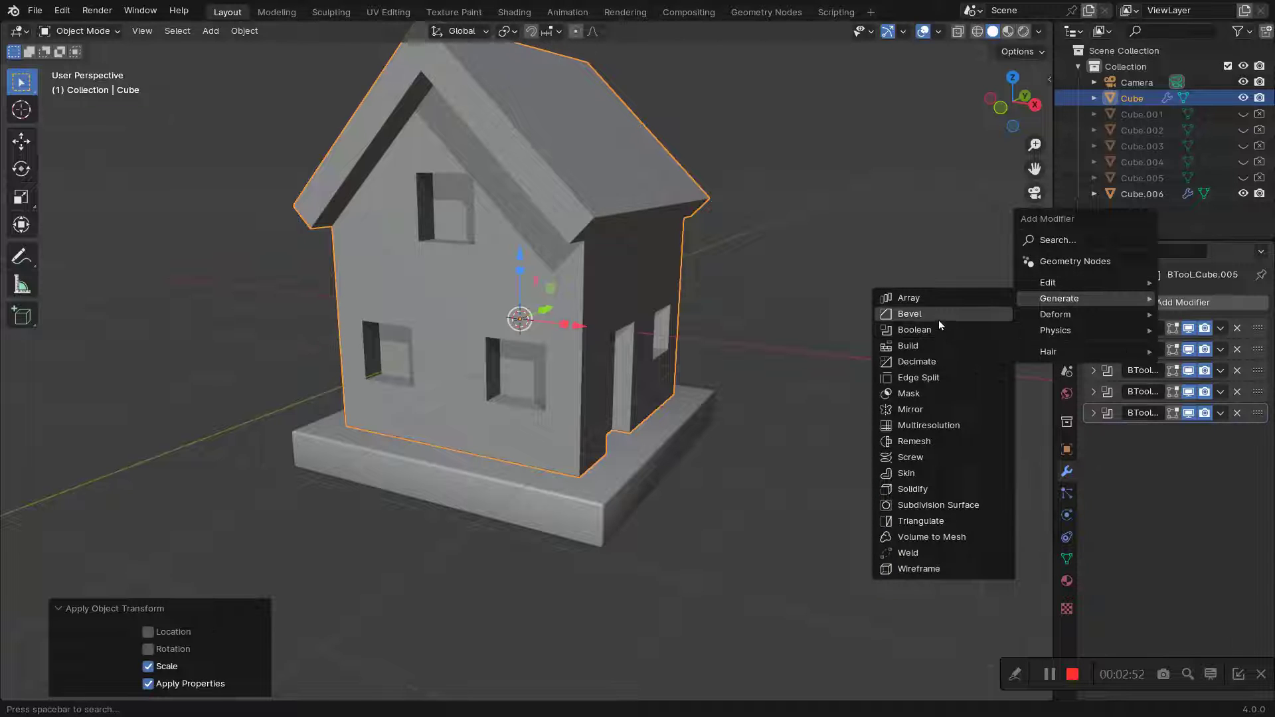
{"action": "left_click", "coordinate": [939, 316]}
{"action": "mouse_move", "coordinate": [1199, 513]}
{"action": "left_mouse_down"}
{"action": "mouse_move", "coordinate": [1222, 514]}
{"action": "mouse_move", "coordinate": [1149, 494]}
{"action": "left_mouse_up"}
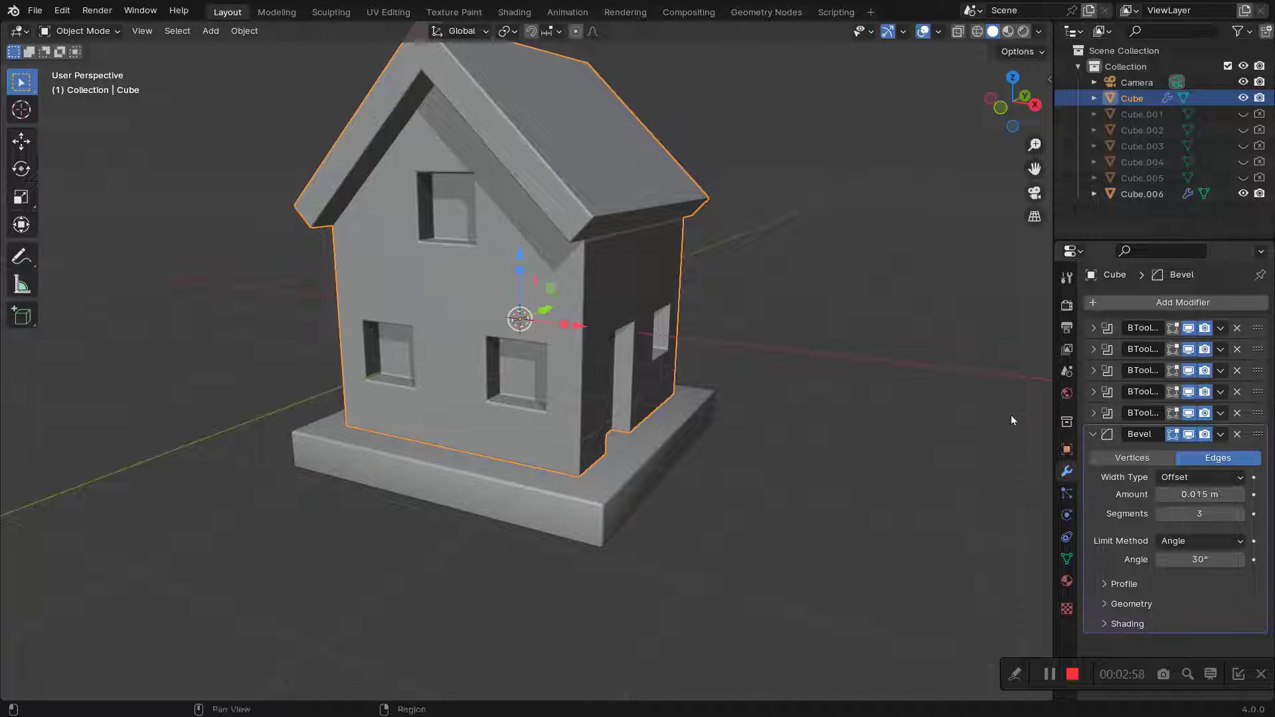
Step: Apply smooth and auto smooth shading to the house body
{"action": "right_click", "coordinate": [638, 222]}
{"action": "left_click", "coordinate": [630, 219]}
{"action": "right_click", "coordinate": [629, 219]}
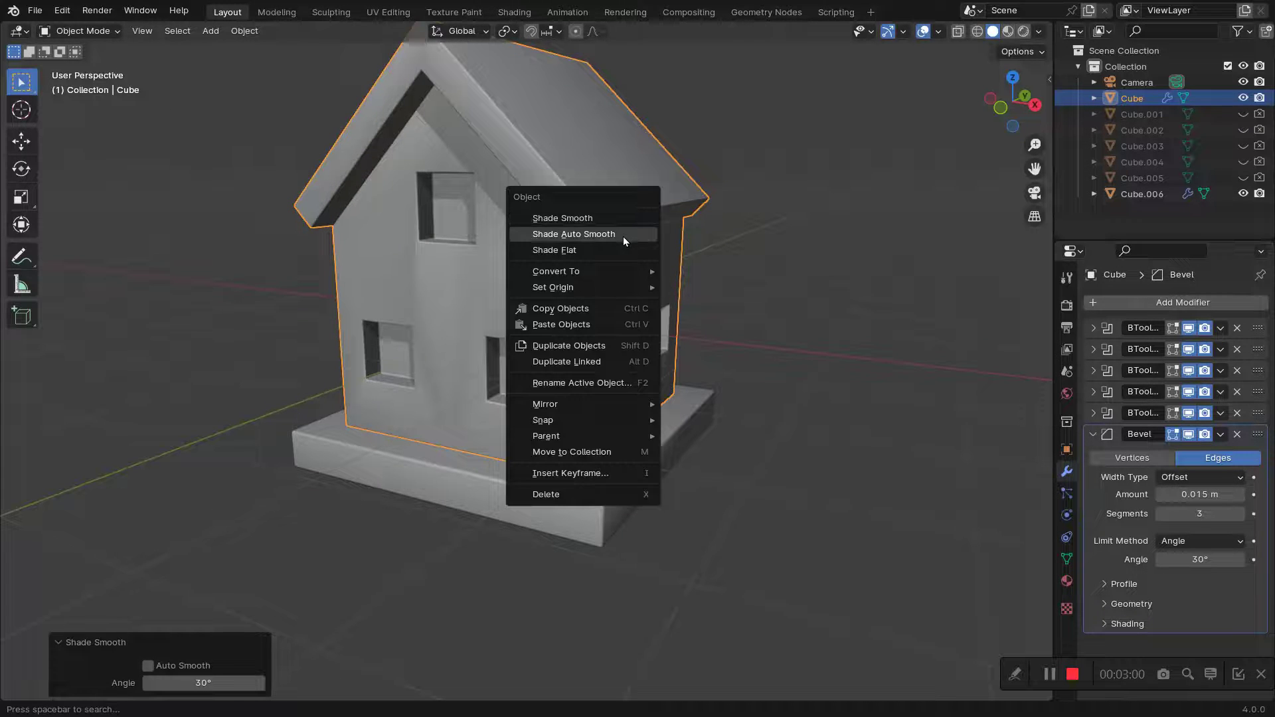
{"action": "right_click", "coordinate": [622, 210]}
{"action": "left_click", "coordinate": [618, 206]}
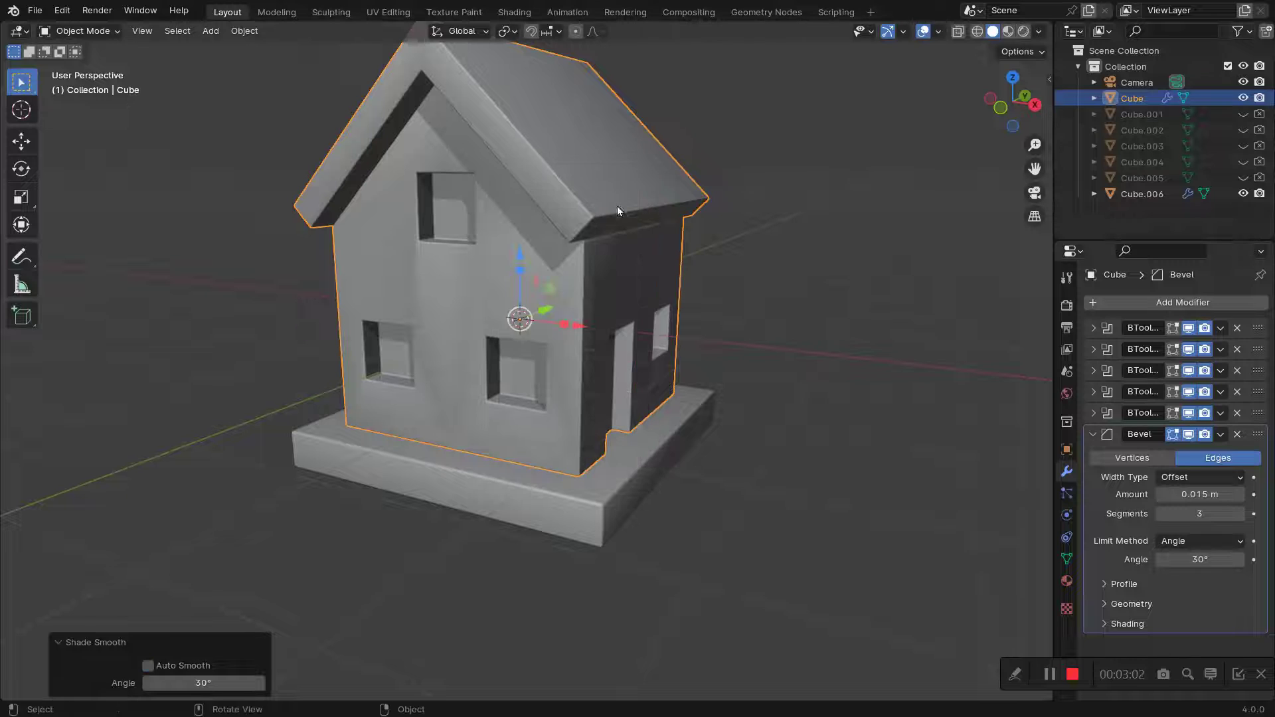
{"action": "right_click", "coordinate": [634, 269]}
{"action": "left_click", "coordinate": [631, 272]}
{"action": "right_click", "coordinate": [630, 260]}
{"action": "left_click", "coordinate": [628, 260]}
{"action": "right_click", "coordinate": [628, 260]}
{"action": "left_click", "coordinate": [628, 253]}
Step: Set the house bevel to 0.03 m, reapply auto smooth, and move Bevel to the stack top
{"action": "left_click_drag", "start_coordinate": [1189, 494], "coordinate": [1196, 494]}
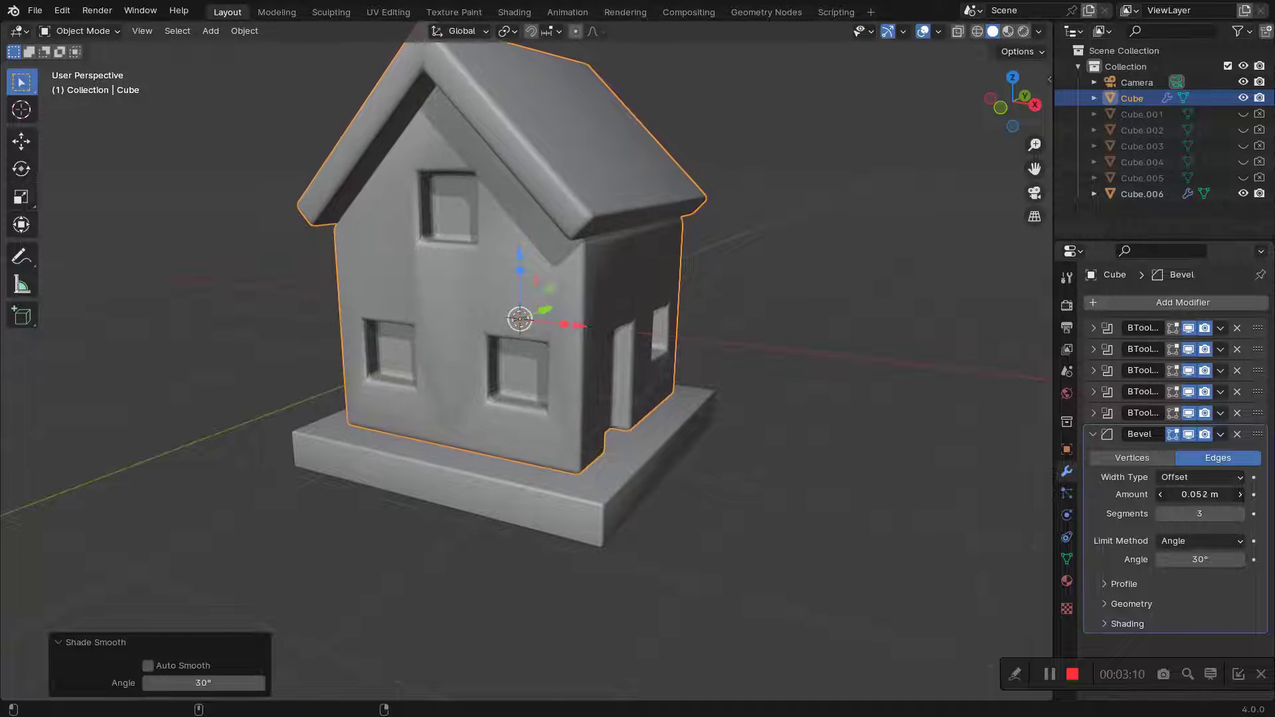
{"action": "left_click_drag", "start_coordinate": [1195, 495], "coordinate": [1215, 494]}
{"action": "right_click", "coordinate": [605, 222]}
{"action": "left_click", "coordinate": [604, 222]}
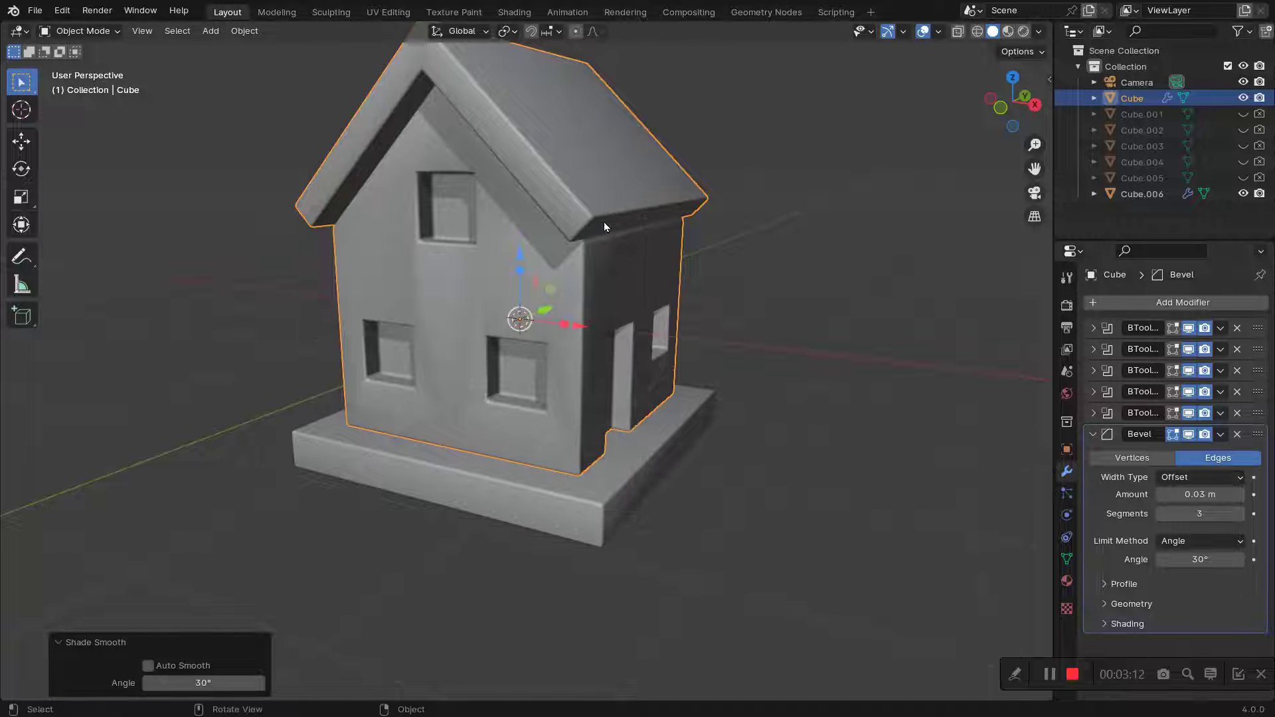
{"action": "right_click", "coordinate": [591, 244]}
{"action": "left_click", "coordinate": [583, 257]}
{"action": "left_click_drag", "start_coordinate": [1258, 435], "coordinate": [1255, 329]}
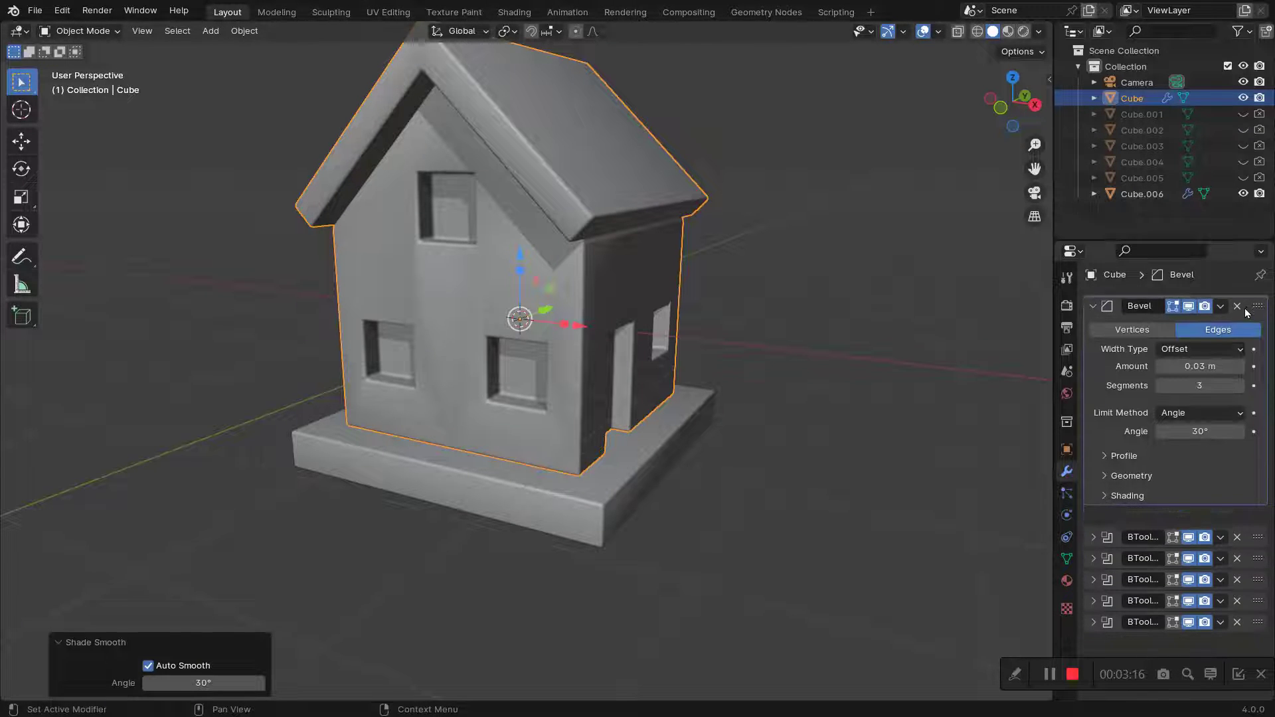
Step: Select the house body and create a new material, Material.001, for it
{"action": "left_click", "coordinate": [840, 386]}
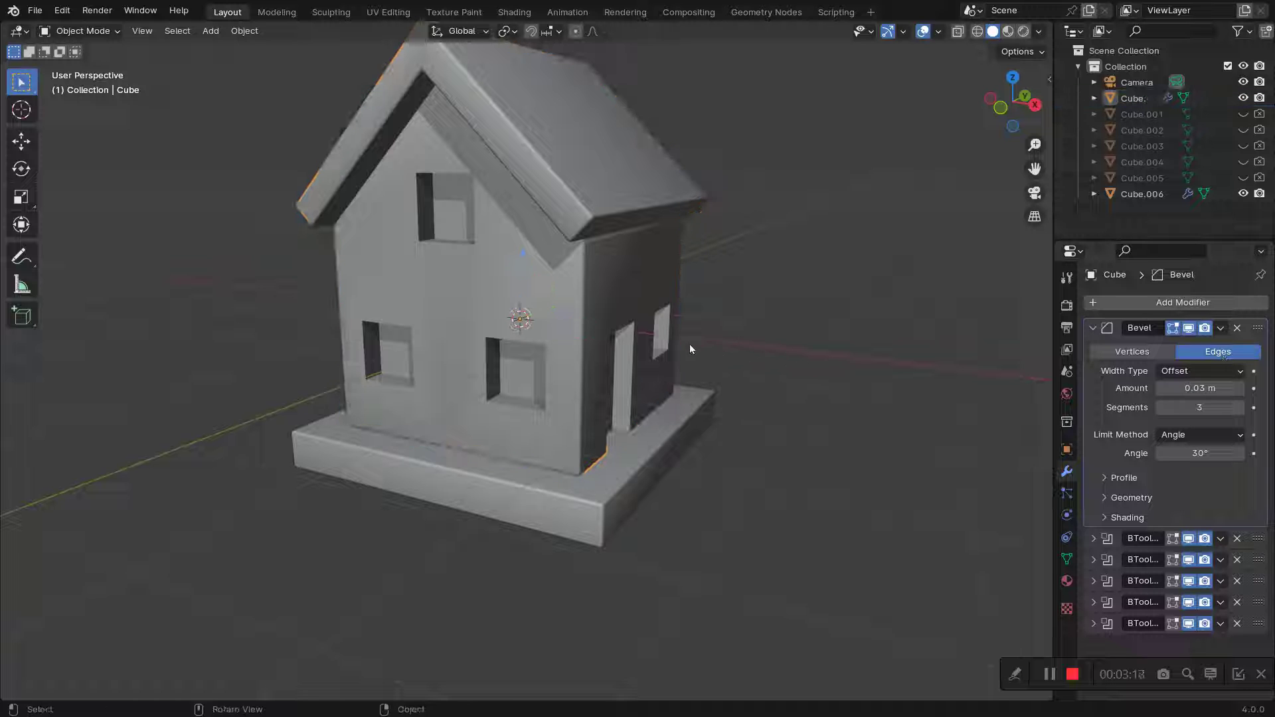
{"action": "middle_click_drag", "start_coordinate": [689, 344], "coordinate": [588, 344]}
{"action": "mouse_move", "coordinate": [592, 357]}
{"action": "middle_mouse_down", "text": "alt"}
{"action": "mouse_move", "coordinate": [553, 353]}
{"action": "mouse_move", "coordinate": [760, 371]}
{"action": "middle_mouse_up", "text": "alt"}
{"action": "scroll", "coordinate": [569, 352], "scroll_direction": "up", "scroll_amount": 2}
{"action": "scroll", "coordinate": [554, 358], "scroll_direction": "down", "scroll_amount": 3}
{"action": "scroll", "coordinate": [647, 360], "scroll_direction": "down", "scroll_amount": 4}
{"action": "middle_click_drag", "start_coordinate": [652, 323], "coordinate": [611, 301]}
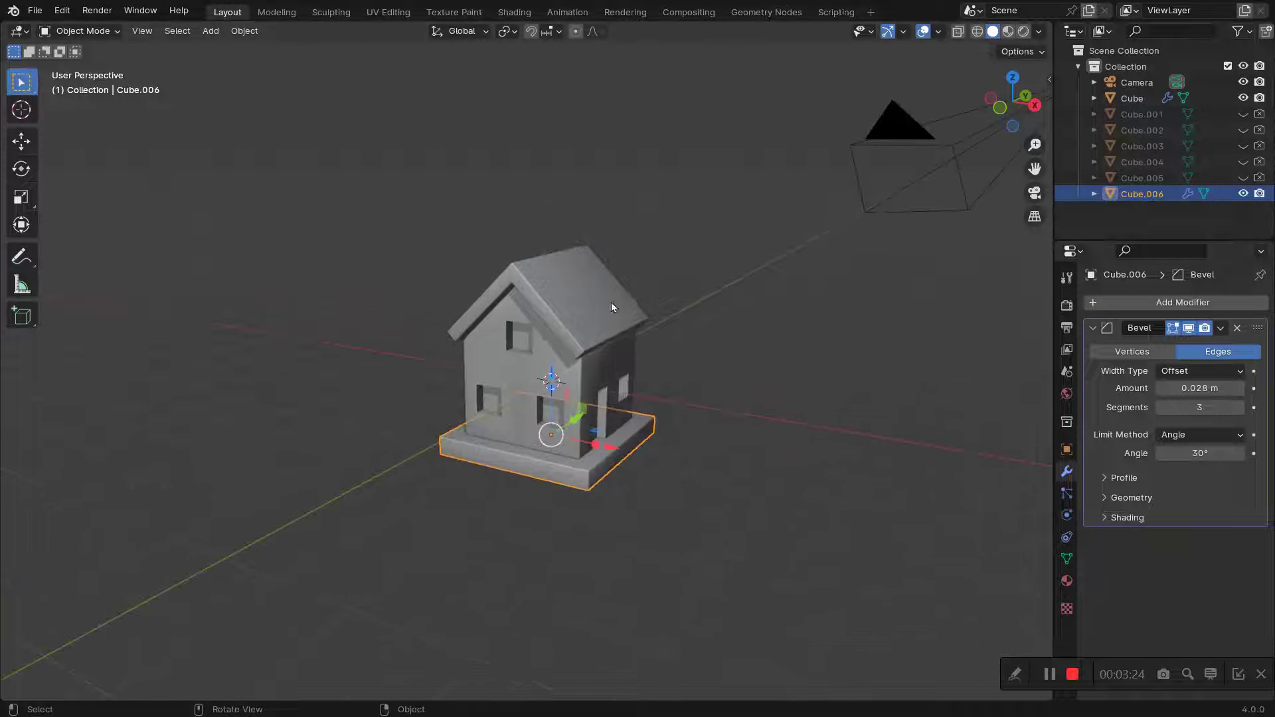
{"action": "left_click", "coordinate": [611, 302]}
{"action": "left_click", "coordinate": [1067, 581]}
{"action": "left_click", "coordinate": [1145, 374]}
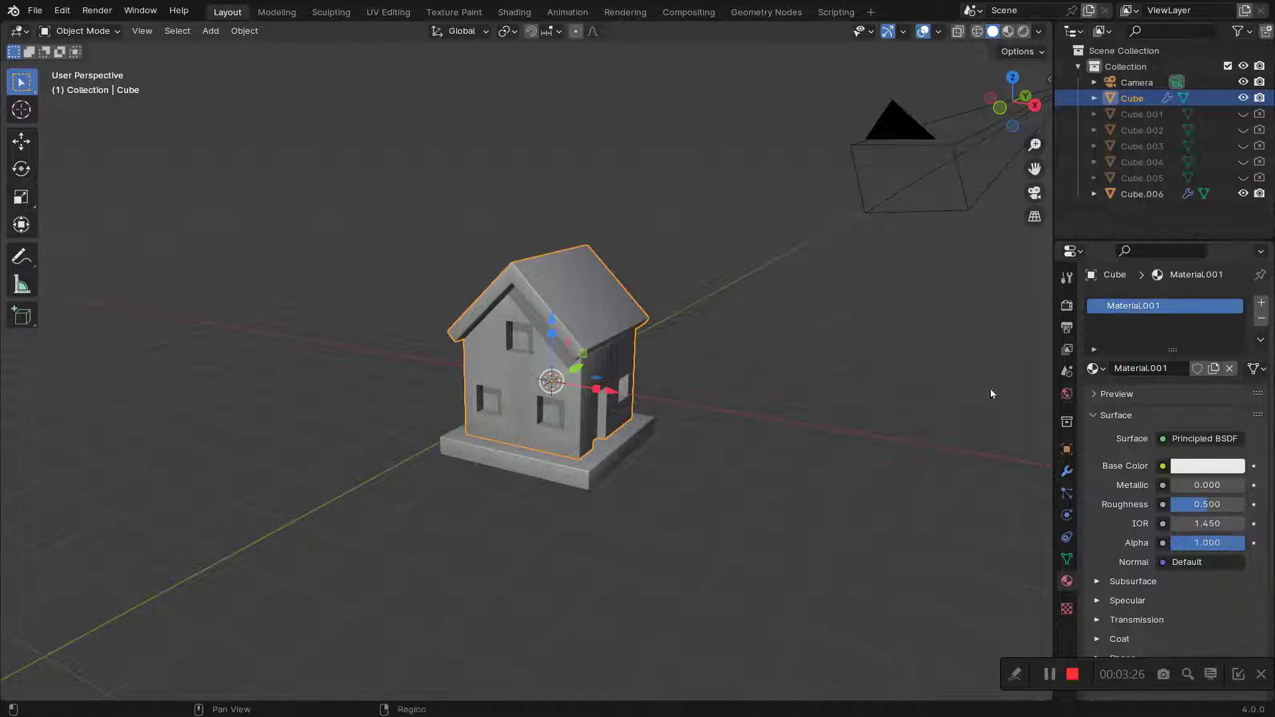
Step: Switch the viewport to Material Preview and set the base colour to pale pink
{"action": "key", "text": "z"}
{"action": "left_click", "coordinate": [714, 497]}
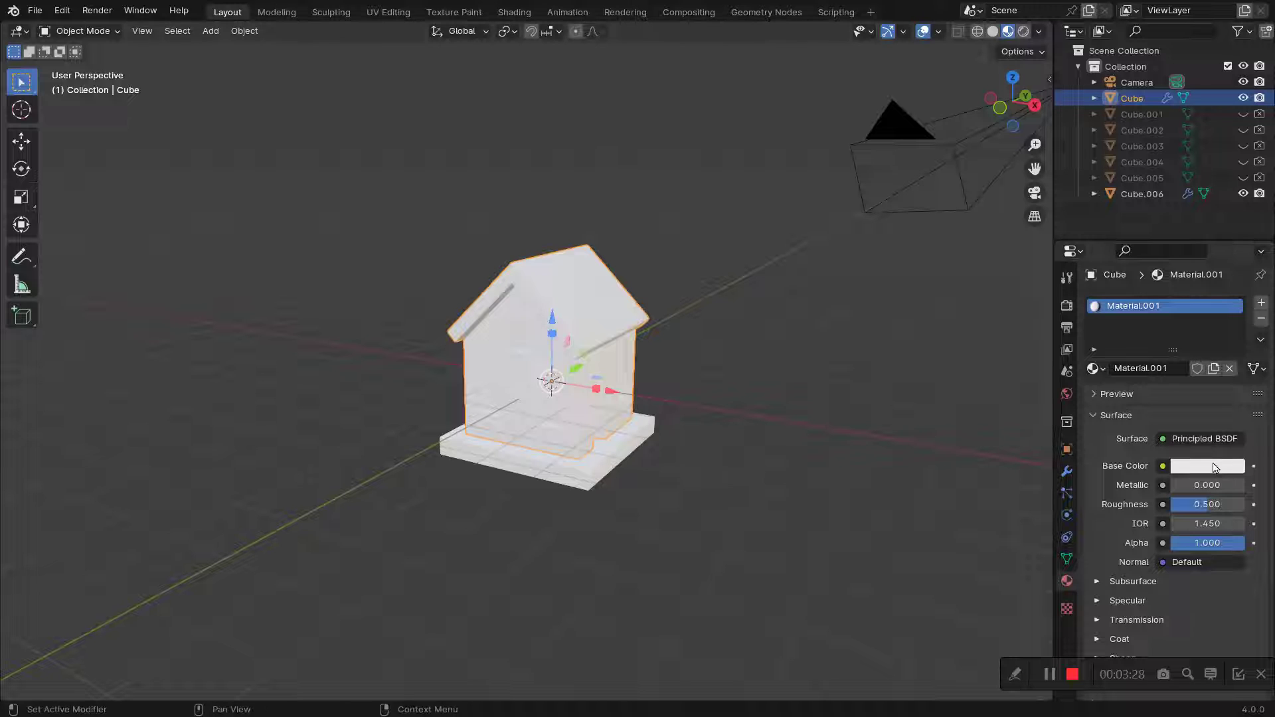
{"action": "left_click", "coordinate": [1214, 467]}
{"action": "left_click_drag", "start_coordinate": [1139, 292], "coordinate": [1149, 294]}
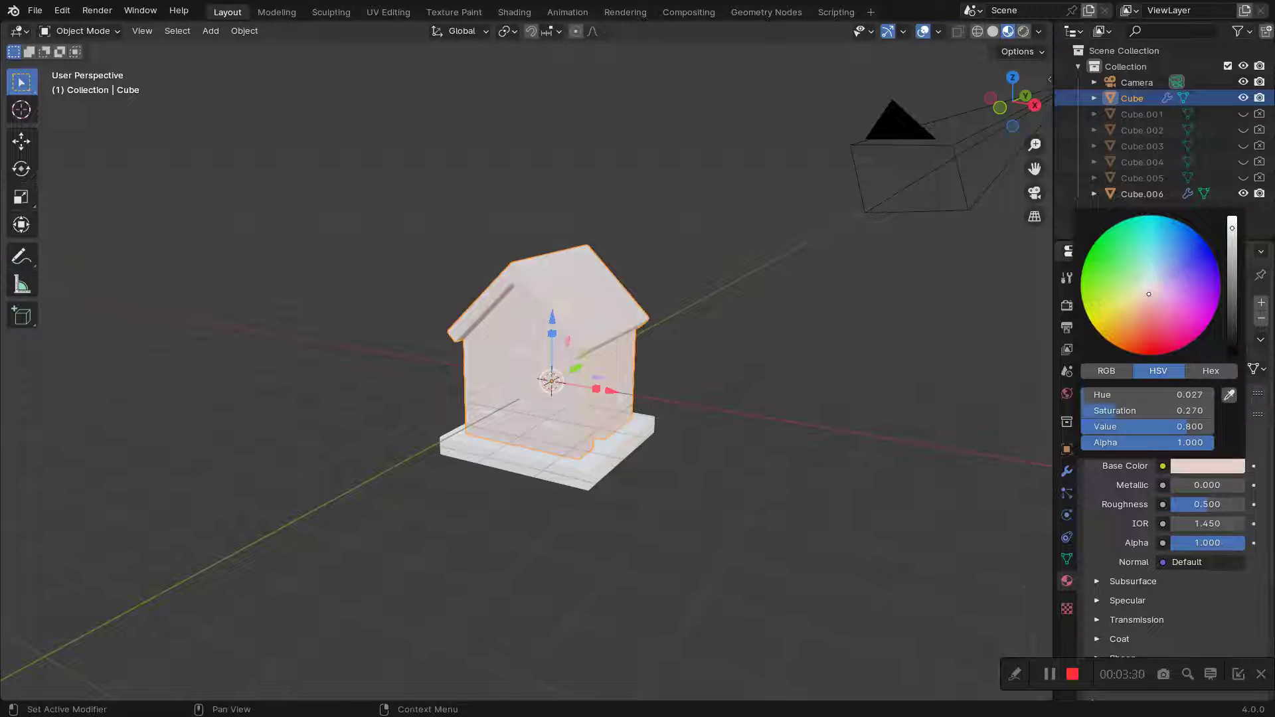
{"action": "left_click", "coordinate": [1232, 241]}
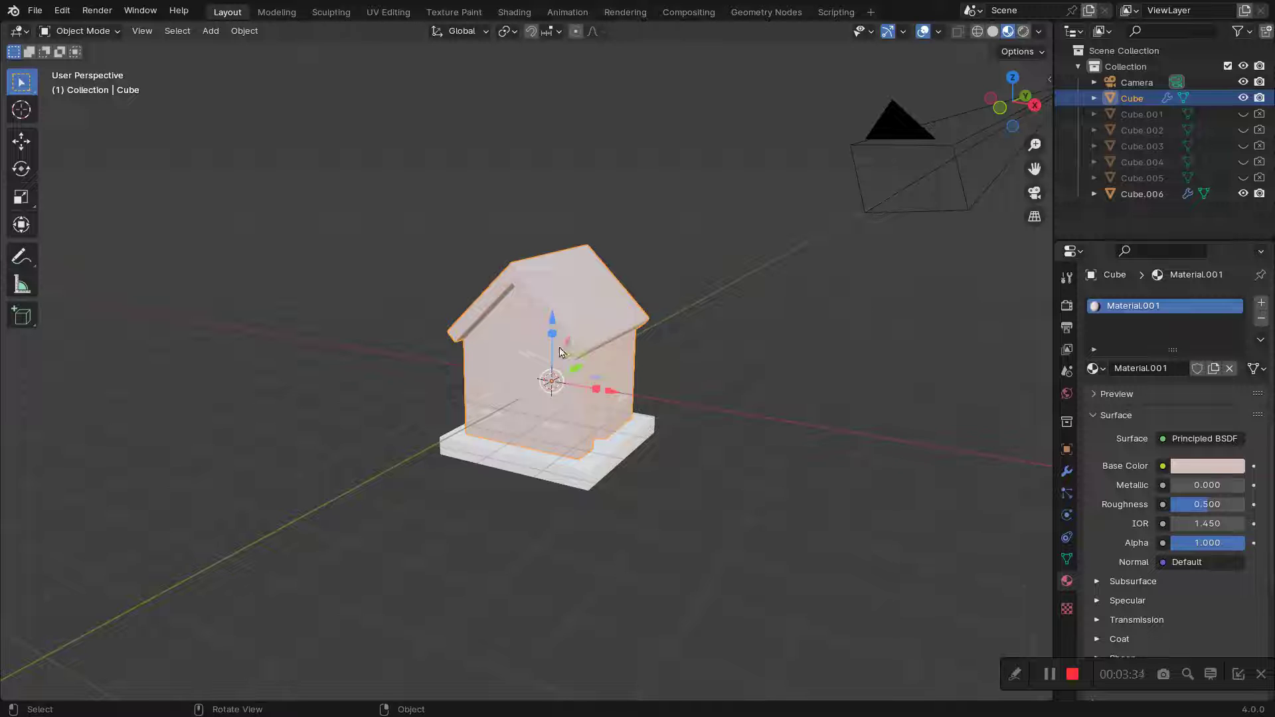
Step: In Edit Mode, select the roof and give it a new red material, Material.002
{"action": "key", "text": "Tab"}
{"action": "scroll", "coordinate": [567, 342], "scroll_direction": "up", "scroll_amount": 3}
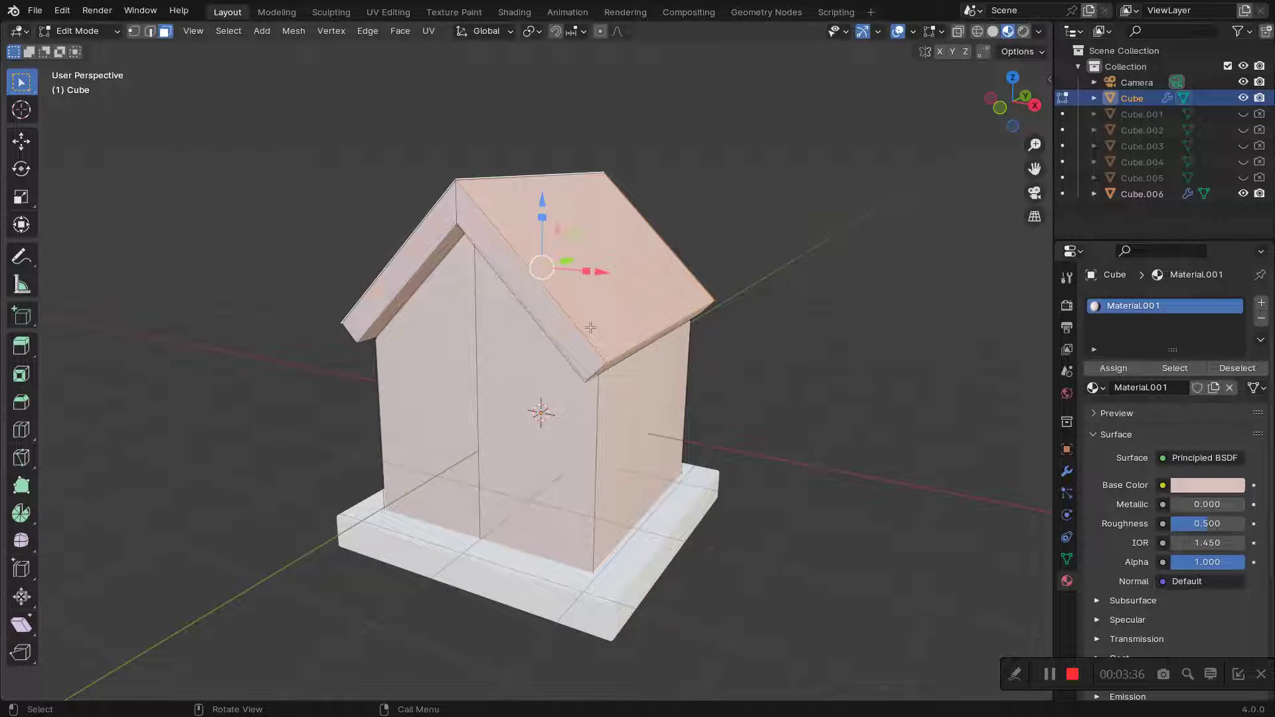
{"action": "key", "text": "l"}
{"action": "left_click", "coordinate": [1260, 303]}
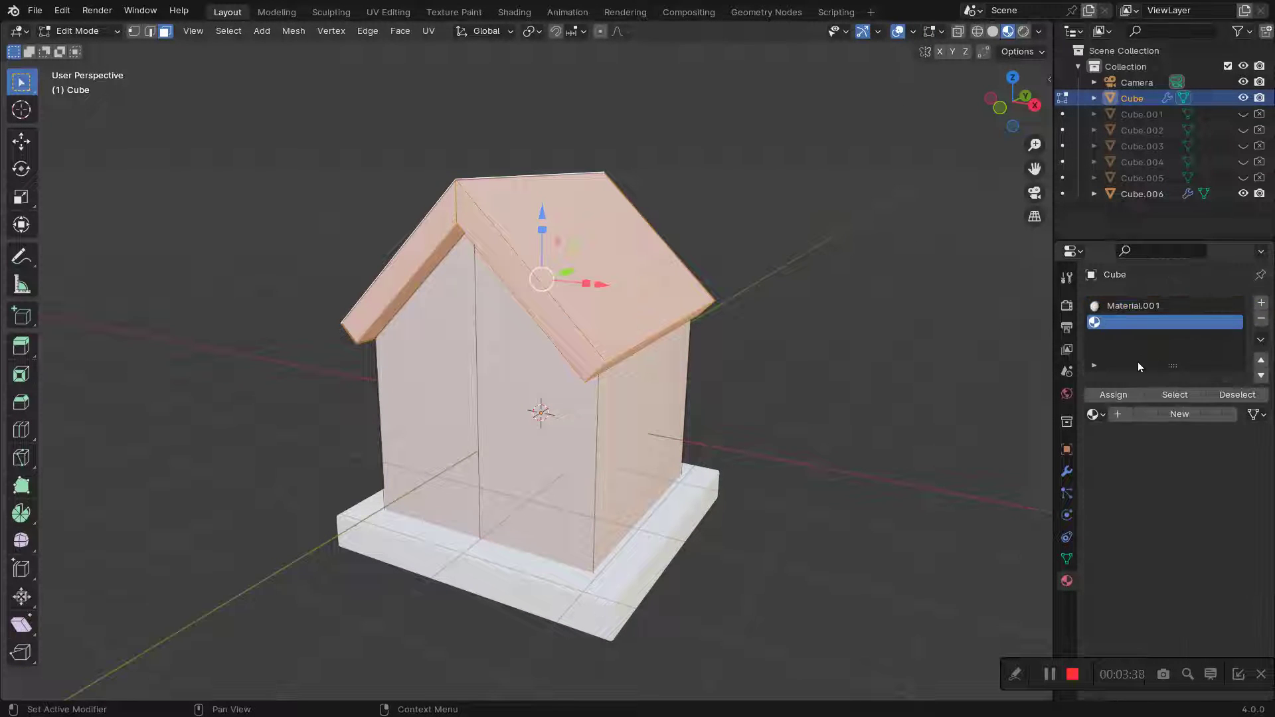
{"action": "left_click", "coordinate": [1136, 412]}
{"action": "left_click", "coordinate": [1198, 516]}
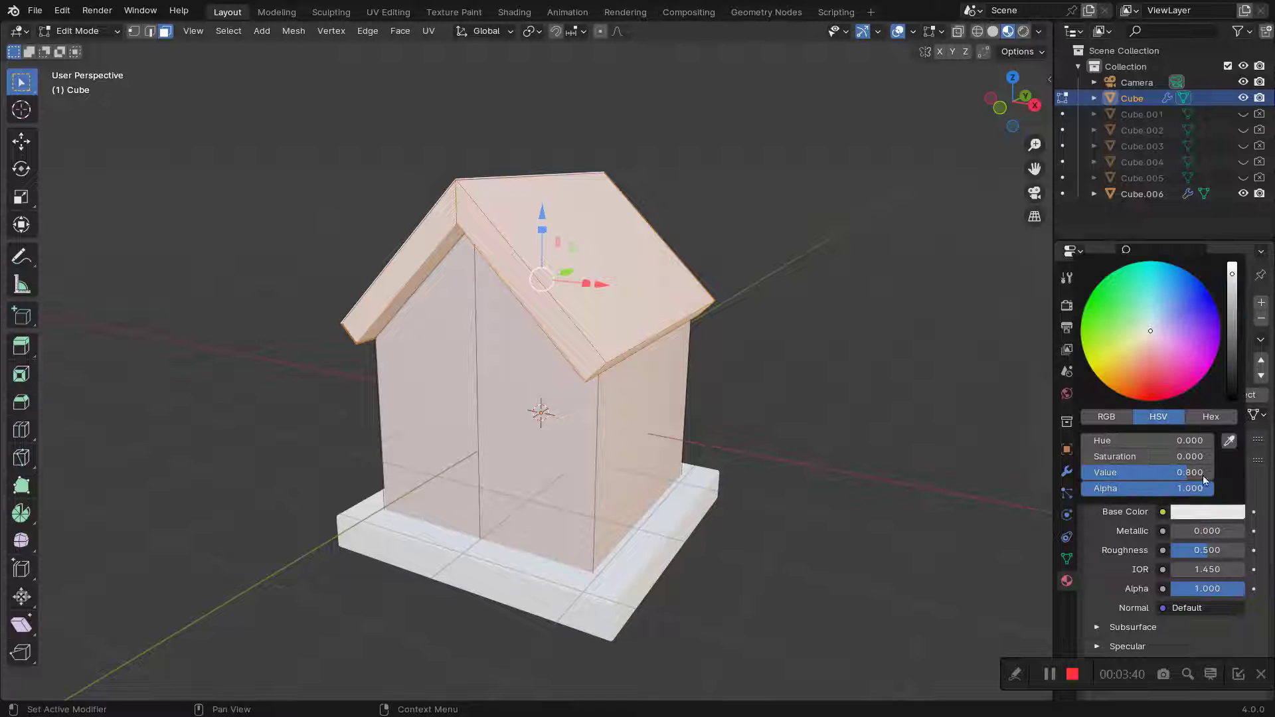
{"action": "left_click", "coordinate": [1142, 367]}
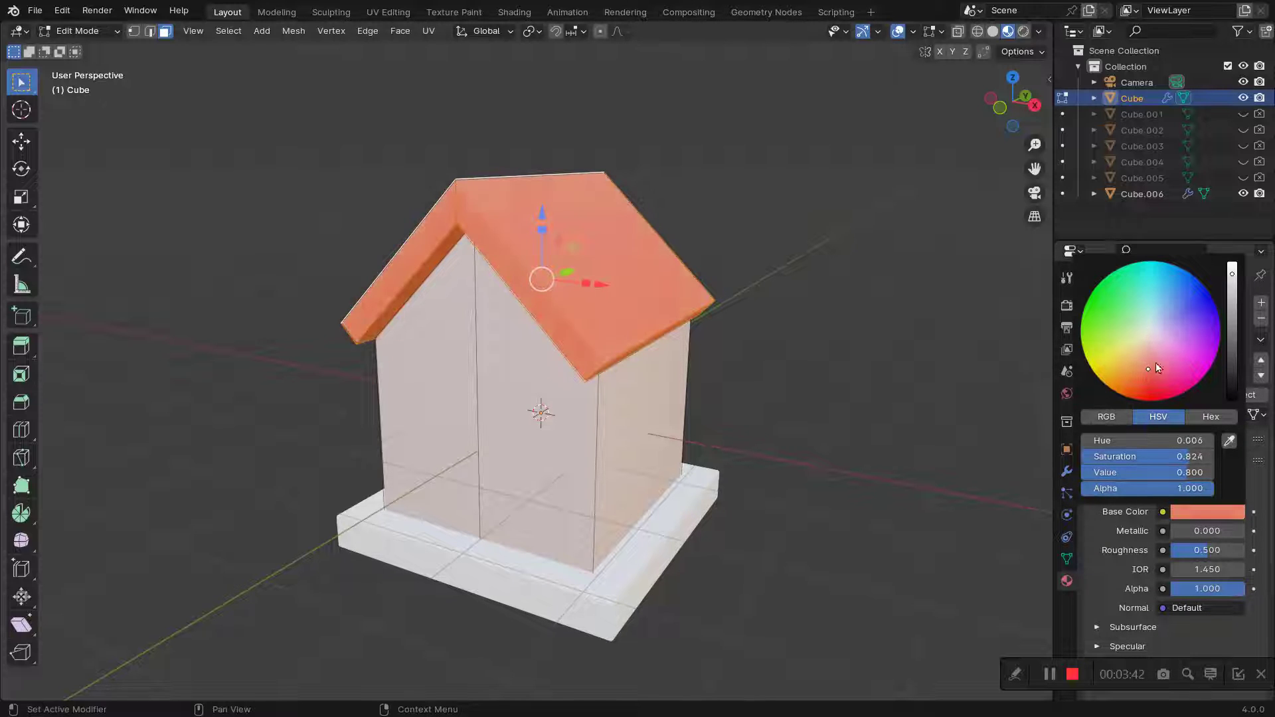
{"action": "left_click", "coordinate": [1234, 300]}
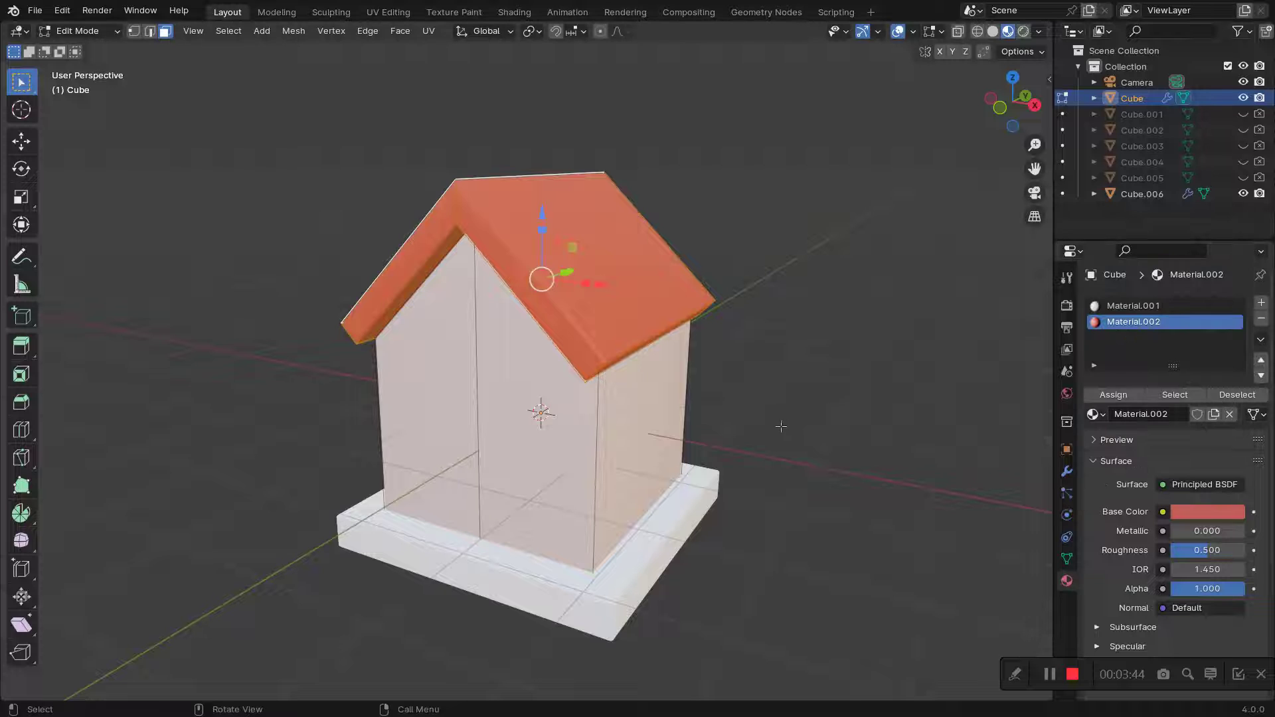
{"action": "key", "text": "Tab"}
{"action": "middle_click_drag", "start_coordinate": [666, 434], "coordinate": [837, 410]}
Step: Collapse the Bevel panel and apply every BTool boolean modifier, leaving only Bevel
{"action": "left_click", "coordinate": [1065, 471]}
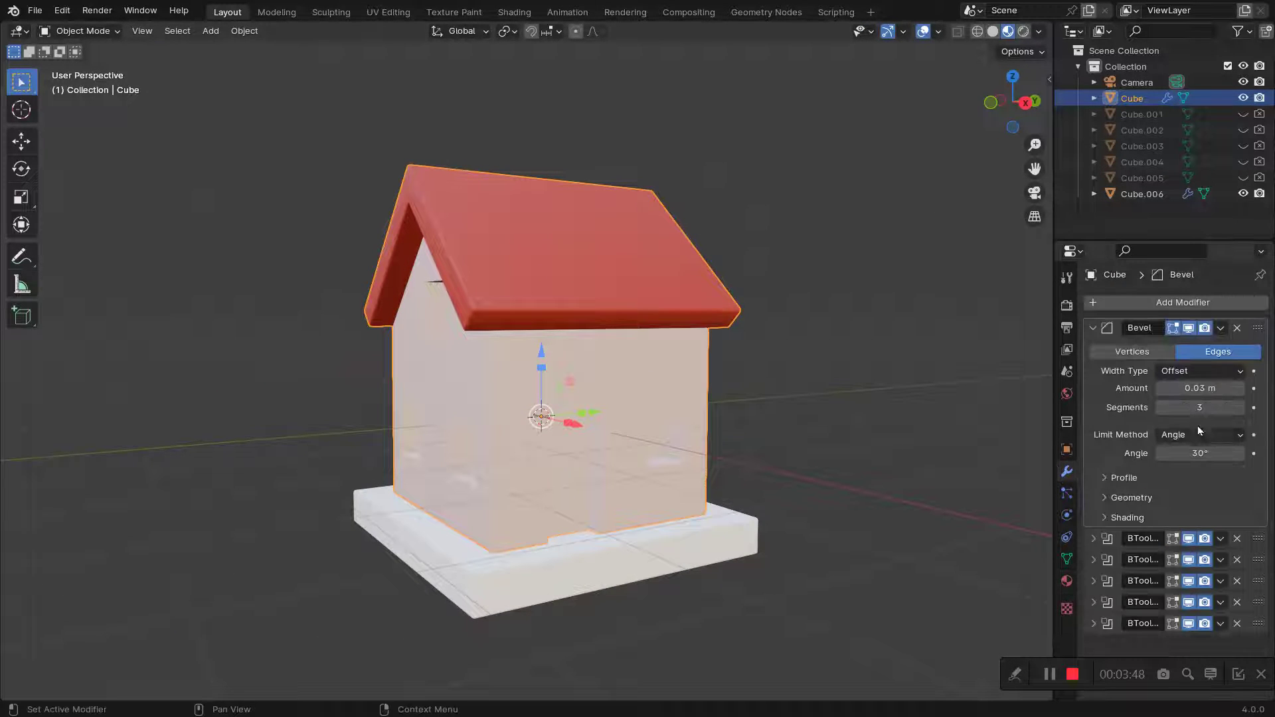
{"action": "left_click", "coordinate": [1093, 328]}
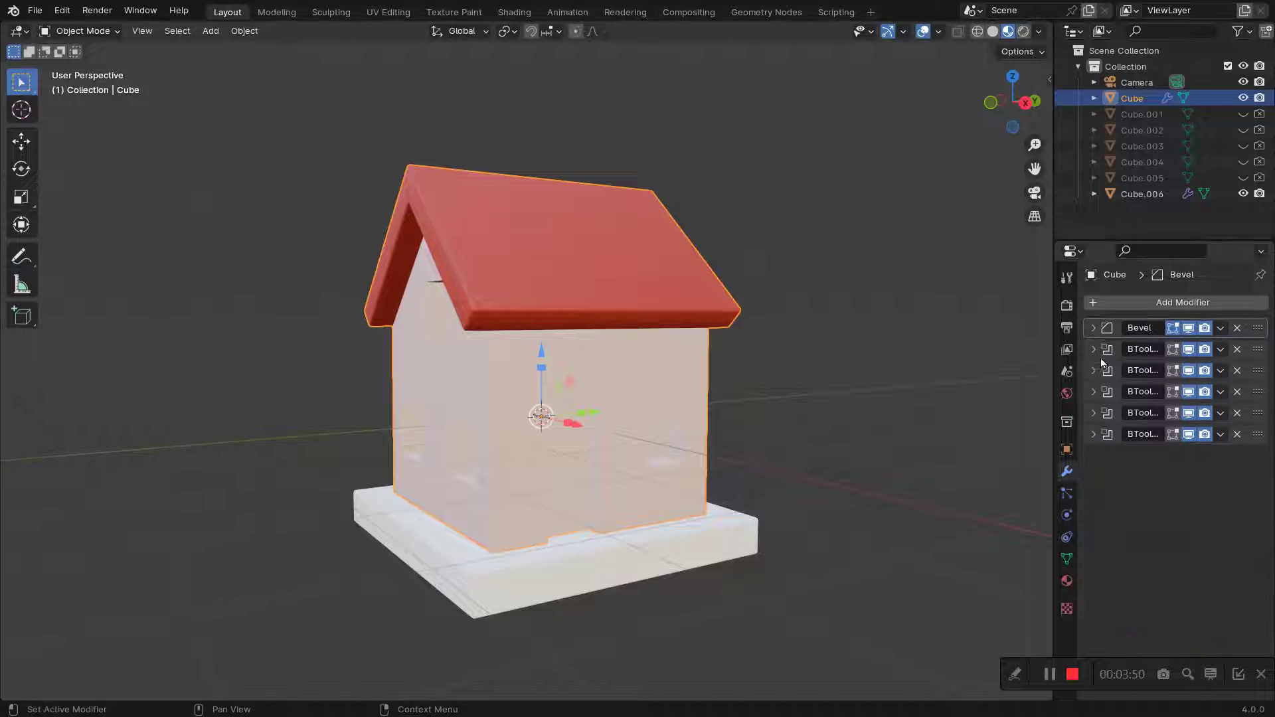
{"action": "left_click", "coordinate": [1221, 349]}
{"action": "left_click", "coordinate": [1221, 350]}
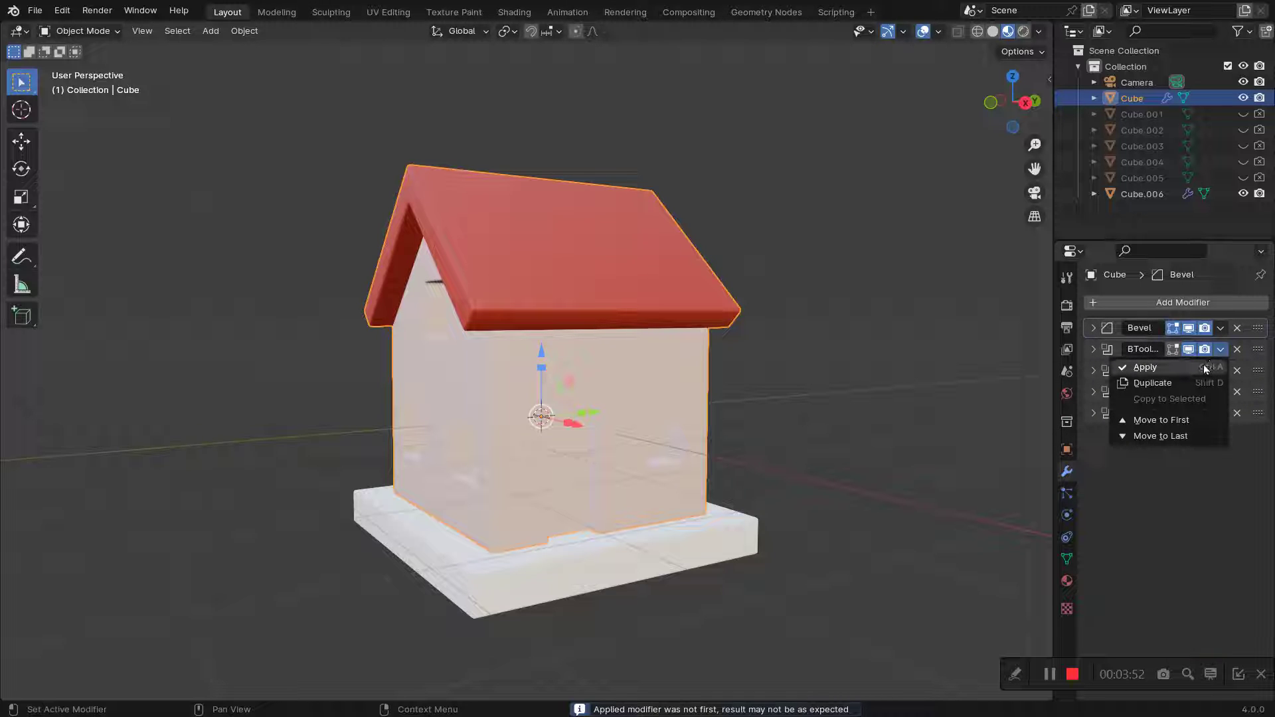
{"action": "left_click", "coordinate": [1206, 367]}
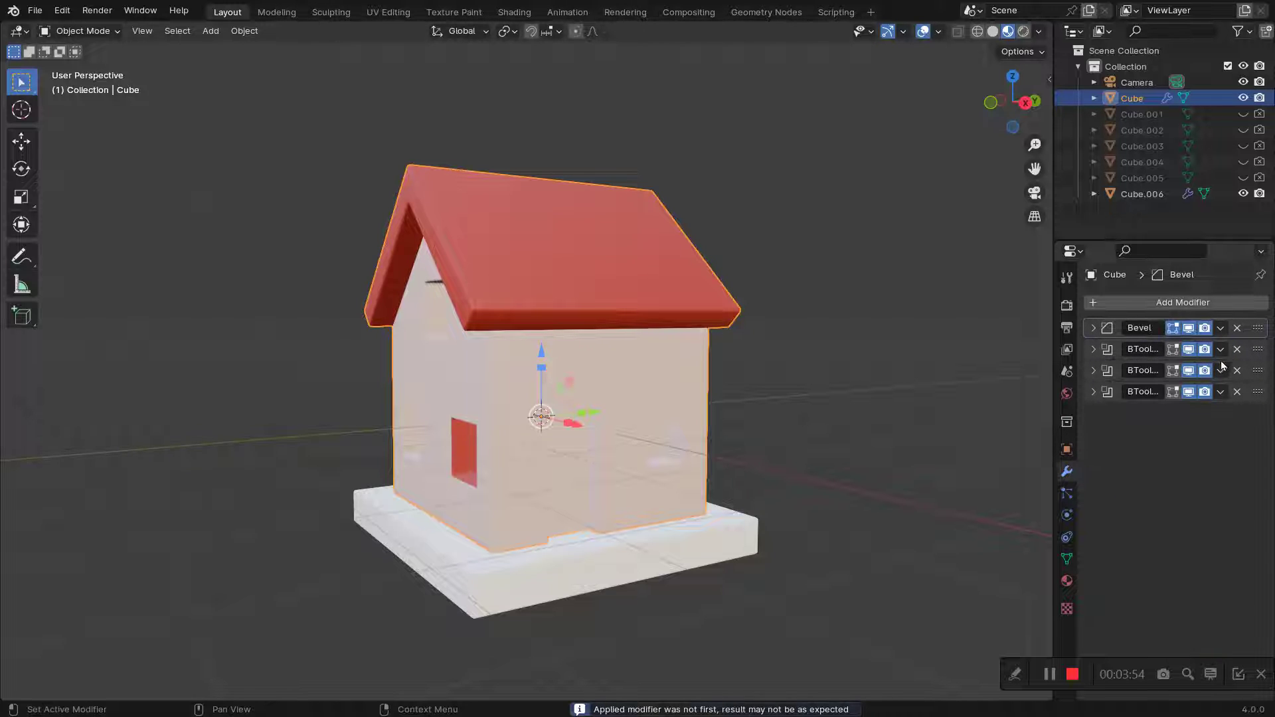
{"action": "left_click", "coordinate": [1220, 349]}
{"action": "left_click", "coordinate": [1220, 349]}
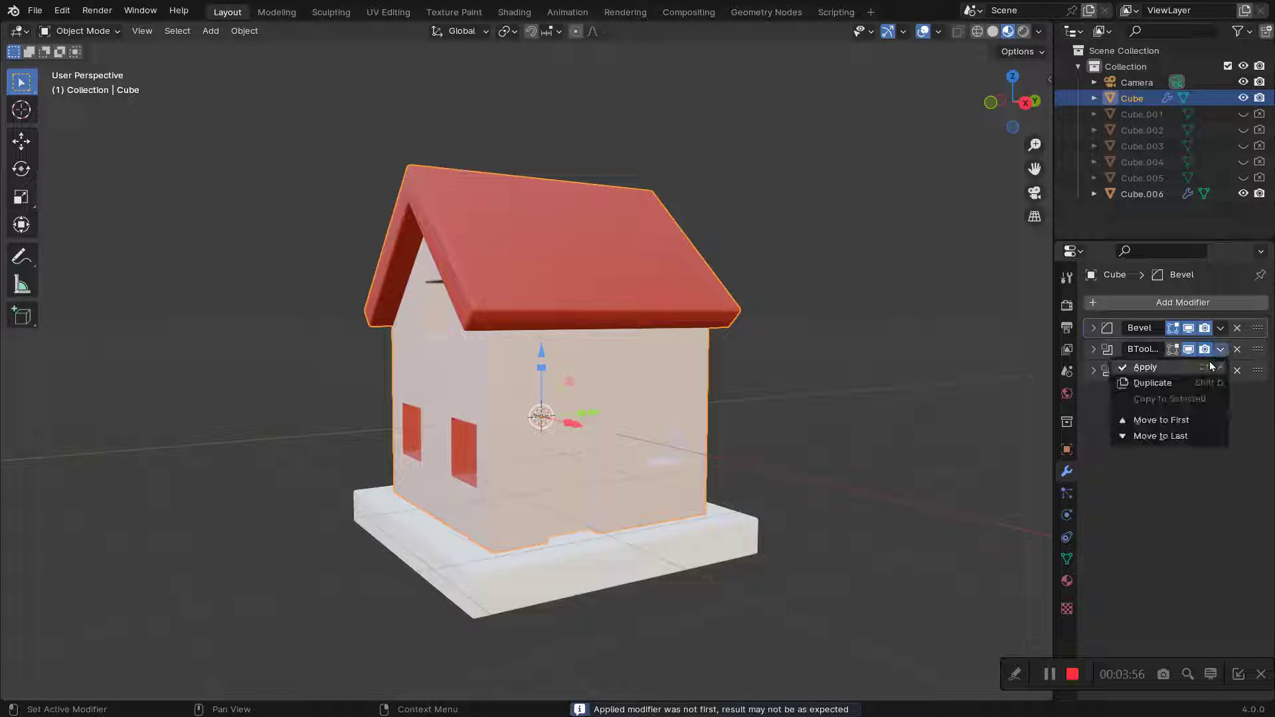
{"action": "left_click", "coordinate": [1221, 350]}
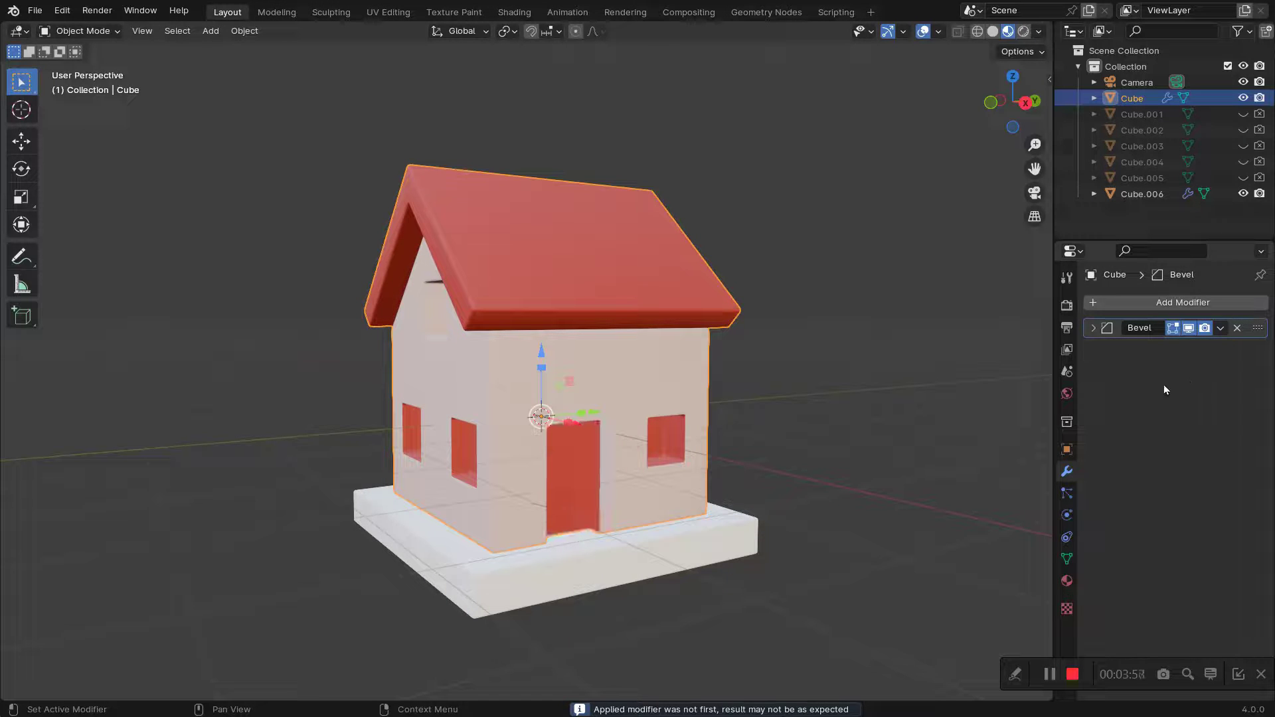
{"action": "mouse_move", "coordinate": [930, 425]}
{"action": "middle_mouse_down"}
{"action": "mouse_move", "coordinate": [826, 427]}
{"action": "mouse_move", "coordinate": [962, 436]}
{"action": "mouse_move", "coordinate": [885, 483]}
{"action": "mouse_move", "coordinate": [678, 441]}
{"action": "mouse_move", "coordinate": [770, 445]}
{"action": "mouse_move", "coordinate": [687, 440]}
{"action": "middle_mouse_up"}
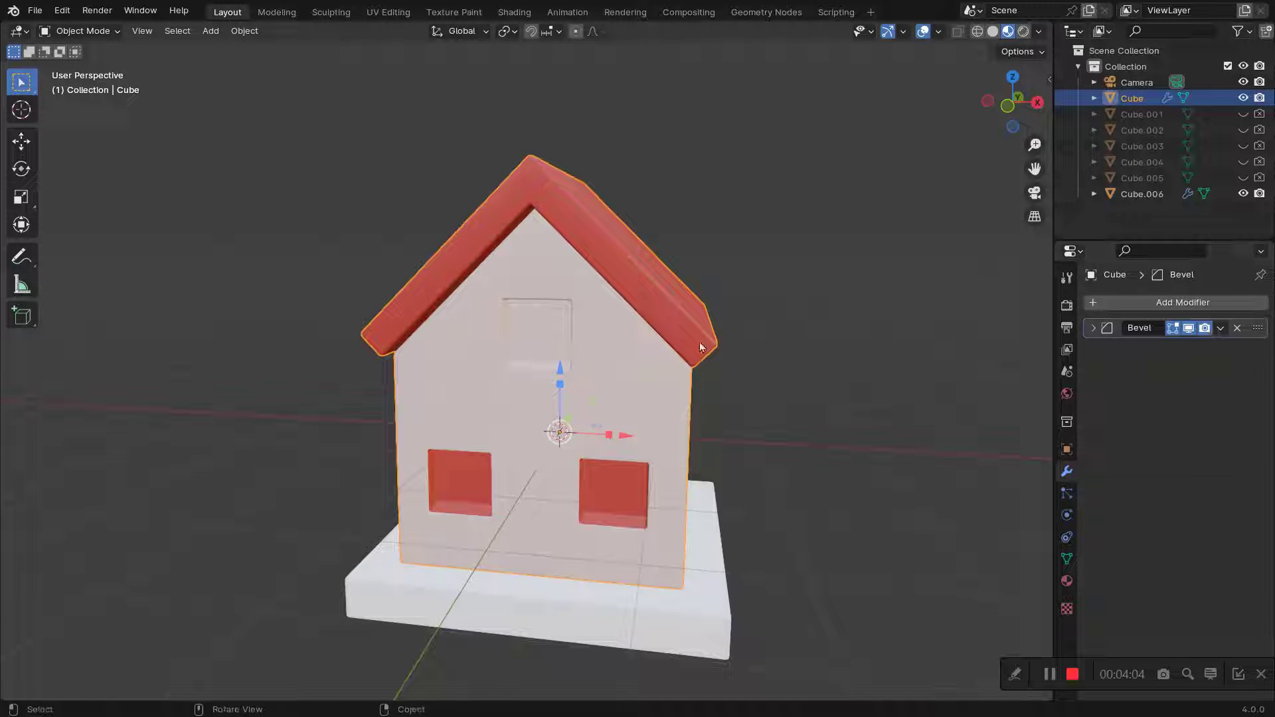
Step: Assign Material.002 to the upper window face on the front gable
{"action": "key", "text": "Tab"}
{"action": "left_click", "coordinate": [539, 332]}
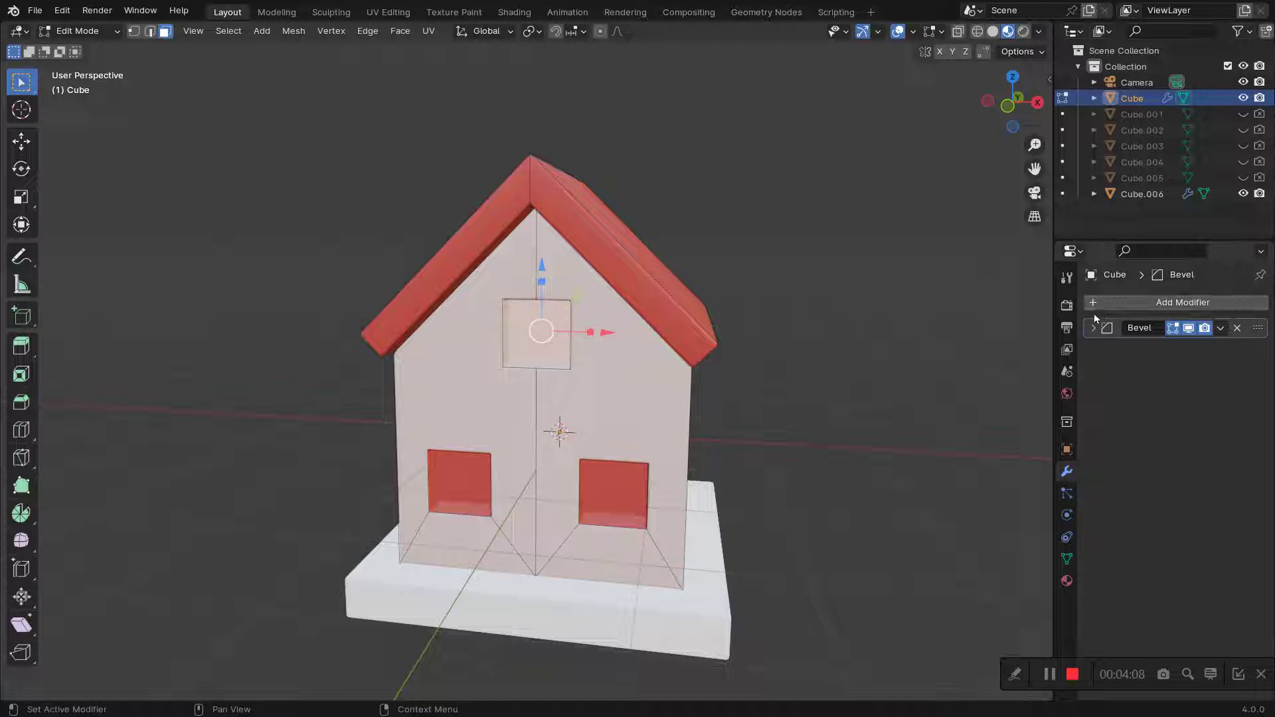
{"action": "left_click", "coordinate": [1067, 578]}
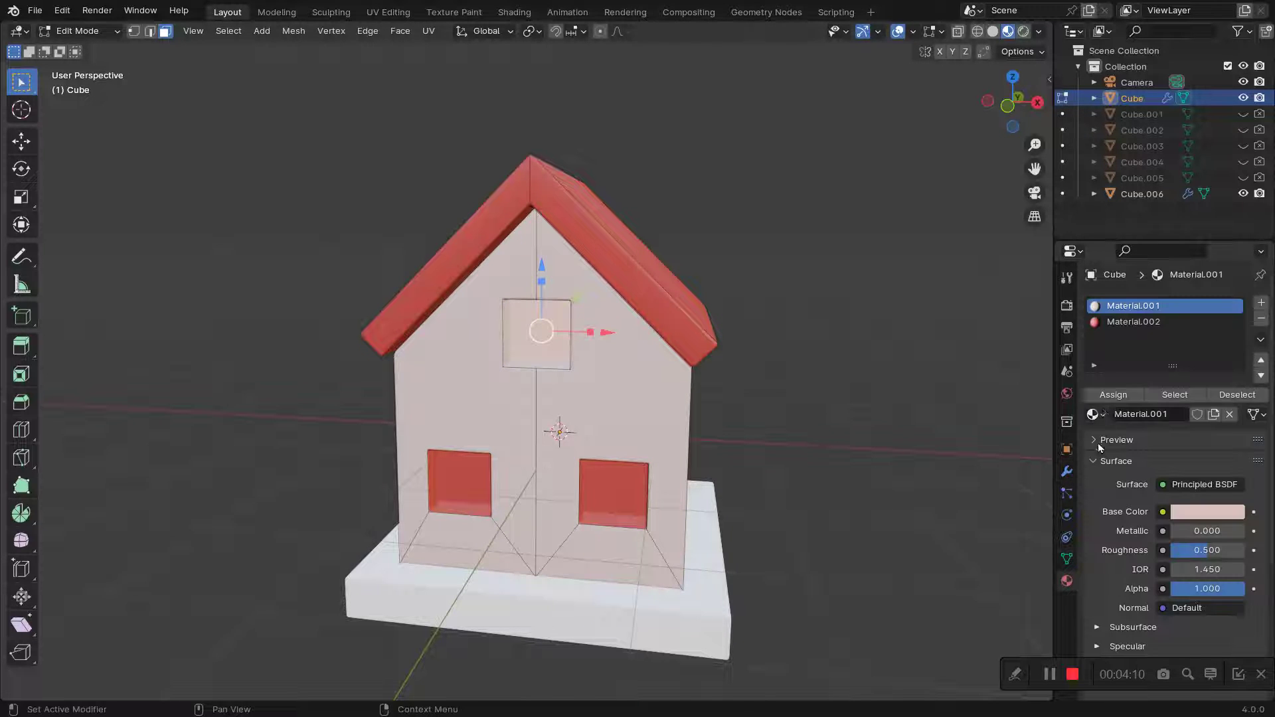
{"action": "left_click", "coordinate": [1126, 323]}
{"action": "left_click", "coordinate": [1125, 392]}
Step: Assign Material.002 to the side gable's upper window face as well
{"action": "middle_click_drag", "start_coordinate": [698, 372], "coordinate": [788, 362]}
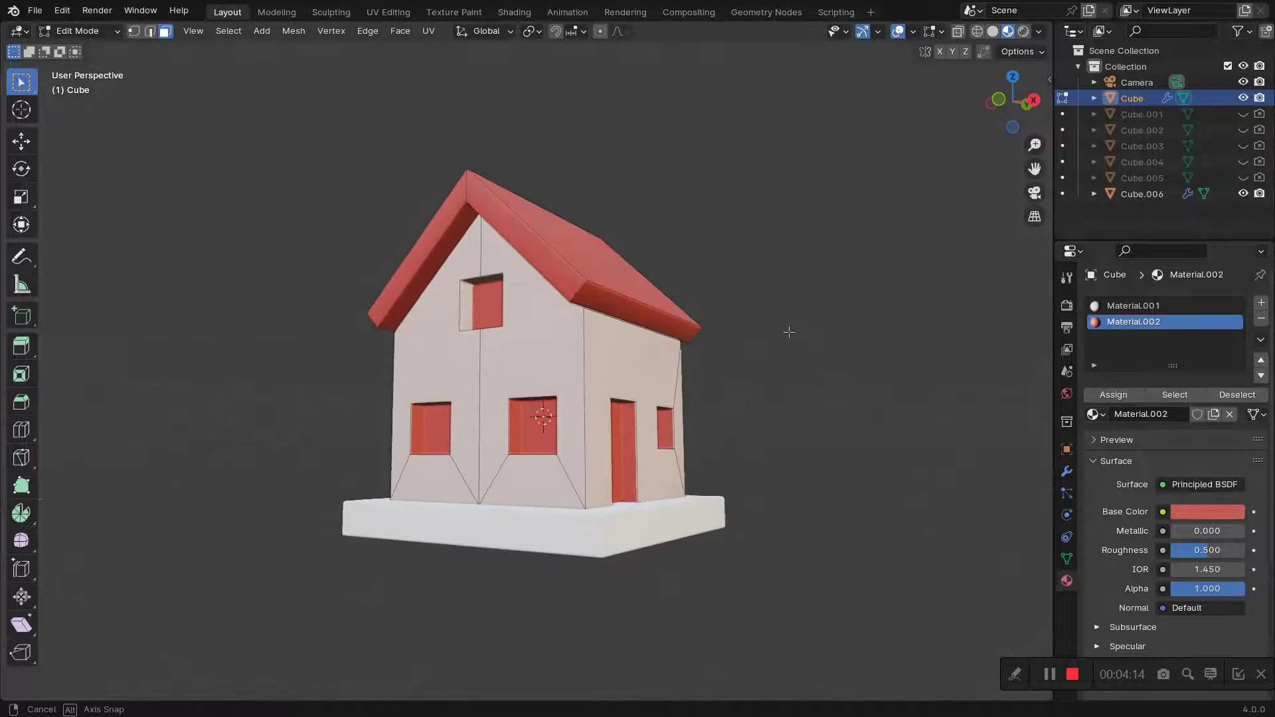
{"action": "left_click", "coordinate": [488, 322]}
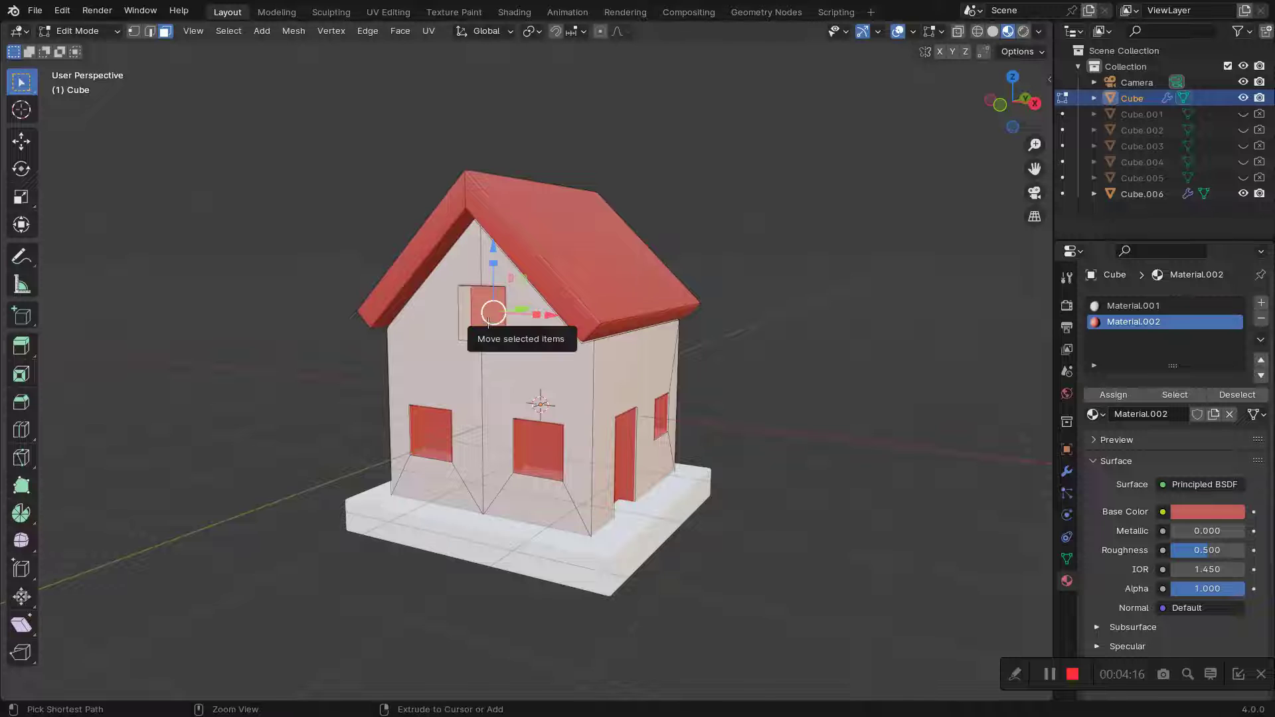
{"action": "key", "text": "ctrl+KP_Add"}
{"action": "left_click", "coordinate": [1114, 394]}
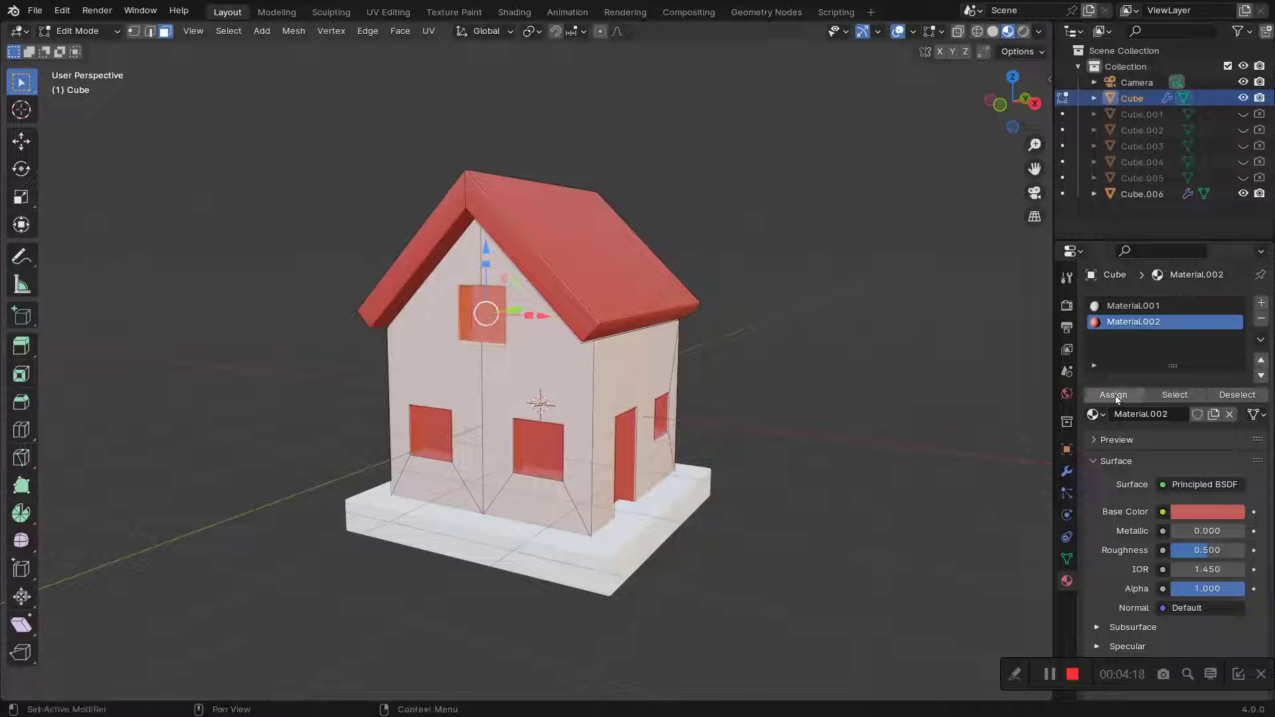
{"action": "mouse_move", "coordinate": [763, 416]}
{"action": "middle_mouse_down"}
{"action": "mouse_move", "coordinate": [609, 380]}
{"action": "mouse_move", "coordinate": [715, 416]}
{"action": "middle_mouse_up"}
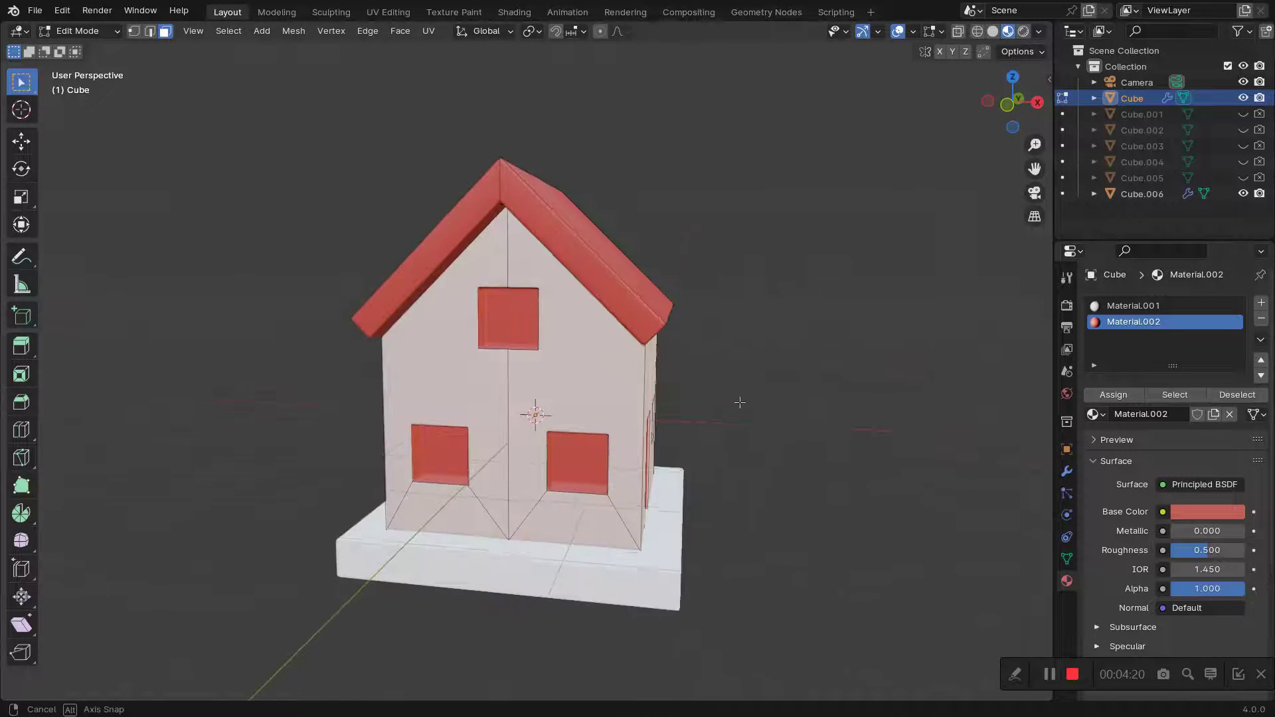
{"action": "key", "text": "KP_0"}
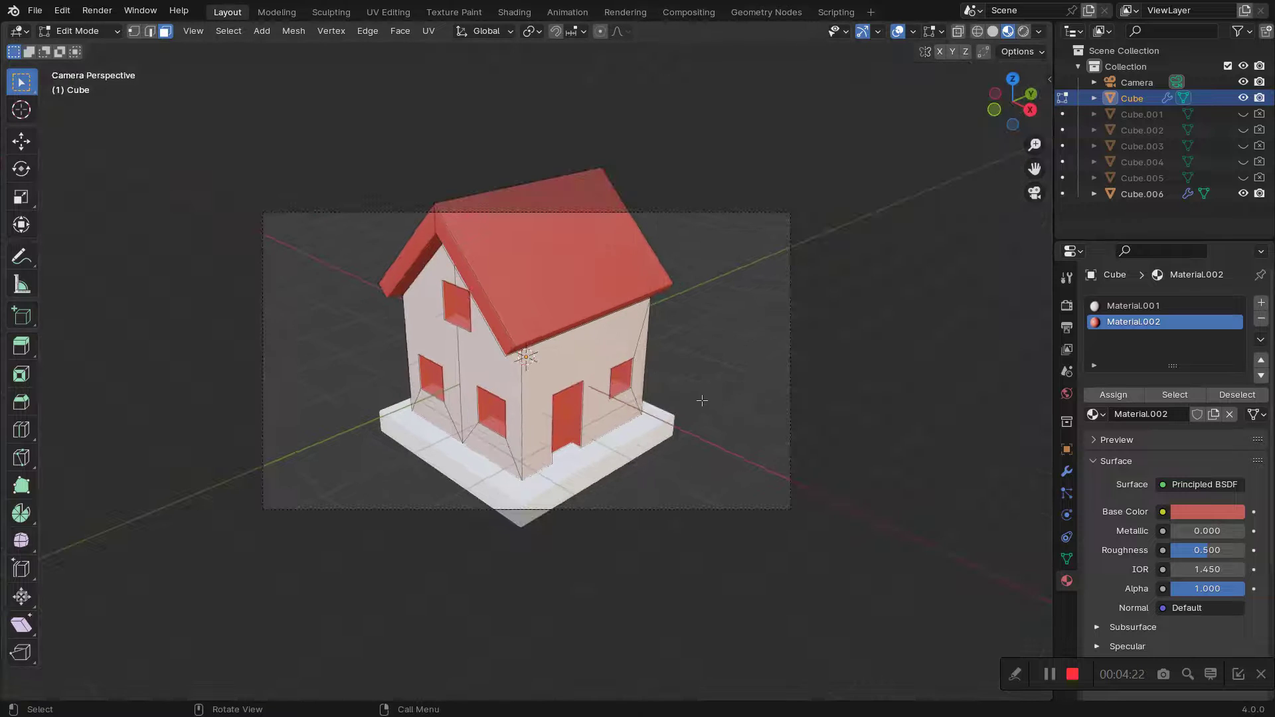
Step: Set the render Resolution Y to 1920 px and check the square camera framing
{"action": "left_click", "coordinate": [1067, 327]}
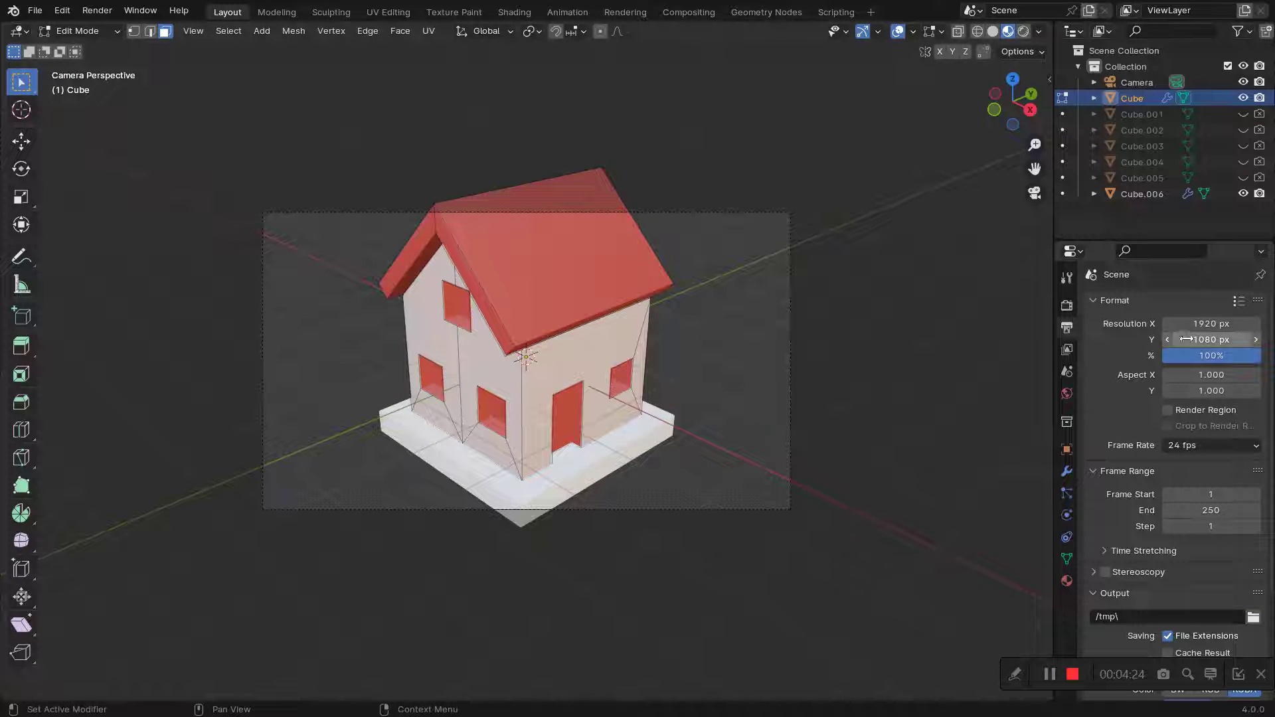
{"action": "double_click", "coordinate": [1205, 323]}
{"action": "key", "text": "Tab"}
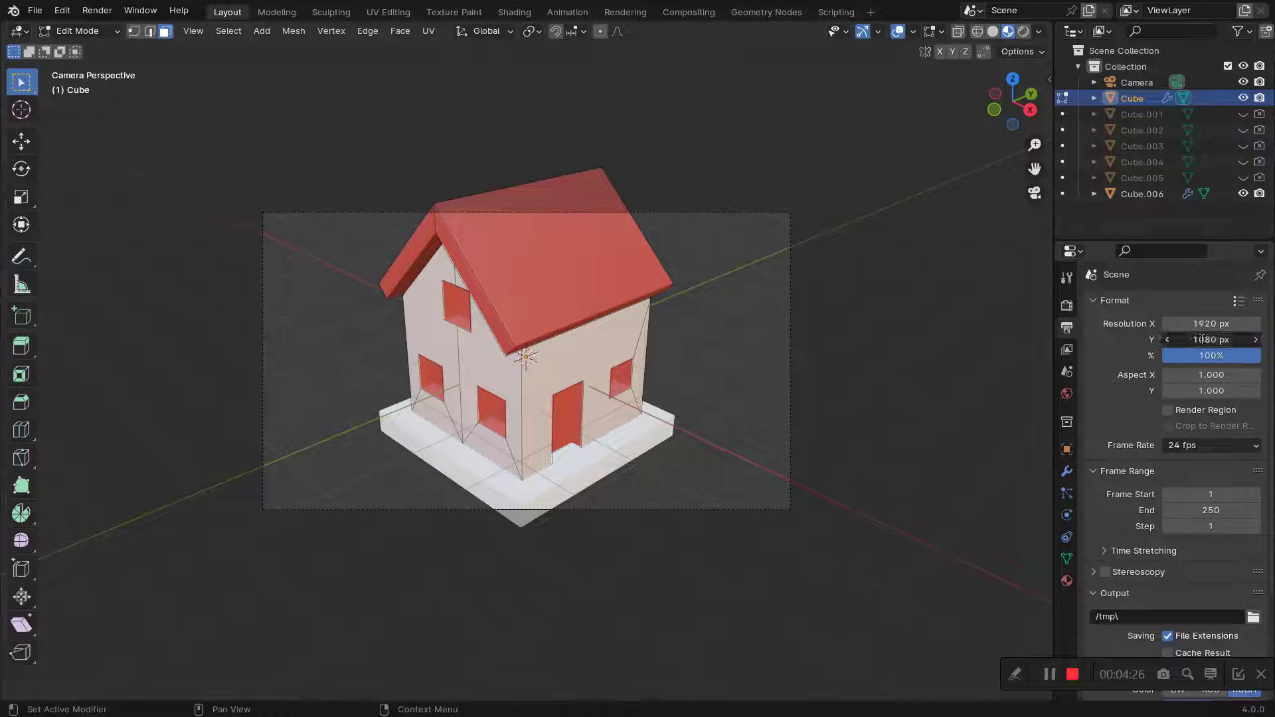
{"action": "type", "text": "1920"}
{"action": "key", "text": "Return"}
{"action": "scroll", "coordinate": [701, 401], "scroll_direction": "down", "scroll_amount": 2}
{"action": "mouse_move", "coordinate": [701, 401]}
{"action": "middle_mouse_down"}
{"action": "mouse_move", "coordinate": [627, 403]}
{"action": "mouse_move", "coordinate": [610, 377]}
{"action": "mouse_move", "coordinate": [618, 388]}
{"action": "middle_mouse_up"}
{"action": "key", "text": "KP_0"}
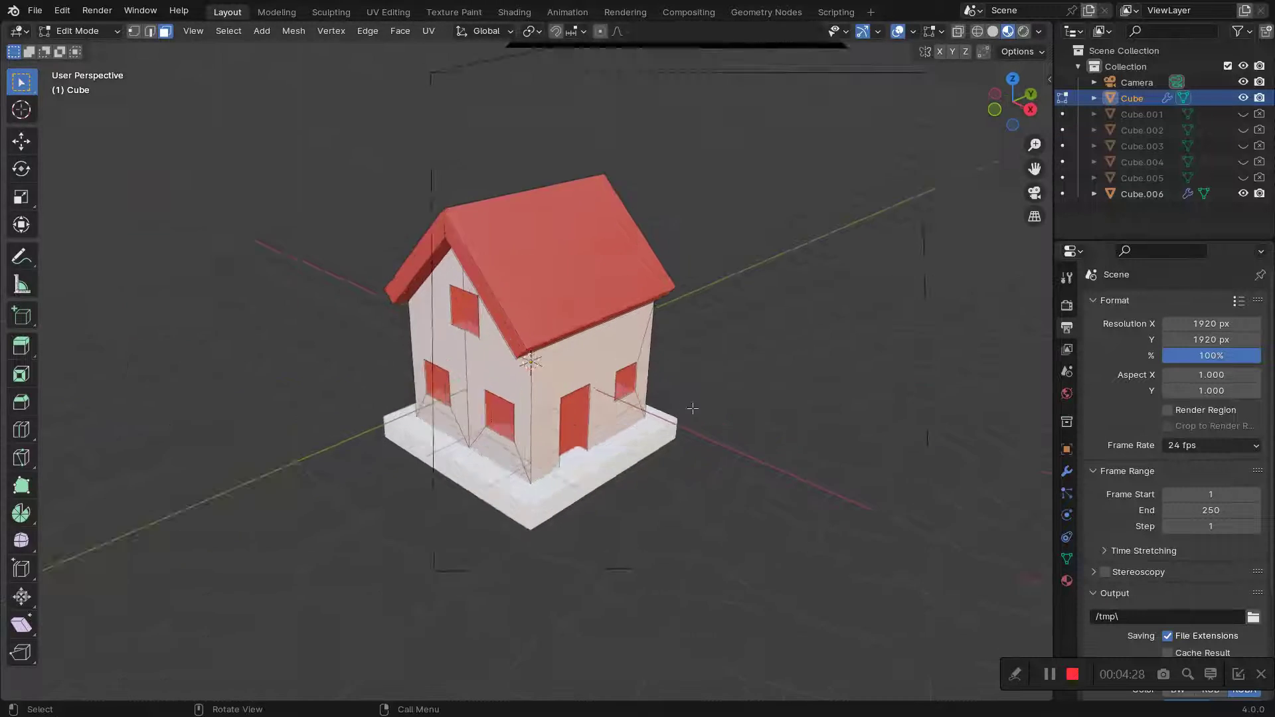
{"action": "scroll", "coordinate": [669, 401], "scroll_direction": "down", "scroll_amount": 2}
{"action": "scroll", "coordinate": [618, 388], "scroll_direction": "up", "scroll_amount": 2}
{"action": "scroll", "coordinate": [618, 388], "scroll_direction": "down", "scroll_amount": 2}
Step: Add a plane, enlarge it flat, and lower it along Z
{"action": "key", "text": "shift+a"}
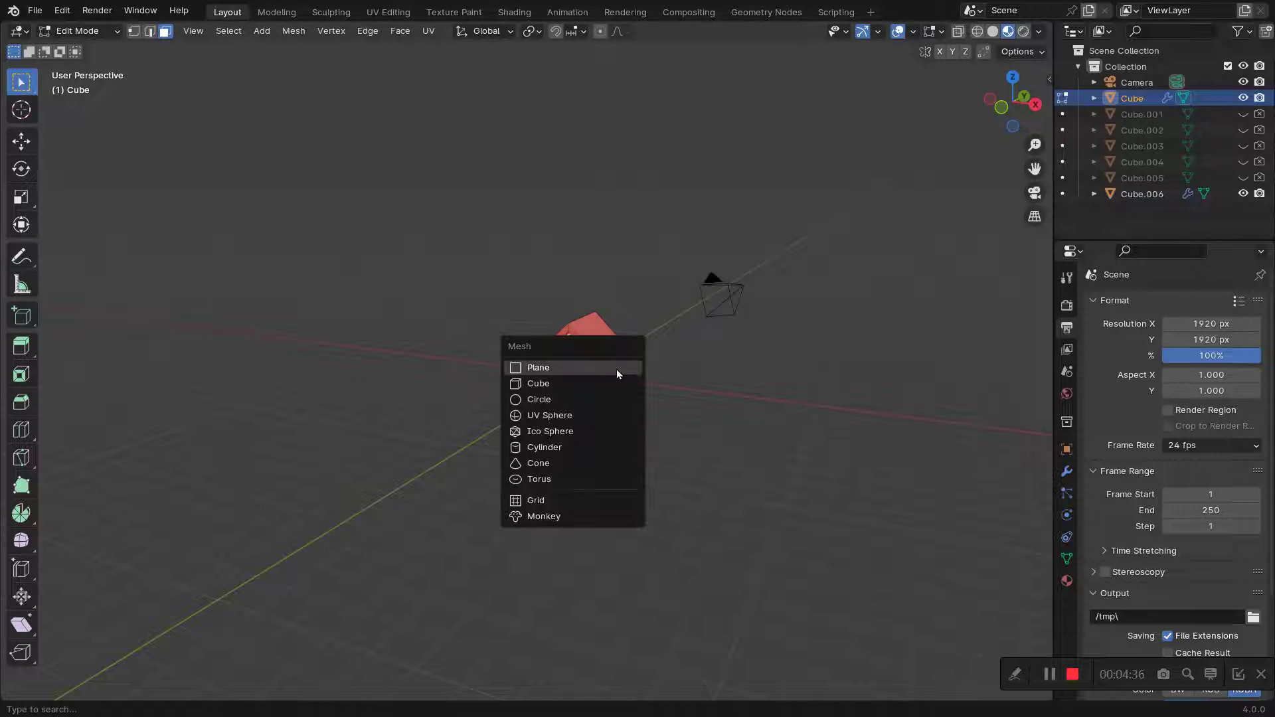
{"action": "left_click", "coordinate": [617, 369]}
{"action": "key", "text": "shift+s"}
{"action": "key", "text": "Escape"}
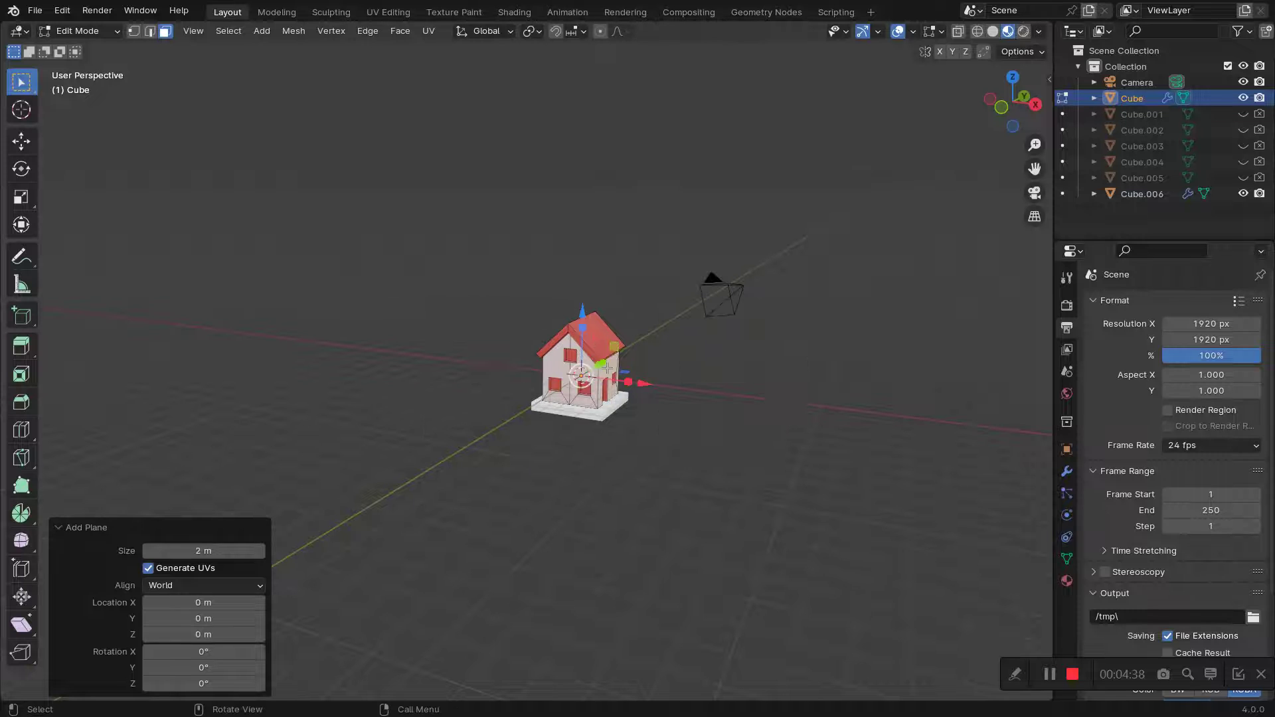
{"action": "key", "text": "s"}
{"action": "key", "text": "shift+z"}
{"action": "left_click", "coordinate": [917, 571]}
{"action": "key", "text": "g"}
{"action": "key", "text": "z"}
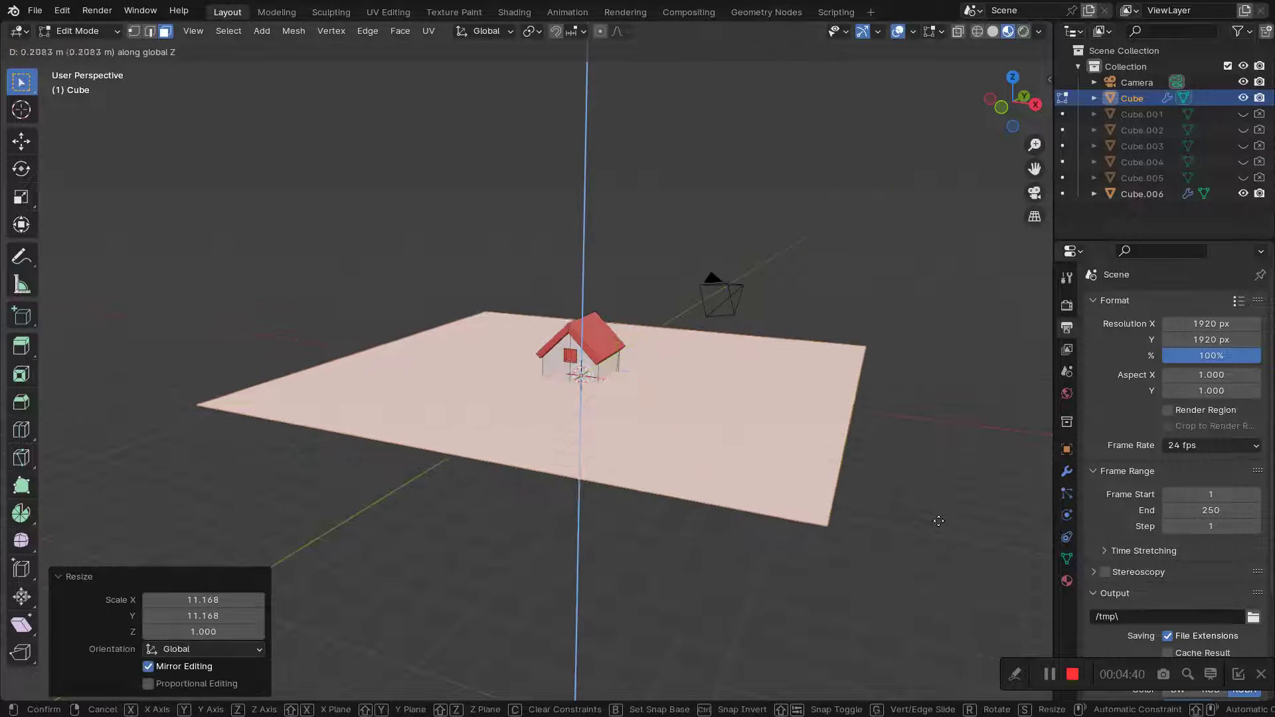
{"action": "left_click", "coordinate": [929, 578]}
Step: From the right side view, settle the plane just under the house base
{"action": "key", "text": "KP_3"}
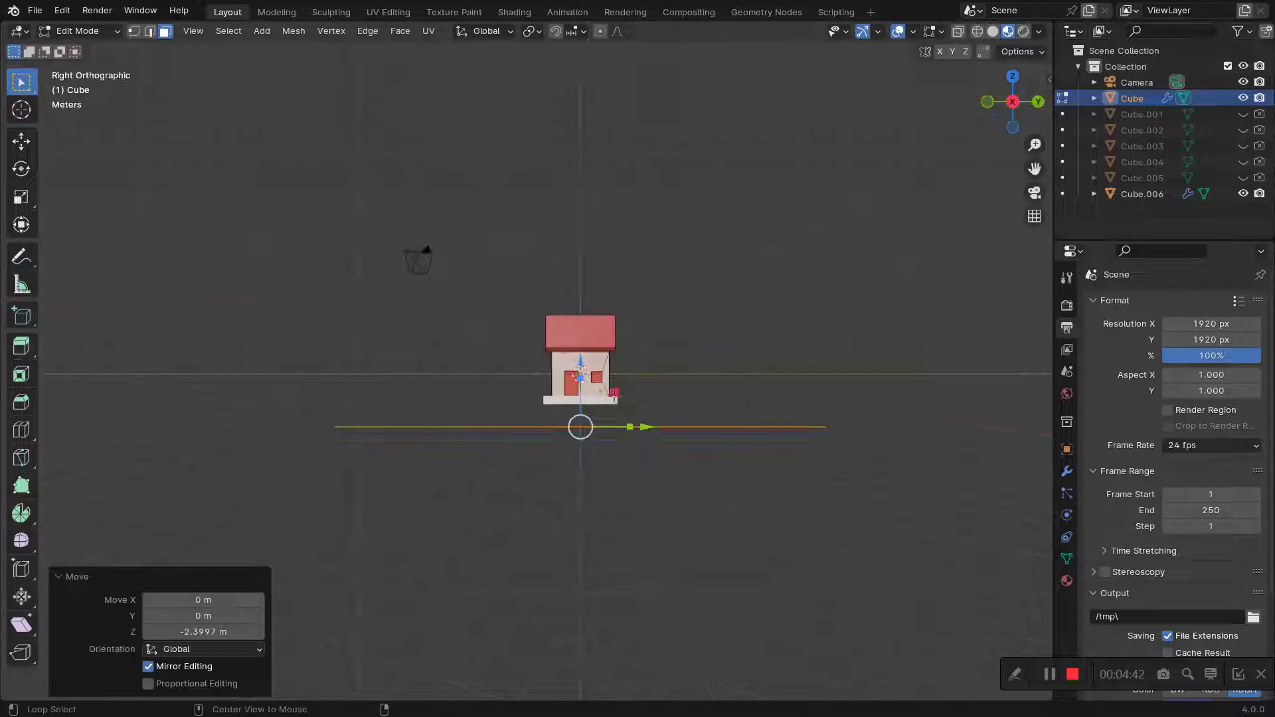
{"action": "scroll", "coordinate": [591, 362], "scroll_direction": "up", "scroll_amount": 3}
{"action": "key", "text": "g"}
{"action": "key", "text": "z"}
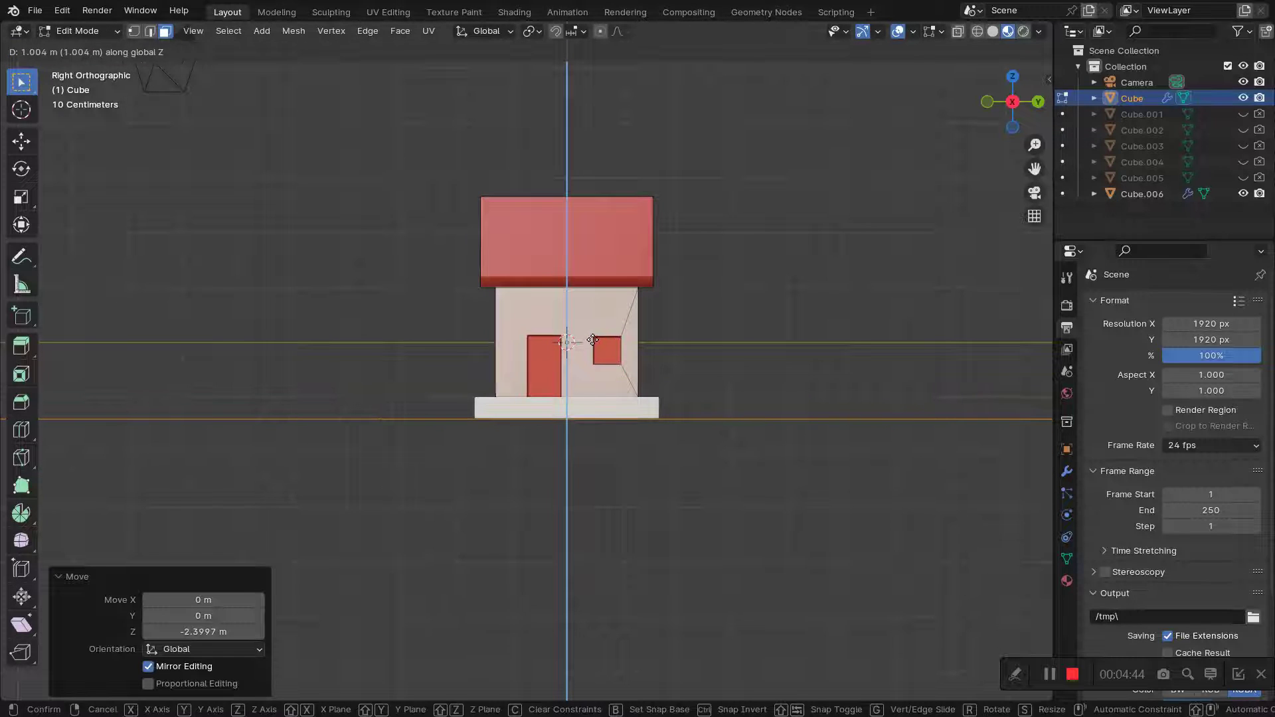
{"action": "left_click", "coordinate": [571, 312]}
Step: Scale the ground plane up from top view and check it fills the camera frame
{"action": "scroll", "coordinate": [572, 313], "scroll_direction": "up", "scroll_amount": 1}
{"action": "key", "text": "KP_7"}
{"action": "scroll", "coordinate": [572, 313], "scroll_direction": "down", "scroll_amount": 4}
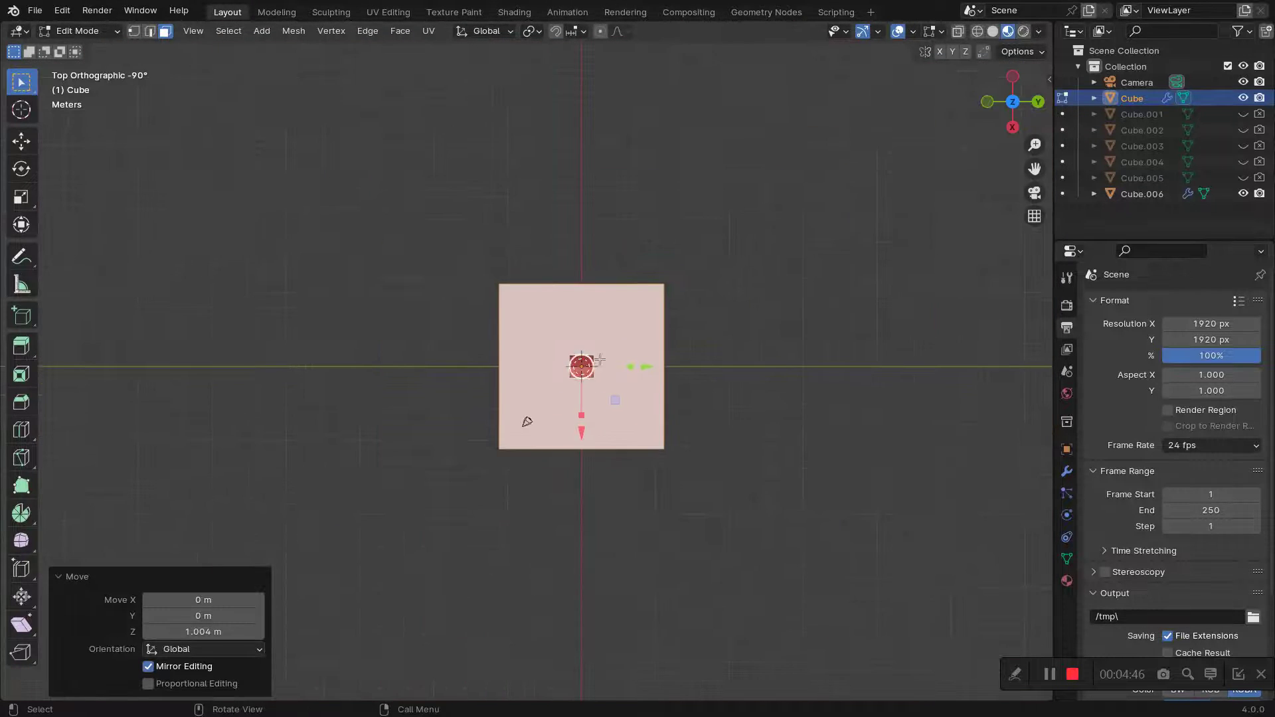
{"action": "key", "text": "s"}
{"action": "left_click", "coordinate": [662, 379]}
{"action": "key", "text": "KP_0"}
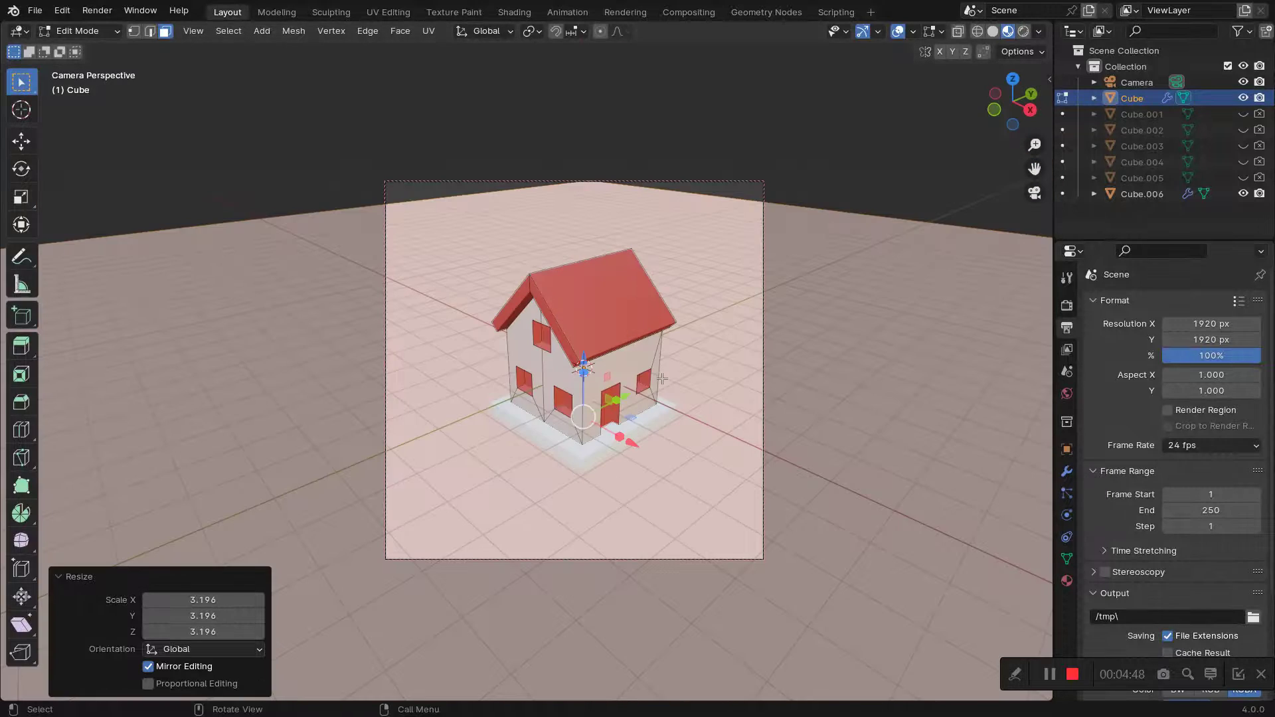
{"action": "middle_click_drag", "start_coordinate": [625, 371], "coordinate": [646, 385]}
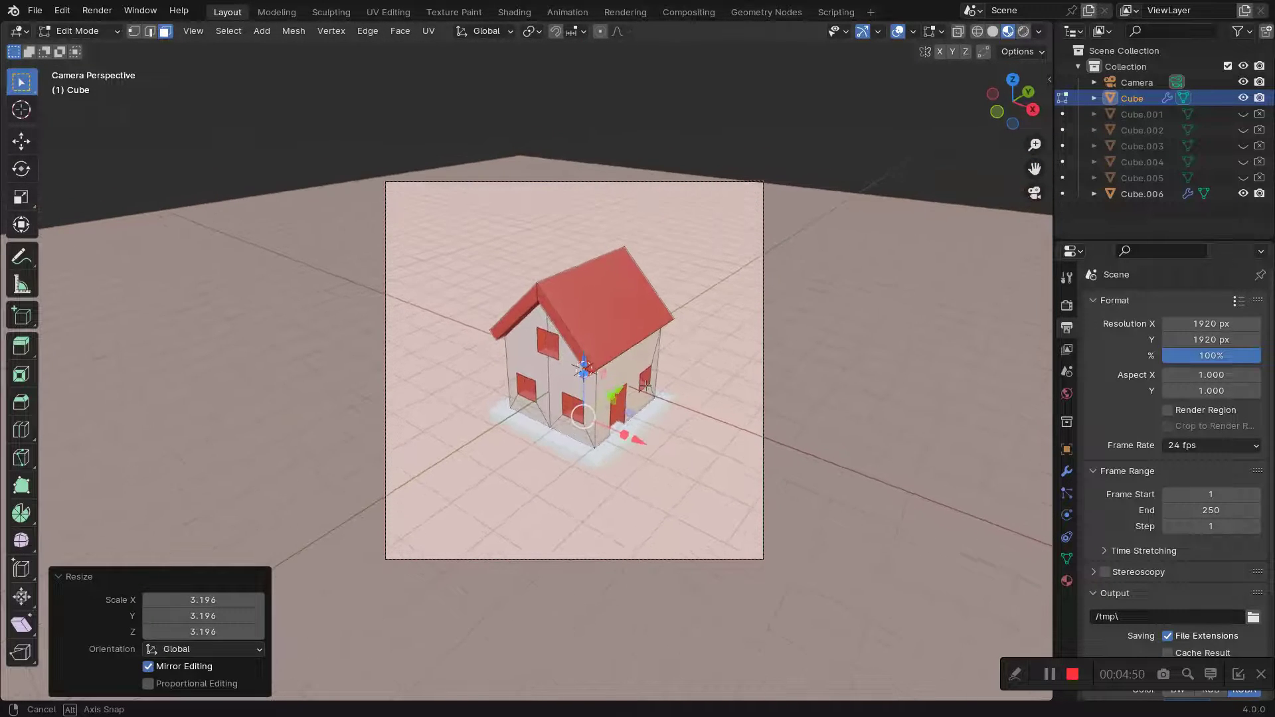
{"action": "key", "text": "KP_0"}
{"action": "middle_click_drag", "start_coordinate": [641, 384], "coordinate": [626, 361]}
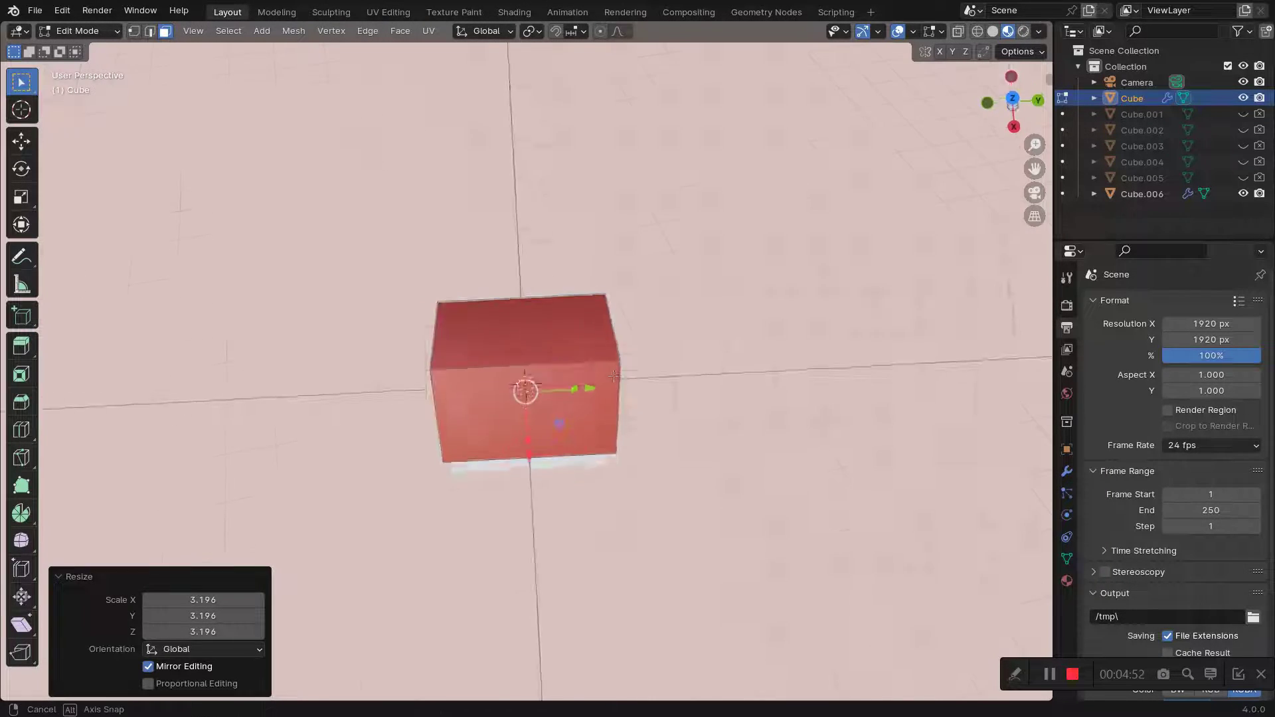
{"action": "scroll", "coordinate": [626, 361], "scroll_direction": "up", "scroll_amount": 3}
{"action": "key", "text": "Tab"}
Step: Give the base slab a new Material.003 coloured dark brown, then return to the camera view
{"action": "left_click", "coordinate": [593, 439]}
{"action": "middle_click_drag", "start_coordinate": [593, 438], "coordinate": [598, 403]}
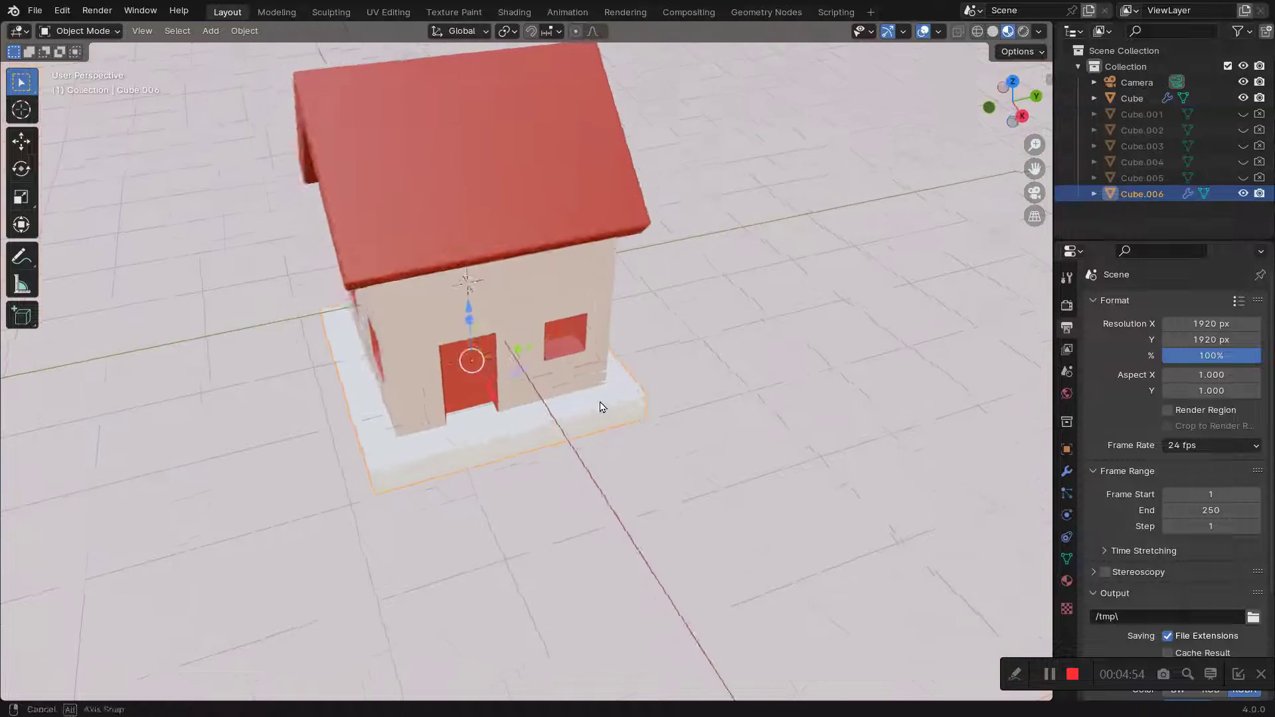
{"action": "left_click", "coordinate": [1067, 582]}
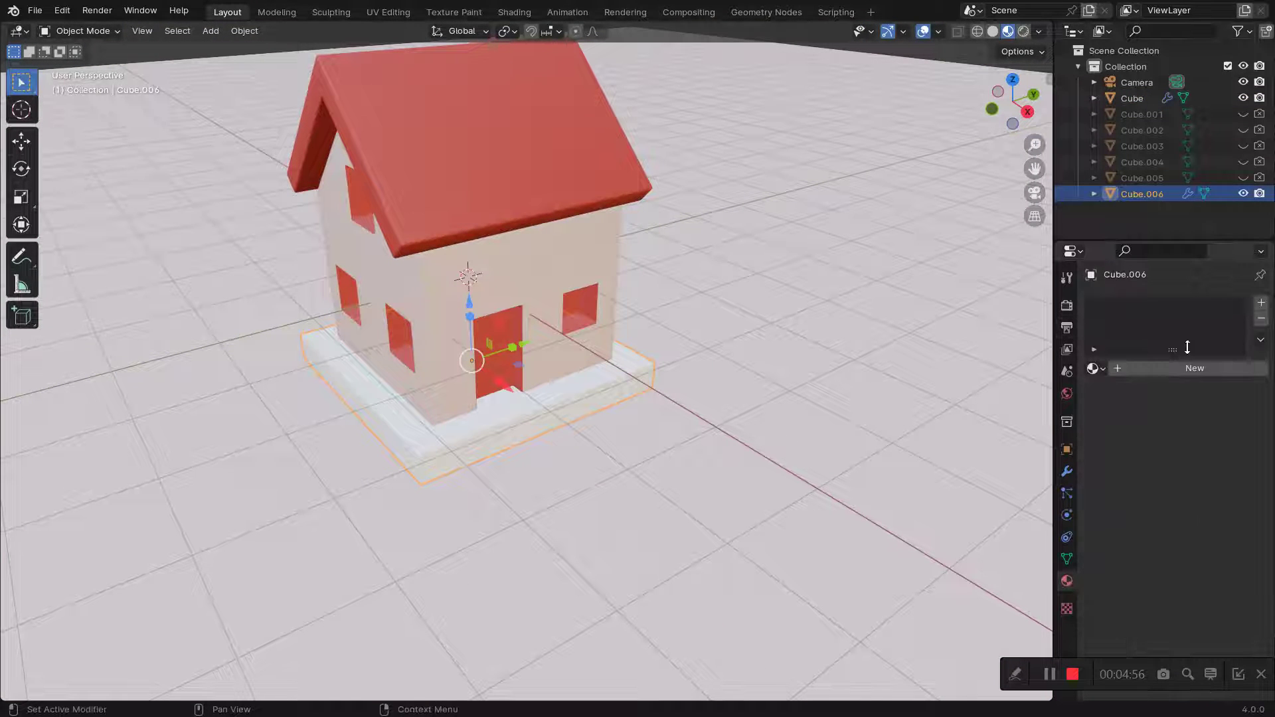
{"action": "left_click", "coordinate": [1220, 466]}
{"action": "left_click", "coordinate": [1139, 335]}
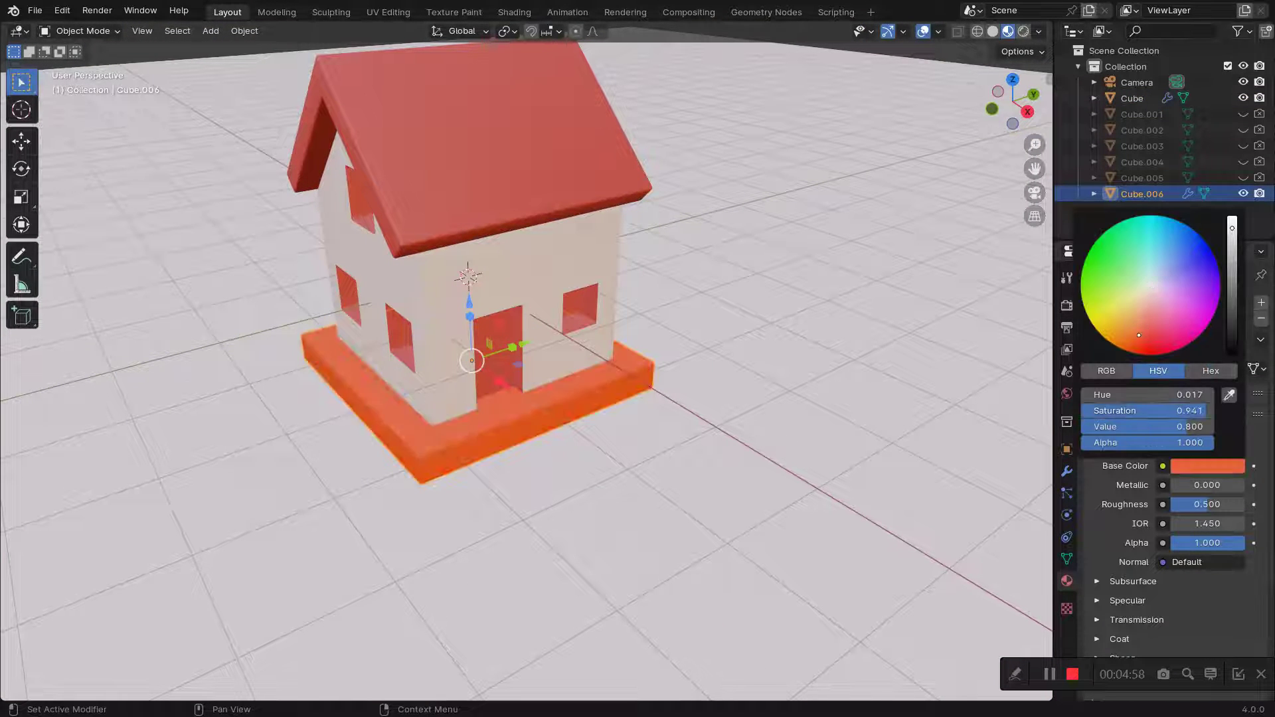
{"action": "left_click", "coordinate": [1233, 300]}
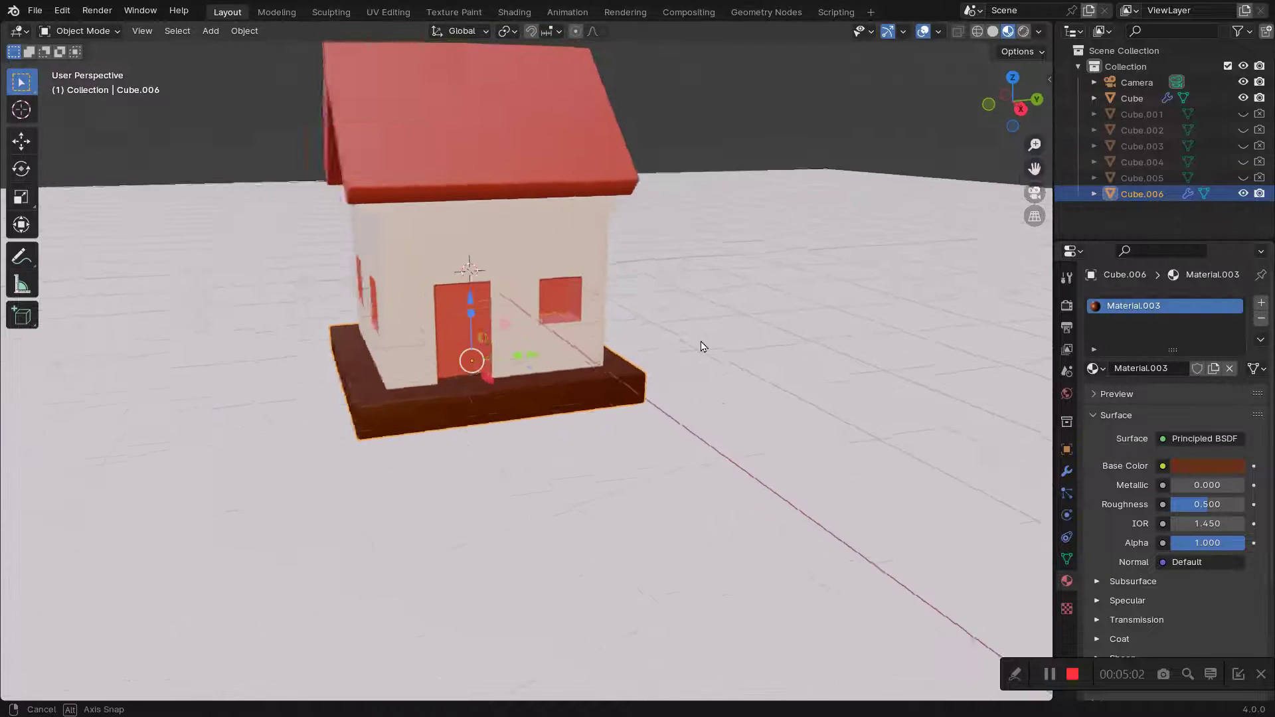
{"action": "middle_click_drag", "start_coordinate": [706, 353], "coordinate": [666, 366]}
{"action": "key", "text": "KP_0"}
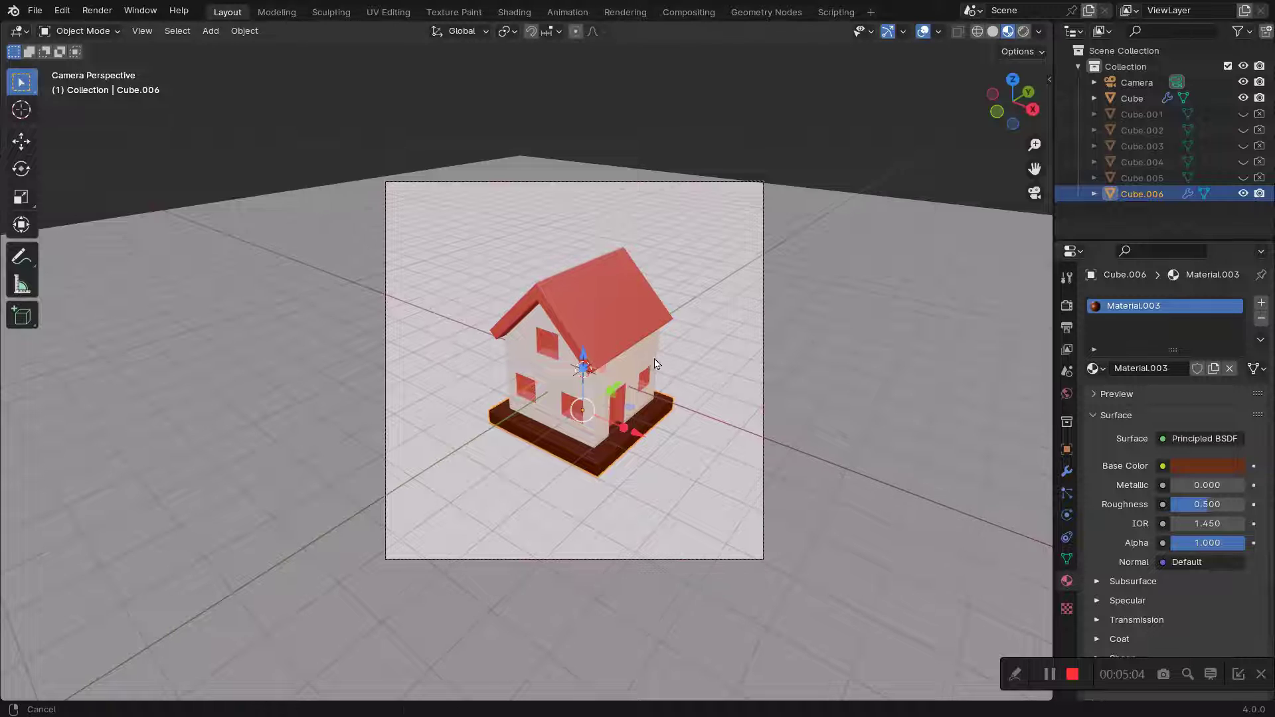
Step: Add an area light, scale it, and raise it straight up above the house
{"action": "key", "text": "shift+a"}
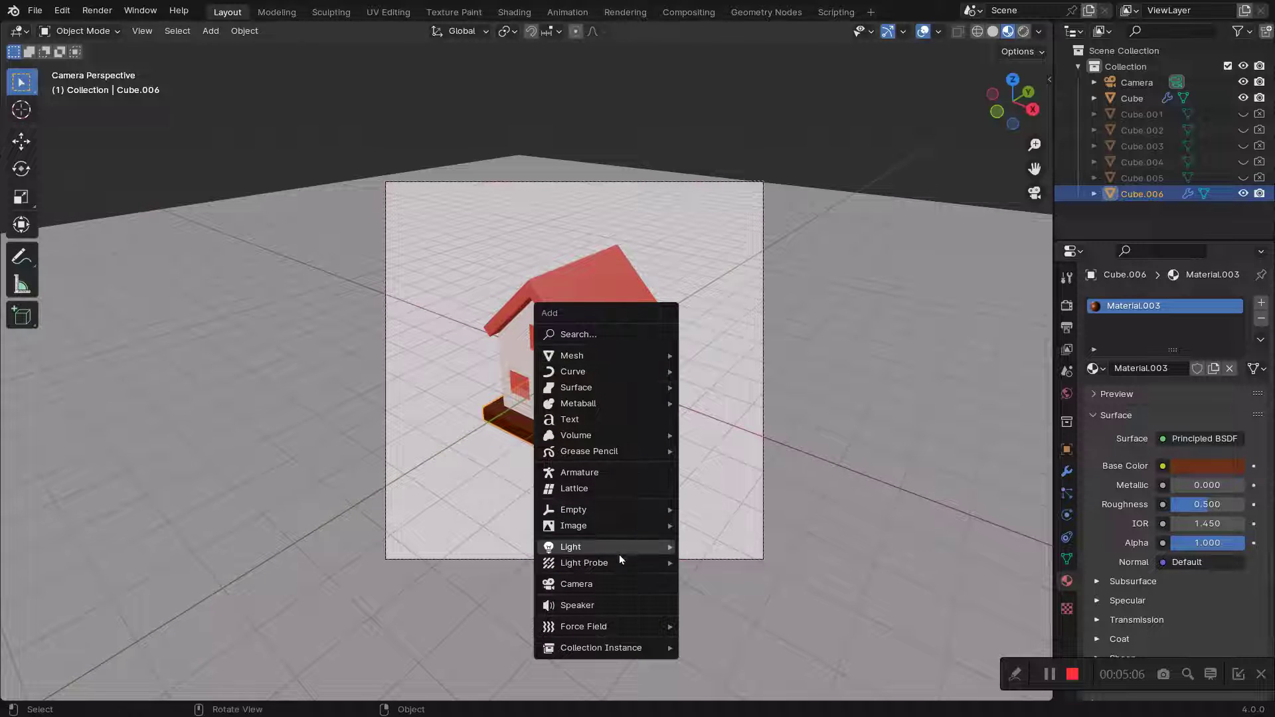
{"action": "mouse_move", "coordinate": [571, 547]}
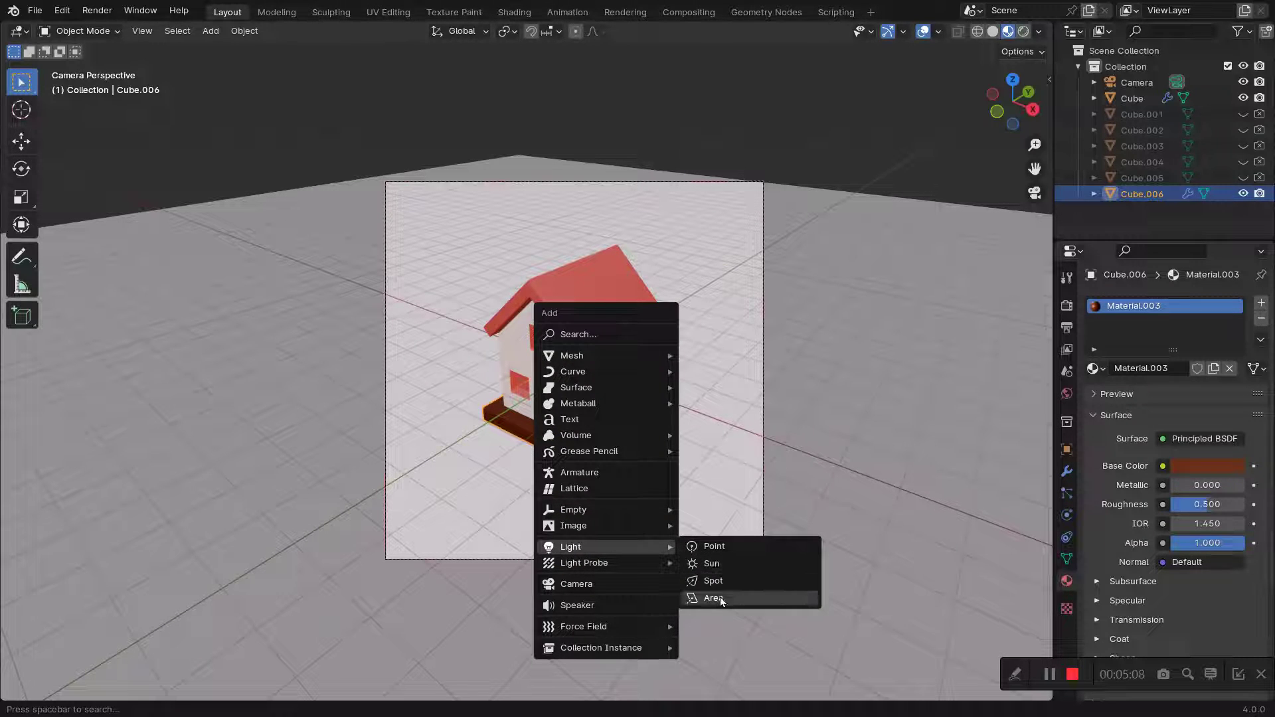
{"action": "left_click", "coordinate": [698, 598]}
{"action": "key", "text": "s"}
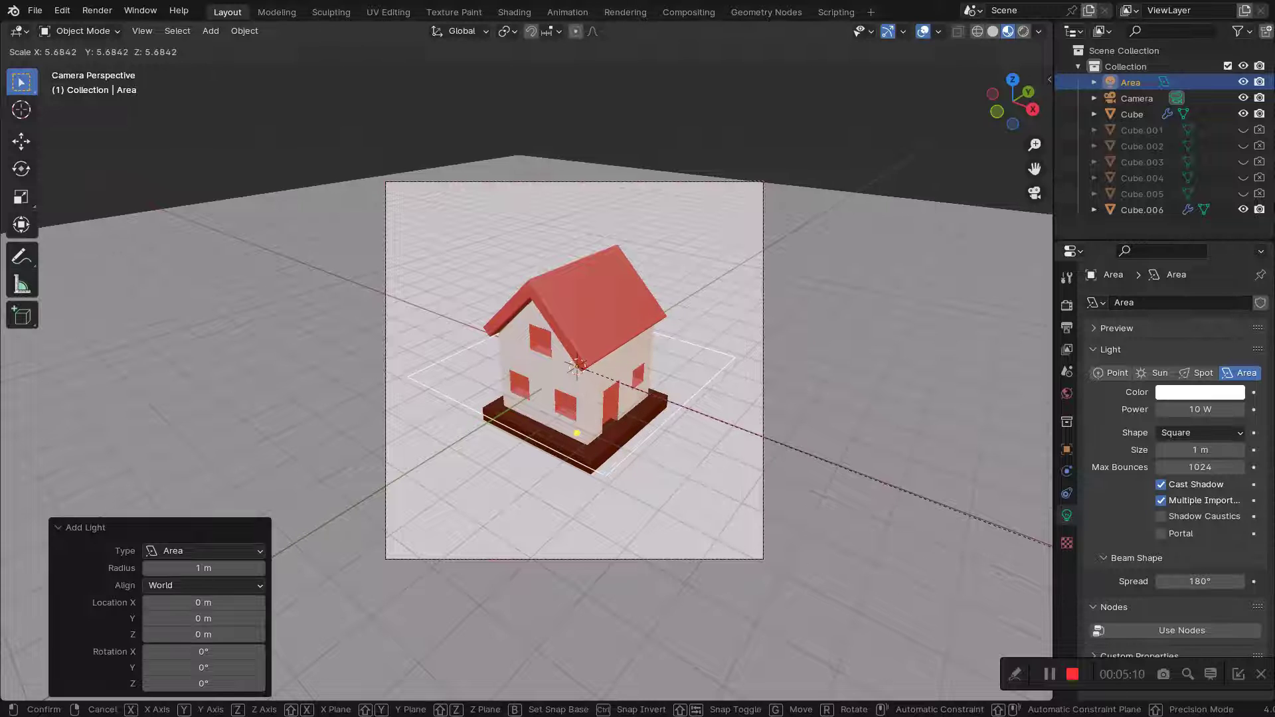
{"action": "left_click", "coordinate": [986, 522]}
{"action": "key", "text": "g"}
{"action": "key", "text": "z"}
{"action": "left_click", "coordinate": [474, 414]}
Step: Resize the area light horizontally and set its power to 1000 W
{"action": "key", "text": "s"}
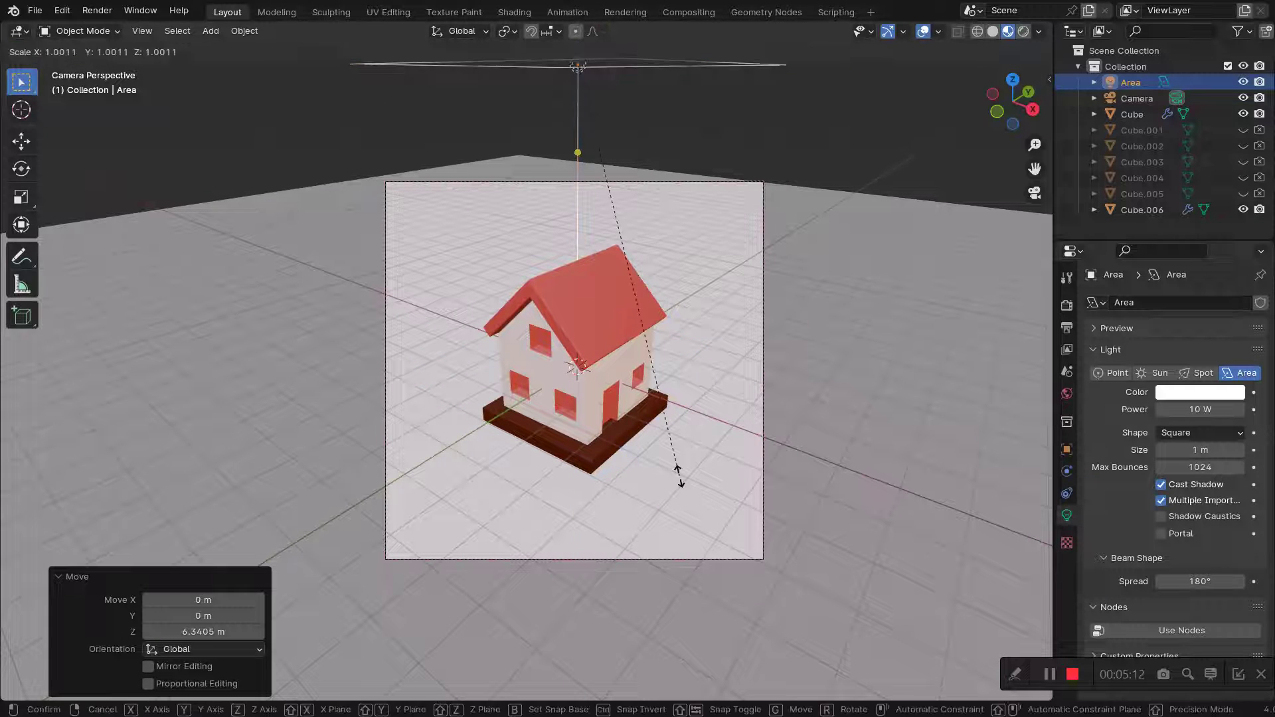
{"action": "key", "text": "shift+z"}
{"action": "left_click", "coordinate": [807, 622]}
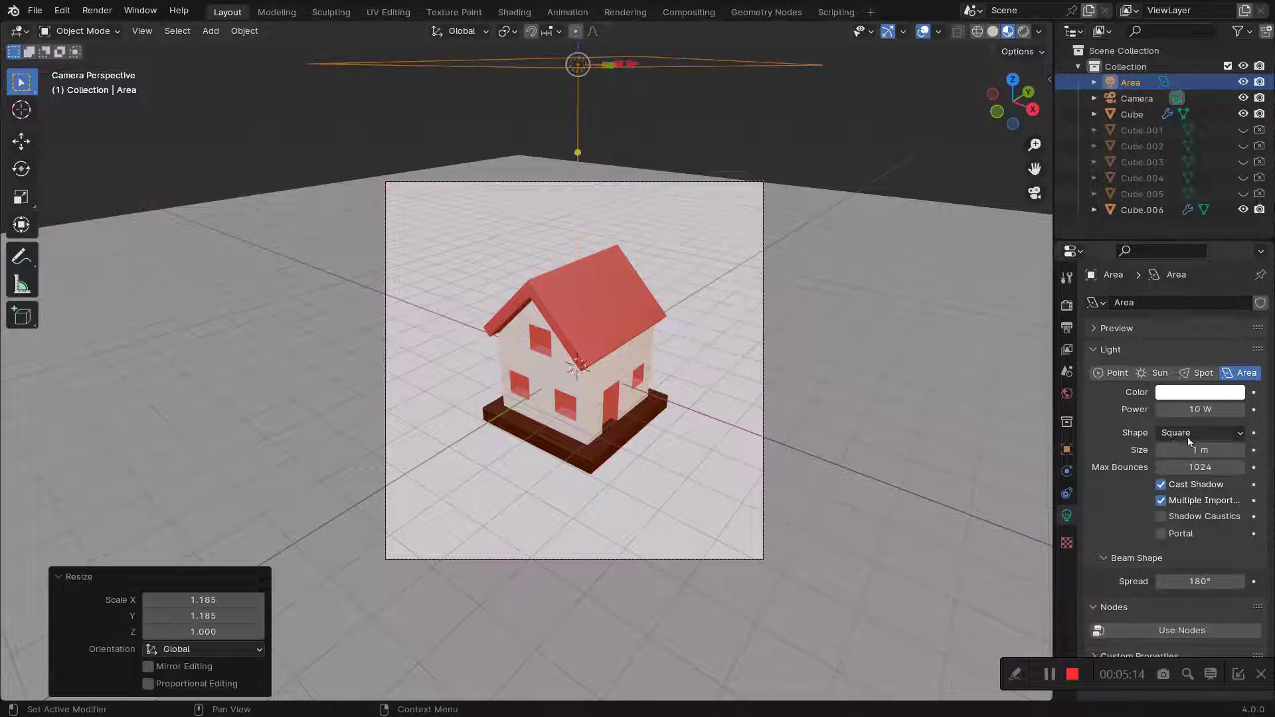
{"action": "left_click", "coordinate": [1190, 412]}
{"action": "key", "text": "Return"}
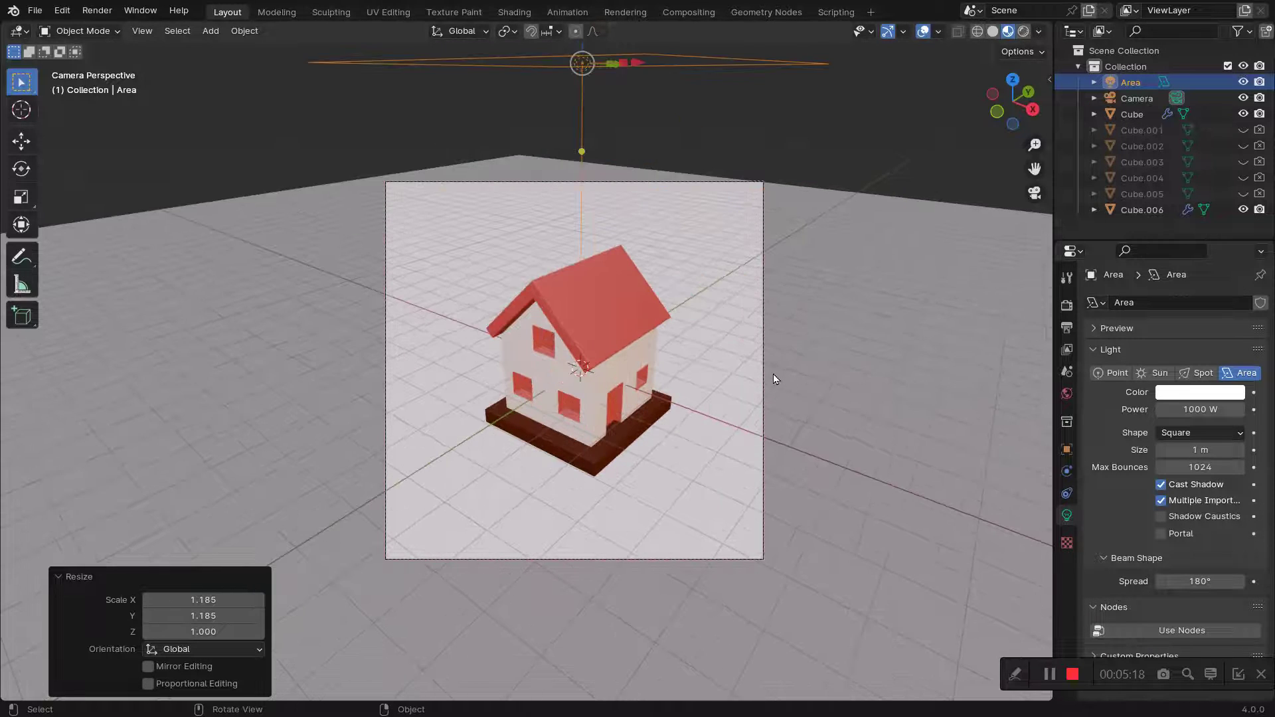